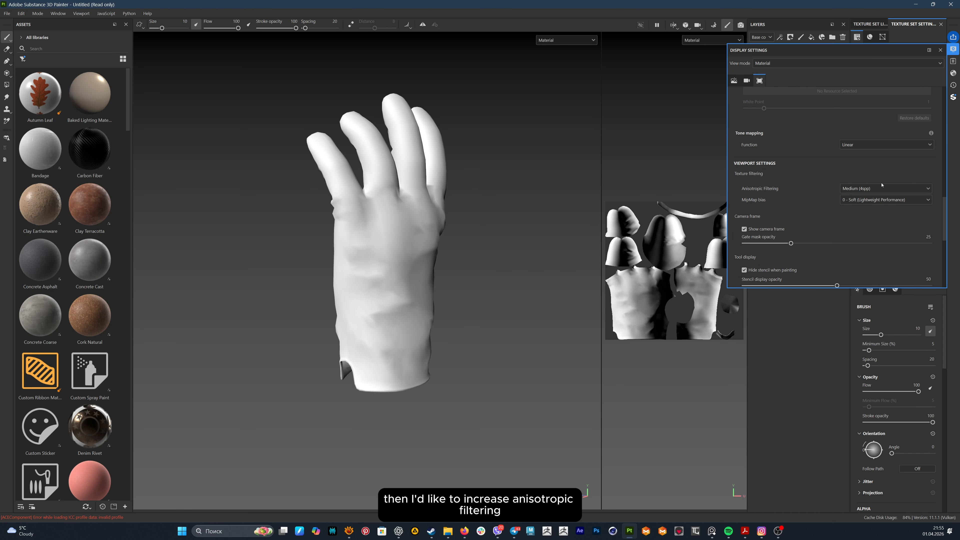
- Set the viewport's anisotropic filtering to Very High (16spp)
left_click(869, 199)
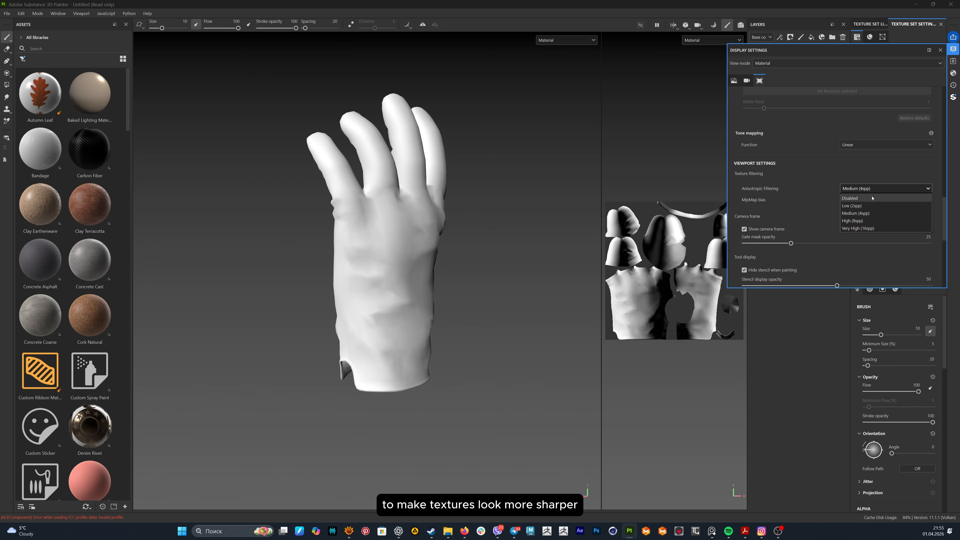
left_click(868, 232)
scroll(808, 176, "up", 5)
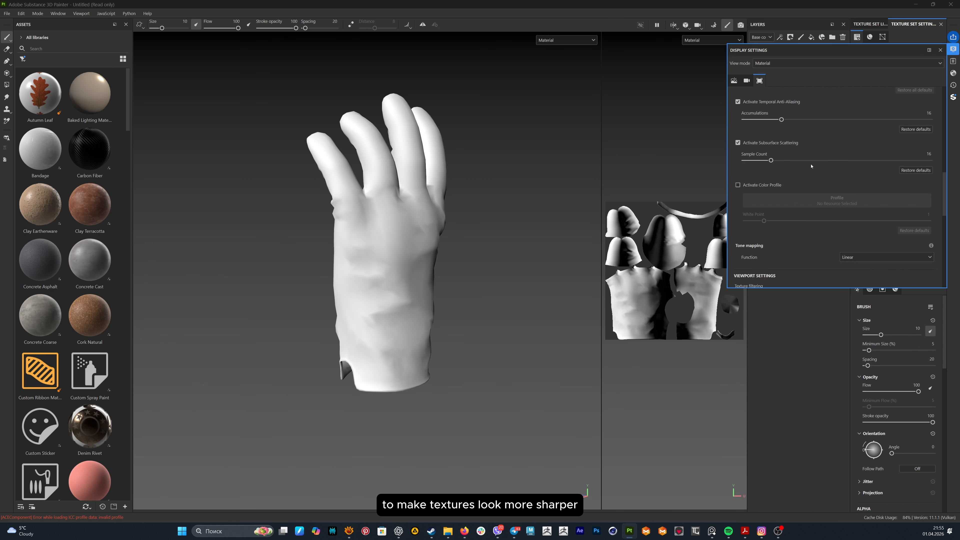
- Set the main shader's specular quality to Very high (128 spp) and dismiss the shader settings
left_click(952, 72)
left_click(877, 158)
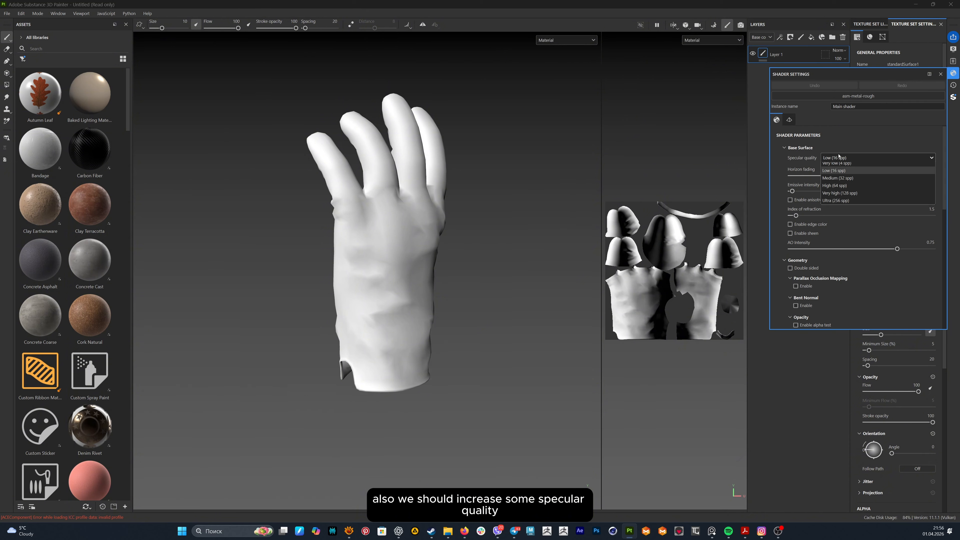
left_click(838, 196)
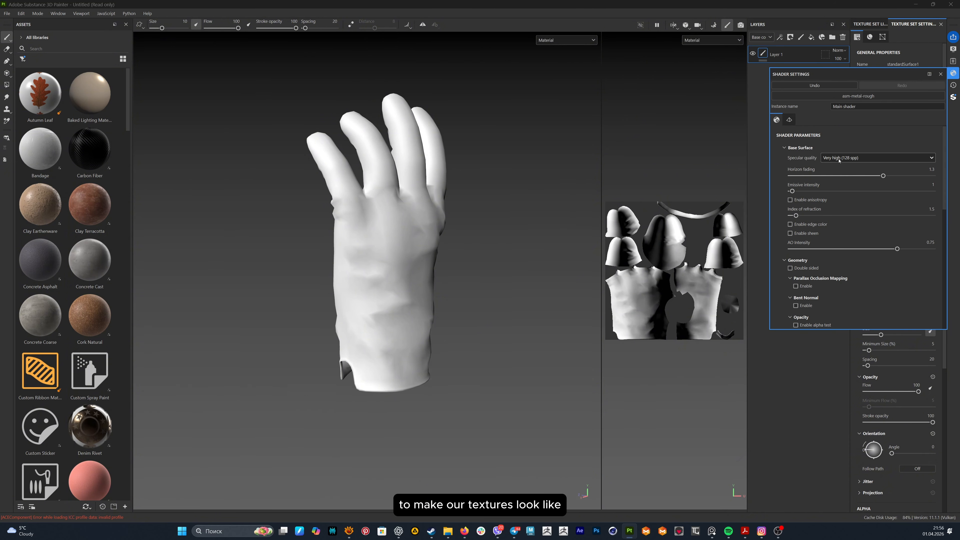
left_click(953, 73)
- Bring up the texture set's mesh map slots and search the assets for "glov" to find the baked textures
left_click_drag(425, 226, 389, 203, "alt")
scroll(921, 132, "down", 3)
scroll(921, 131, "down", 5)
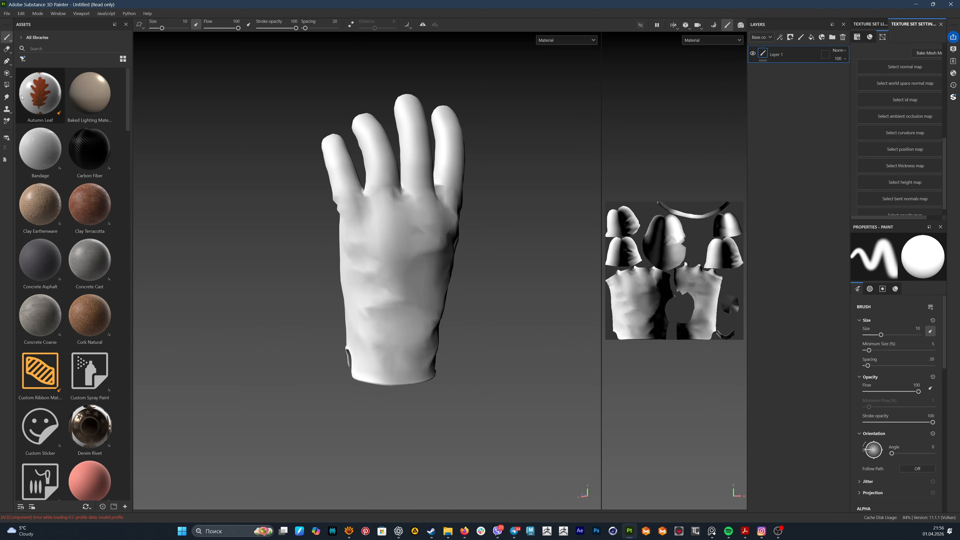
left_click(72, 48)
type("glov")
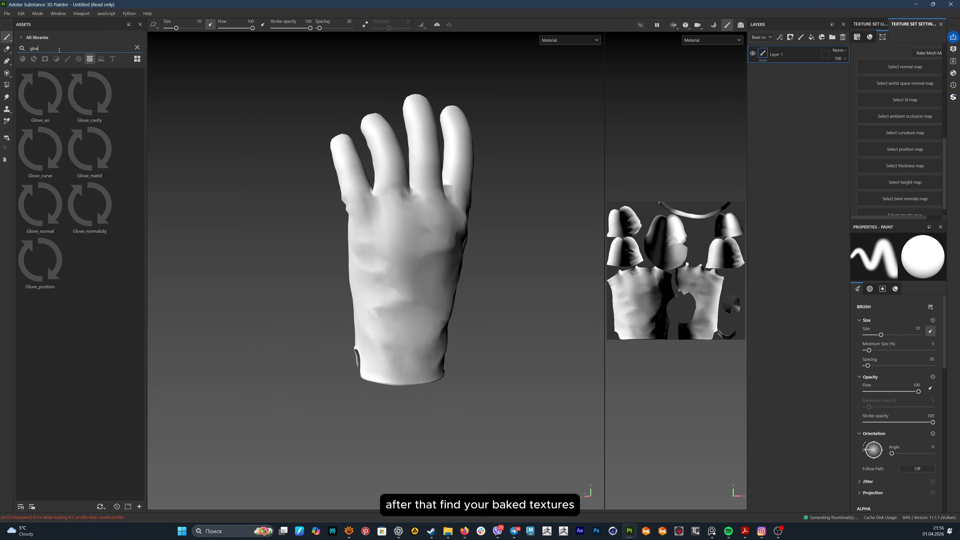
- Assign the baked Glove normal, normalobj, matid, ao, curve and position textures to their matching mesh map slots
left_click_drag(30, 204, 888, 70)
left_click_drag(89, 206, 924, 84)
left_click_drag(89, 151, 925, 99)
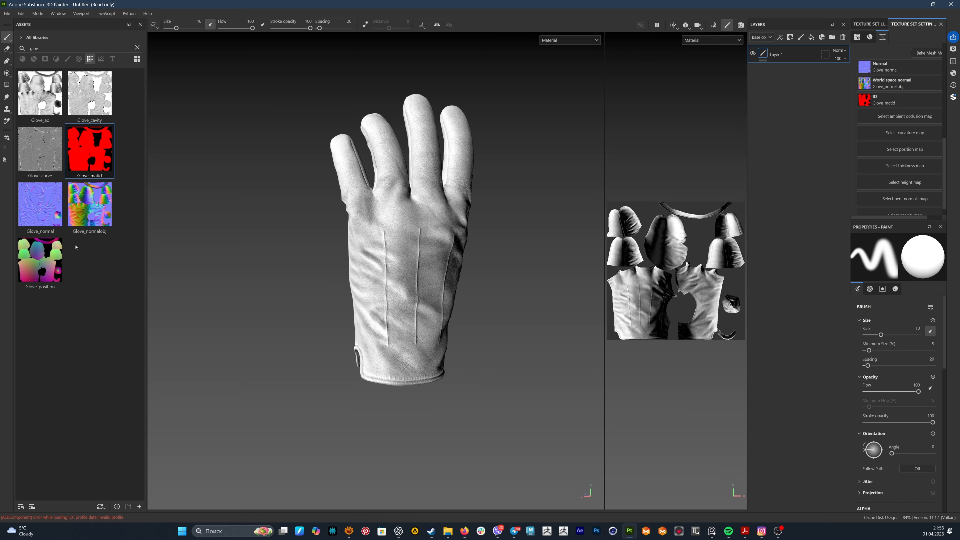
left_click_drag(40, 260, 888, 133)
left_click_drag(40, 94, 905, 116)
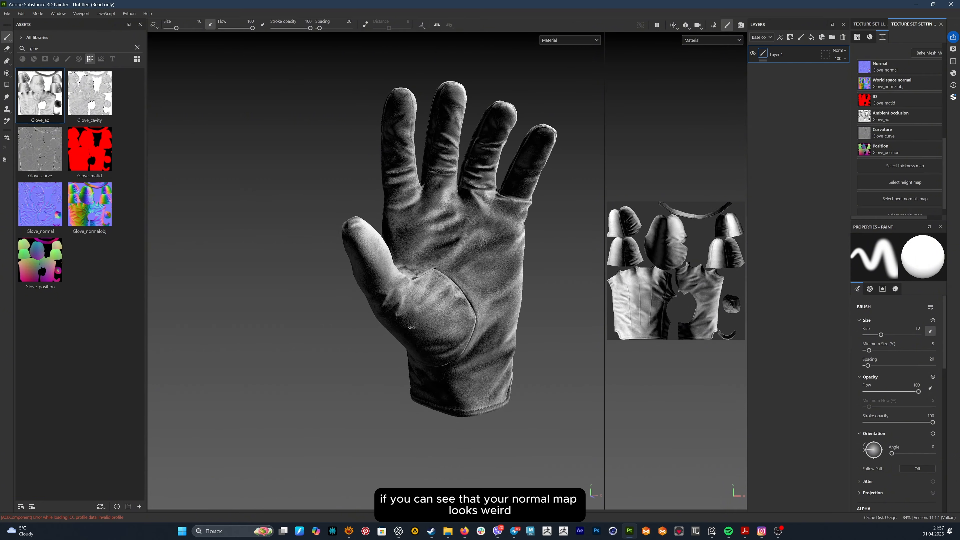
- Examine the normal map's shading on the glove's palm and fingers from several angles under rotated environment lighting
mouse_move(315, 335)
right_mouse_down("shift")
mouse_move(332, 335)
mouse_move(302, 335)
mouse_move(329, 335)
right_mouse_up("shift")
left_click_drag(329, 335, 427, 284, "alt")
mouse_move(427, 284)
right_mouse_down("shift")
mouse_move(468, 284)
mouse_move(429, 281)
right_mouse_up("shift")
left_click_drag(429, 282, 529, 303, "alt")
right_click_drag(529, 303, 593, 245, "alt")
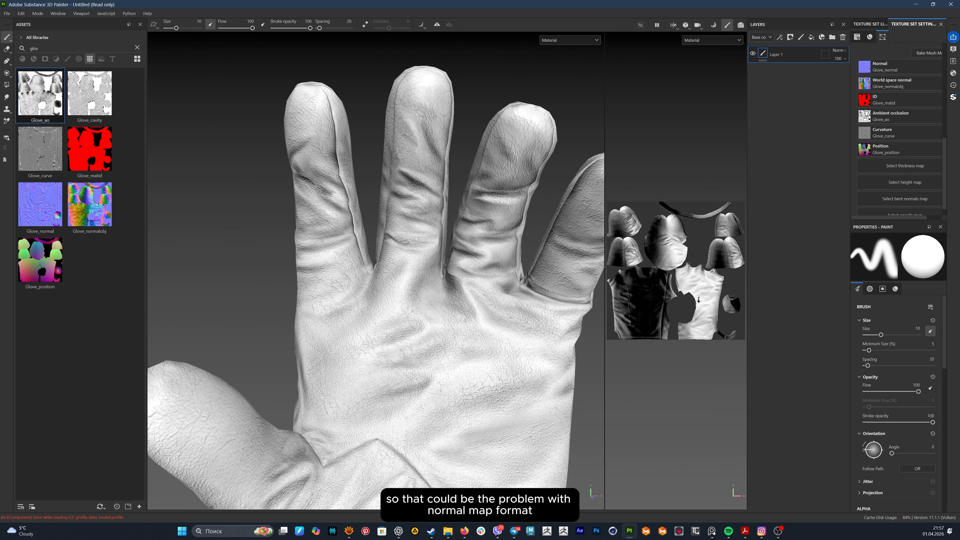
left_click_drag(475, 302, 416, 317, "alt")
right_click_drag(416, 317, 446, 317, "shift")
- Check the normal map format options, DirectX and OpenGL, in the project configuration and accept the settings
left_click(23, 13)
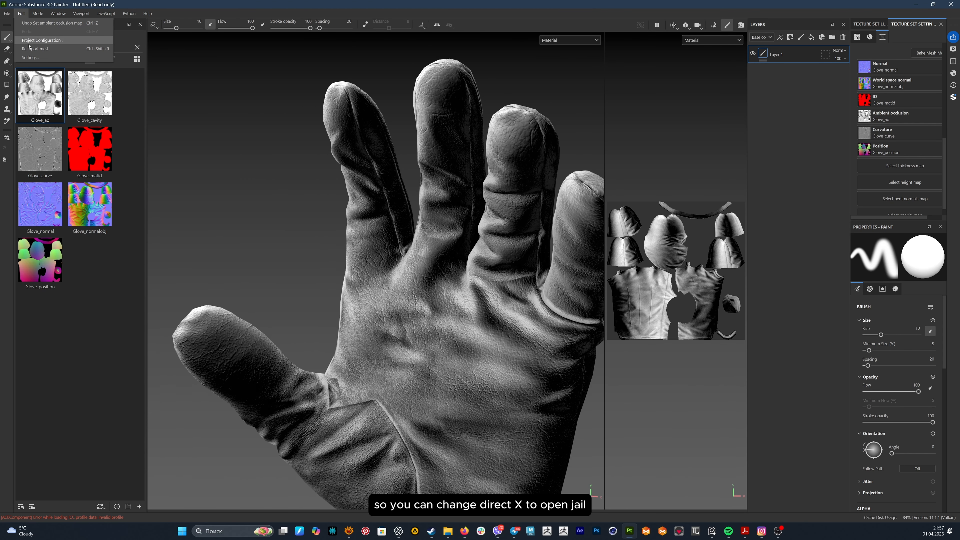
left_click(41, 40)
left_click(443, 220)
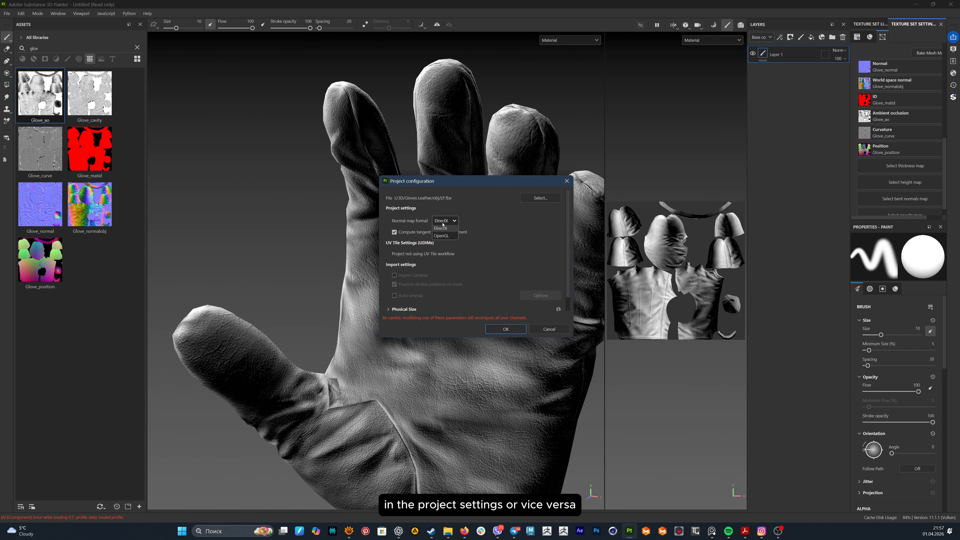
left_click(508, 330)
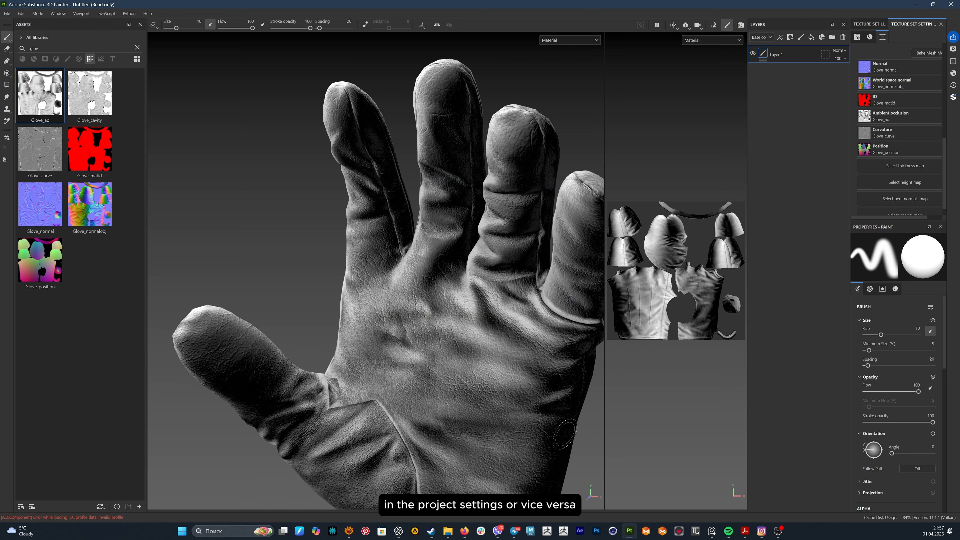
- Inspect the folds and seams on the glove's palm and back with the environment lighting rotated
left_click_drag(535, 433, 468, 349, "alt")
right_click_drag(468, 349, 463, 405, "alt")
middle_click_drag(463, 405, 435, 314, "alt")
left_click_drag(435, 313, 420, 305, "alt")
right_click_drag(419, 306, 437, 313, "shift")
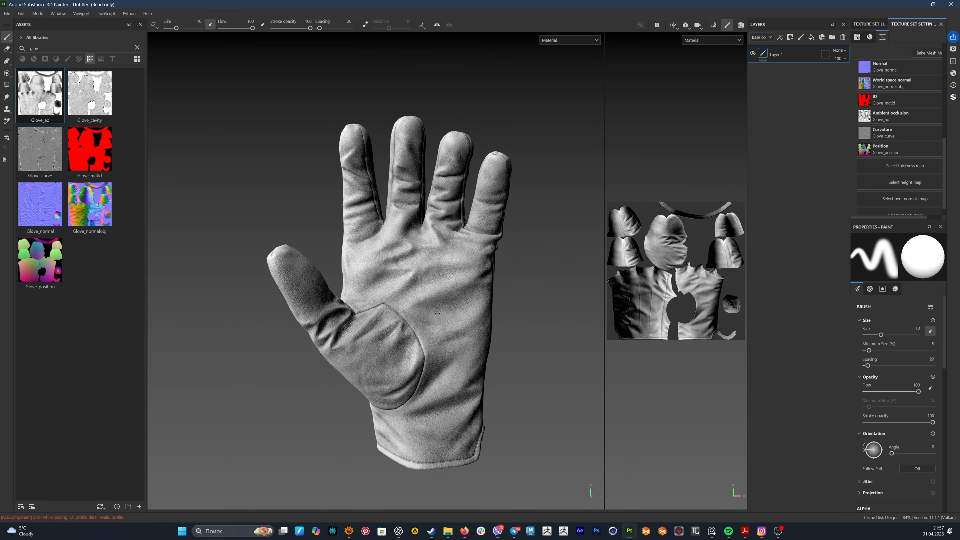
left_click_drag(437, 314, 463, 290, "alt")
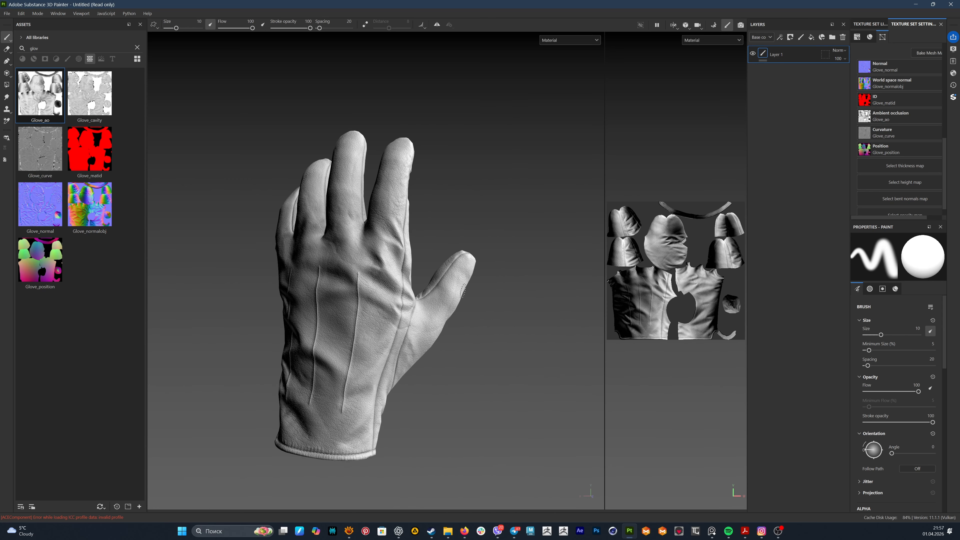
- Clear the asset search, filter the library to base materials and search for "leath"
left_click(137, 48)
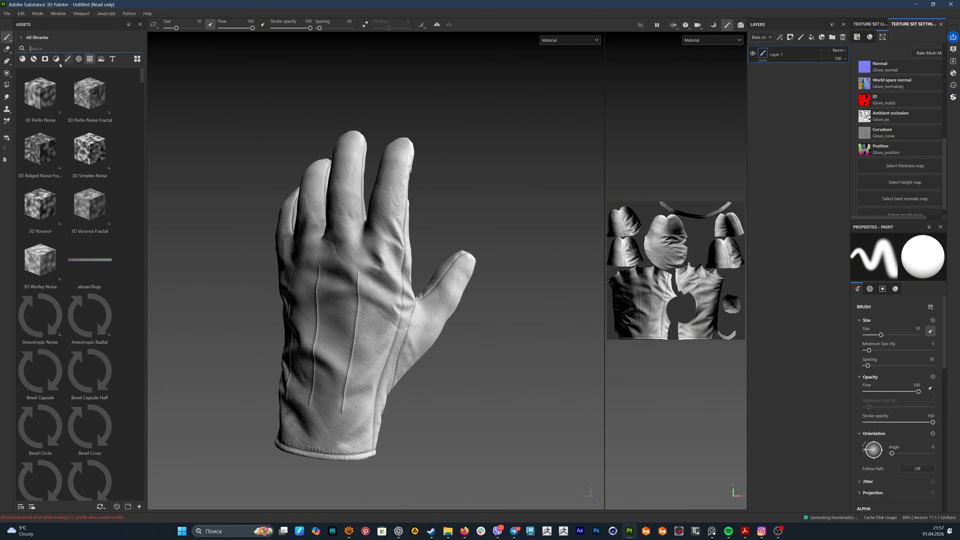
left_click(23, 59)
left_click(43, 50)
type("leath")
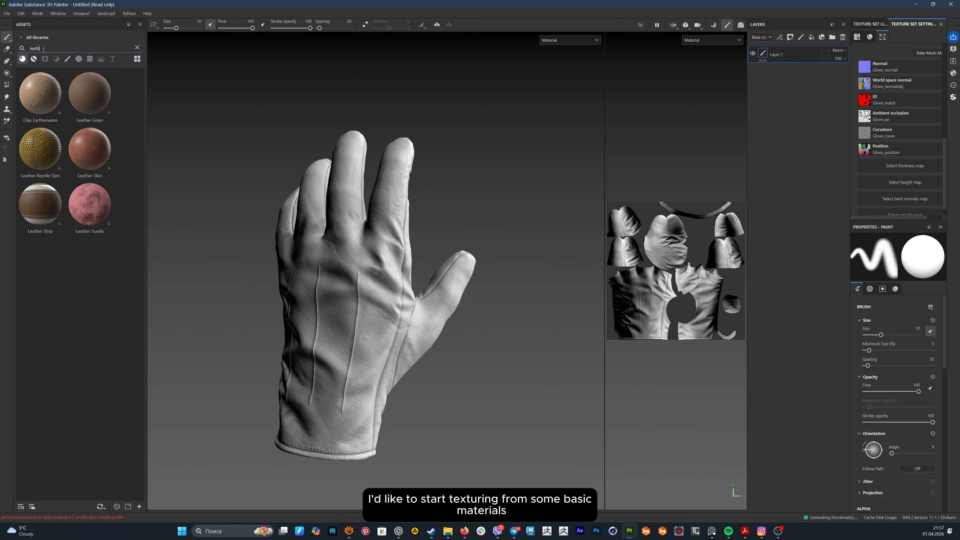
mouse_move(97, 103)
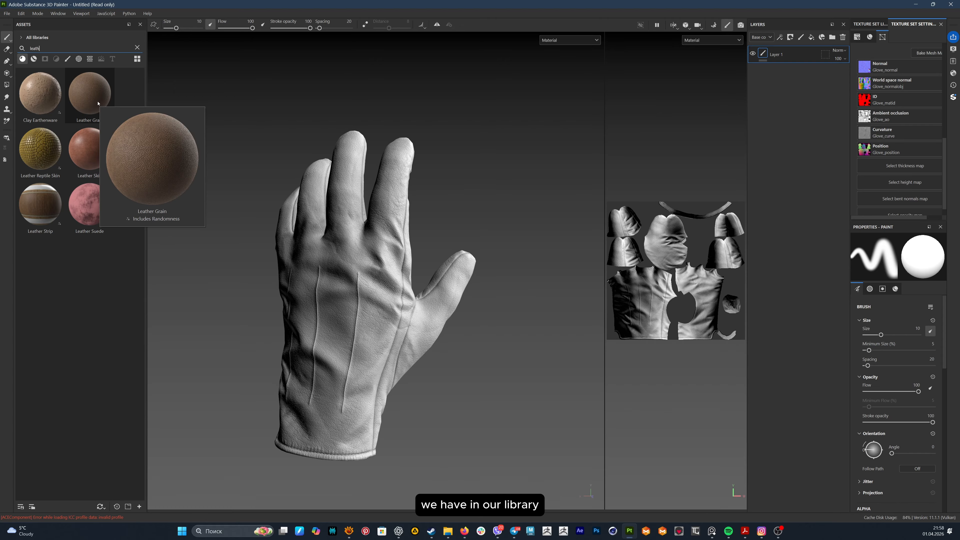
- Compare the leather smart materials and add Leather Creased to the layer stack above Layer 1
left_click(34, 58)
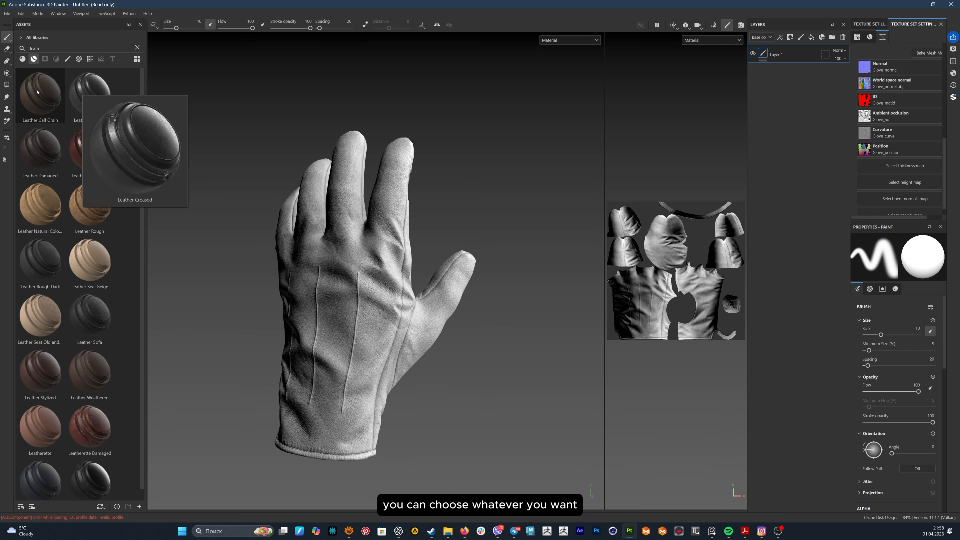
mouse_move(37, 91)
mouse_move(32, 148)
mouse_move(97, 141)
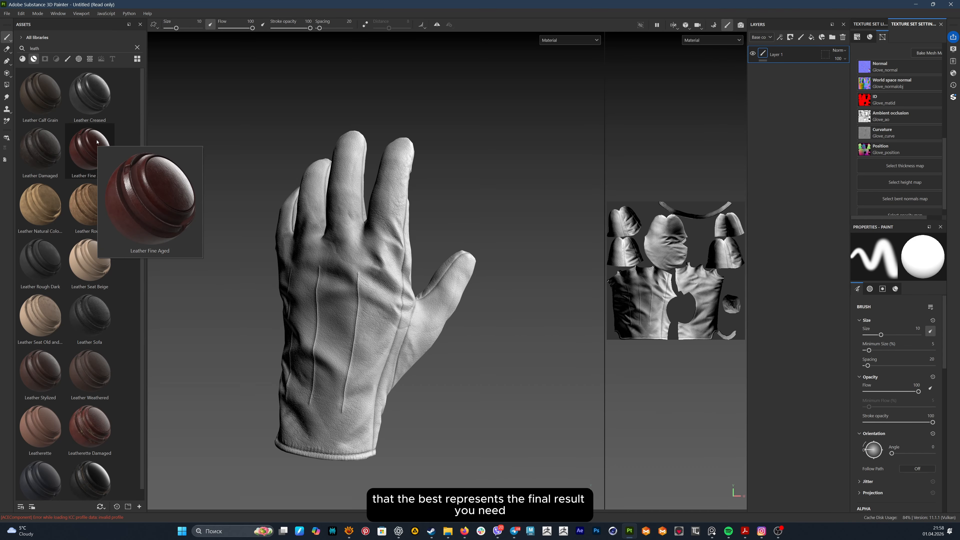
mouse_move(17, 273)
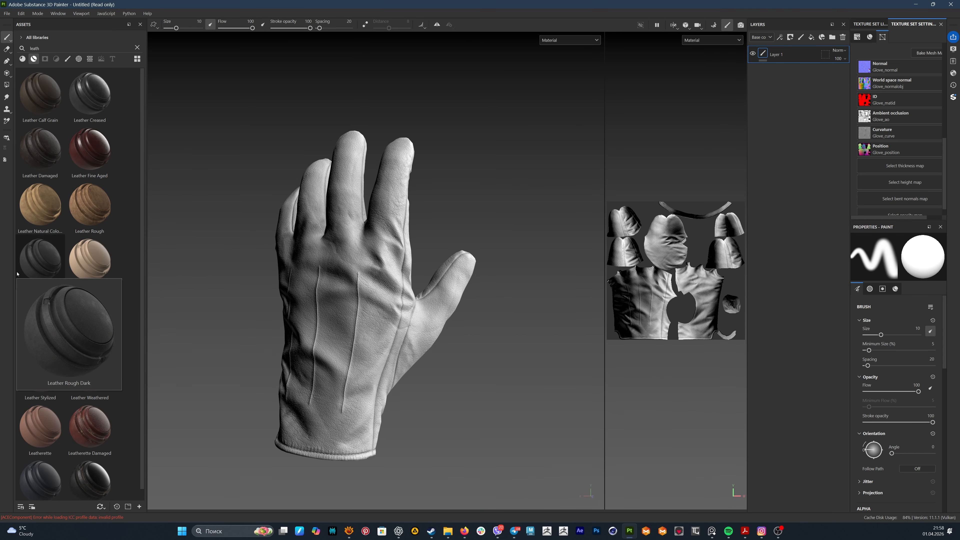
mouse_move(91, 488)
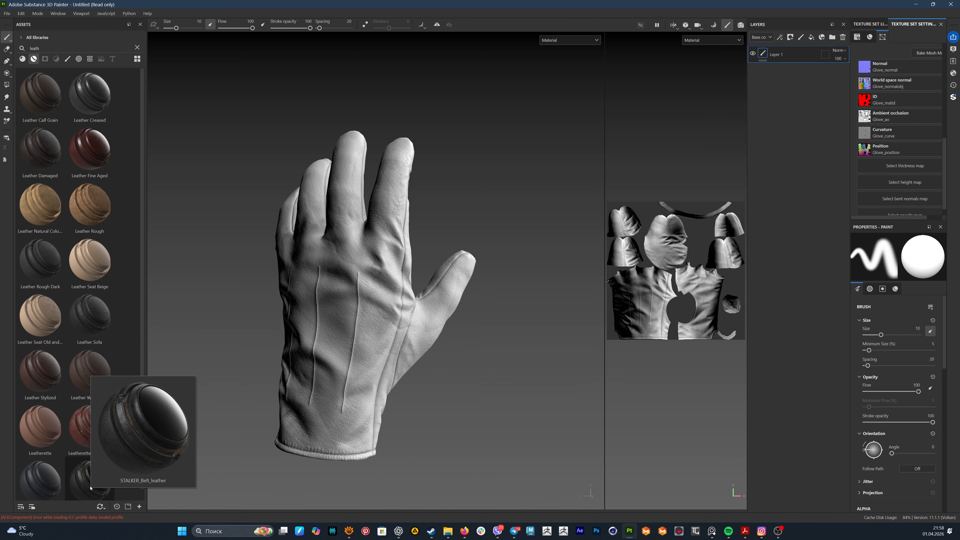
mouse_move(98, 320)
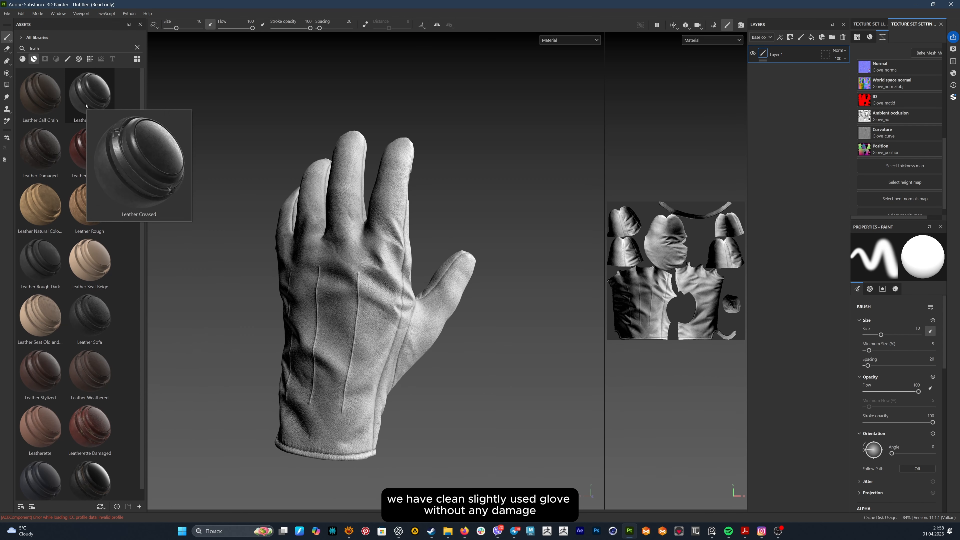
left_click_drag(89, 93, 772, 51)
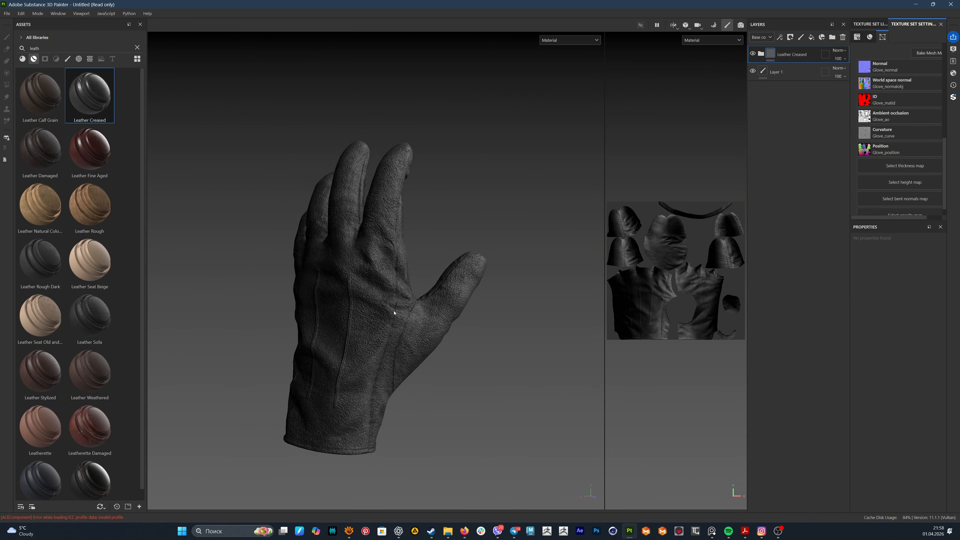
- Expand the Leather Creased group, hide its Sharpen, both Creases and Edge Bump layers, and toggle Surface Details to compare
scroll(395, 329, "up", 5)
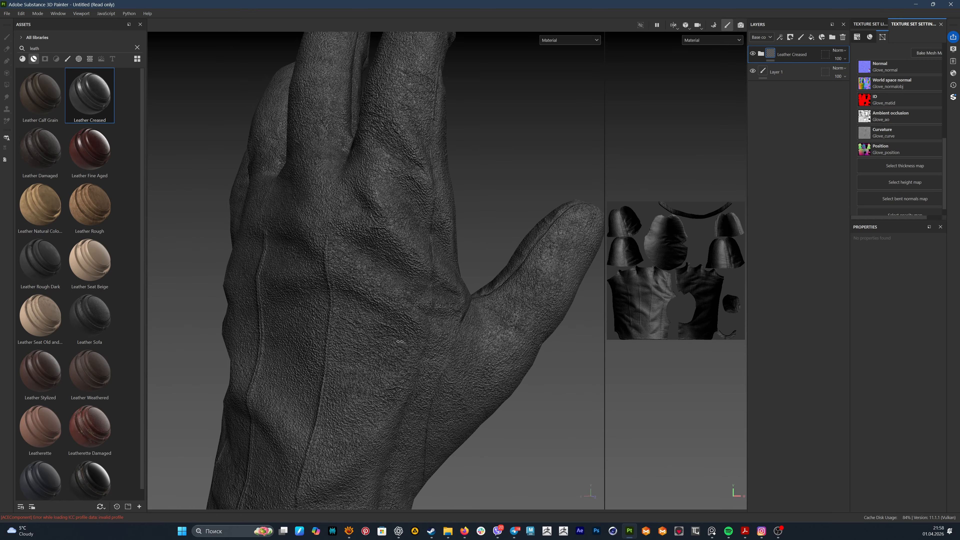
left_click(761, 55)
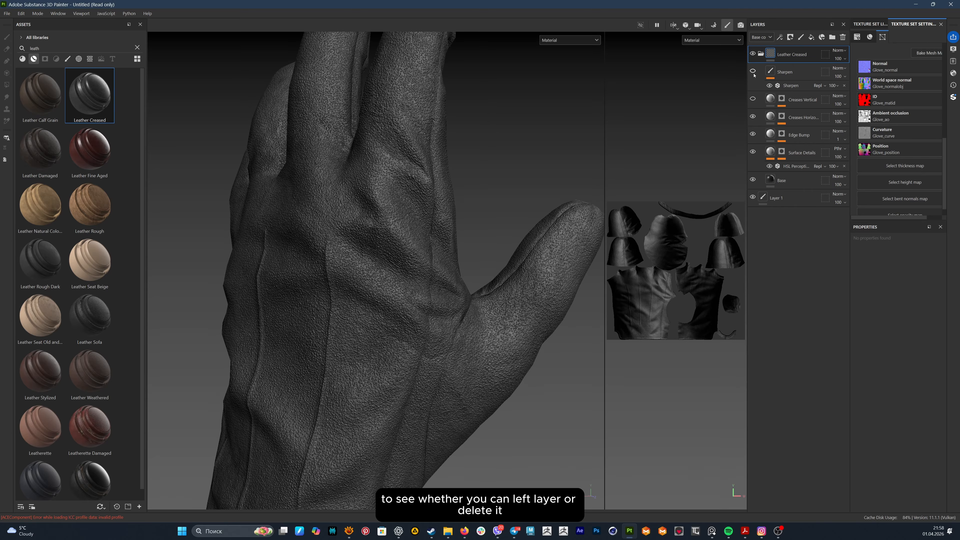
left_click(753, 152)
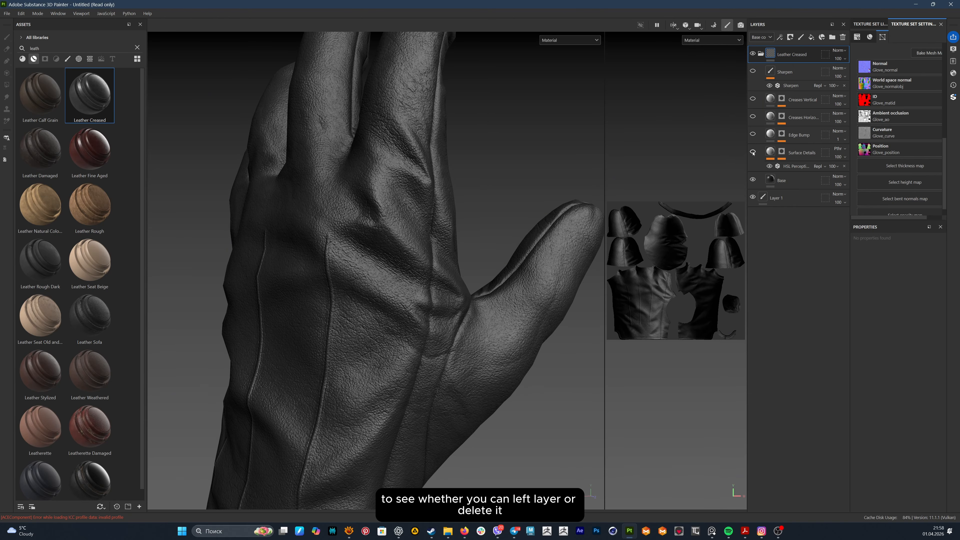
left_click(753, 152)
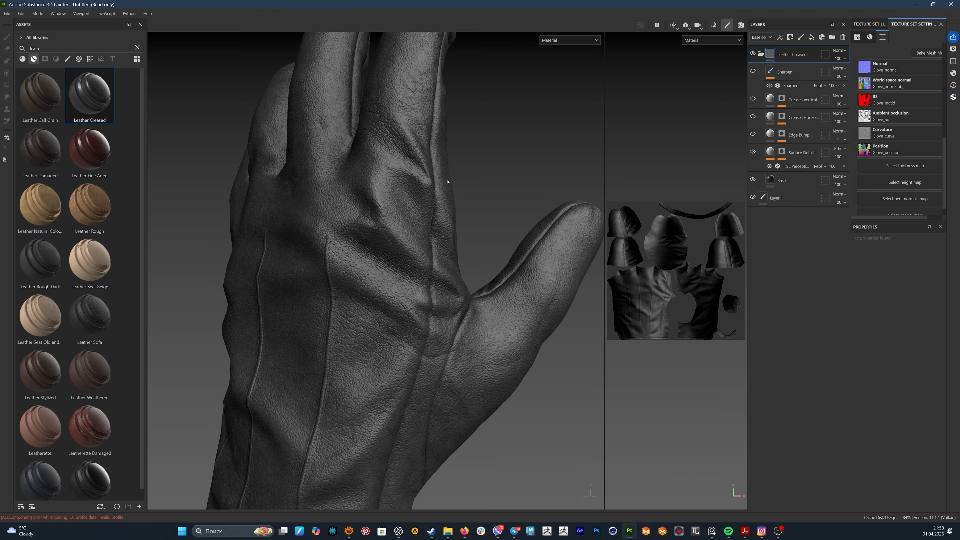
- Inspect the glove in the Base color channel, make Edge Bump visible again, and return to the Material view
key("c")
left_click_drag(447, 183, 527, 215, "alt")
right_click_drag(527, 214, 220, 187, "alt")
middle_click_drag(362, 173, 389, 219, "alt")
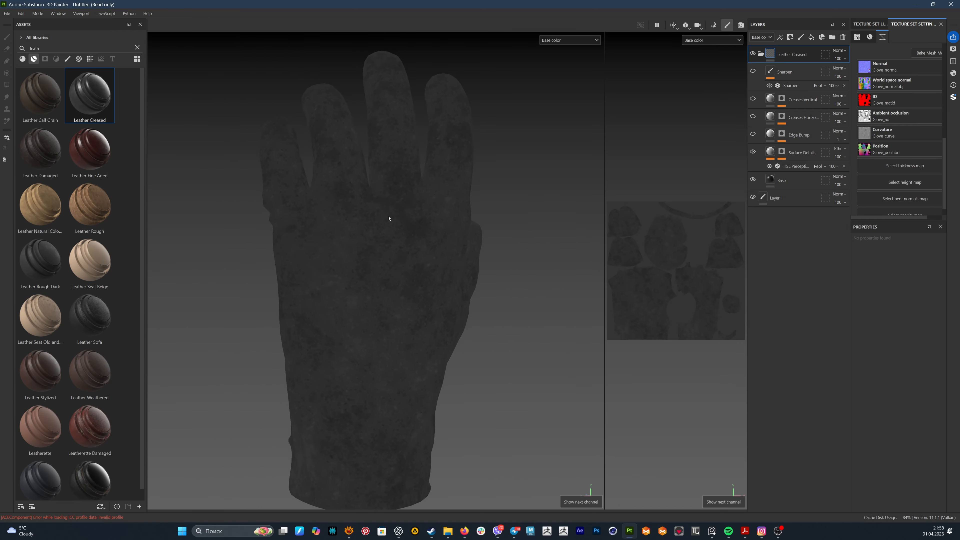
mouse_move(388, 218)
left_mouse_down("alt")
mouse_move(317, 227)
mouse_move(400, 211)
left_mouse_up("alt")
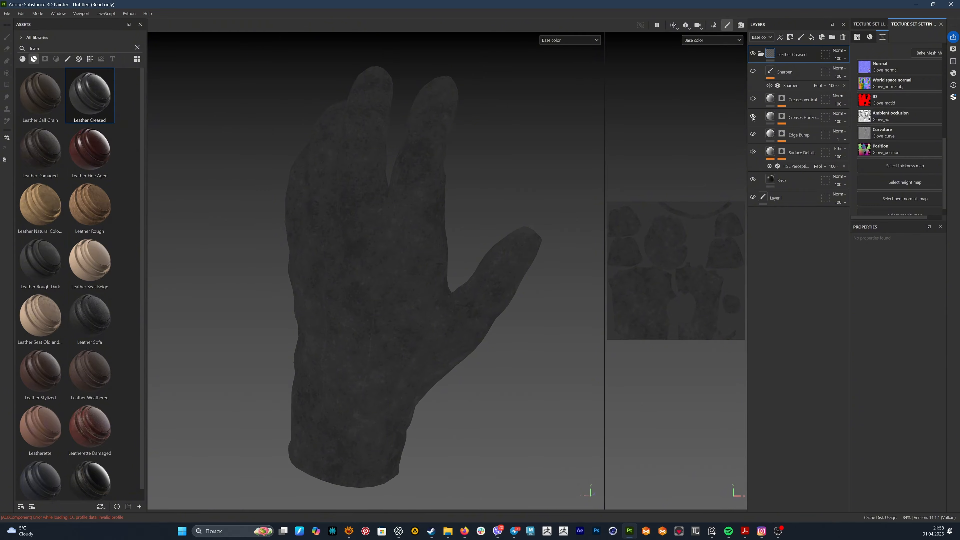
left_click(563, 42)
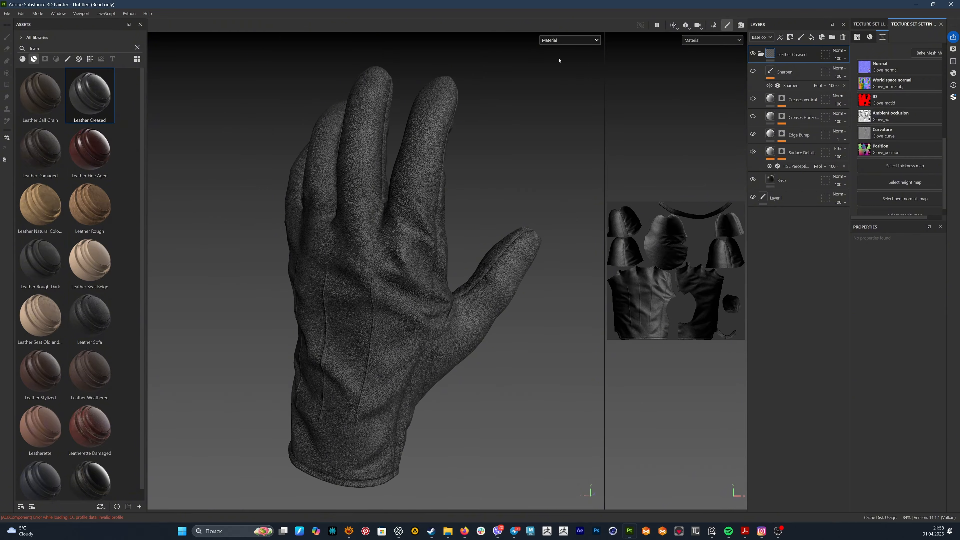
- Compare the leather grain up close with the Edge Bump layer hidden and shown
scroll(443, 289, "up", 10)
left_click_drag(443, 289, 505, 283, "alt")
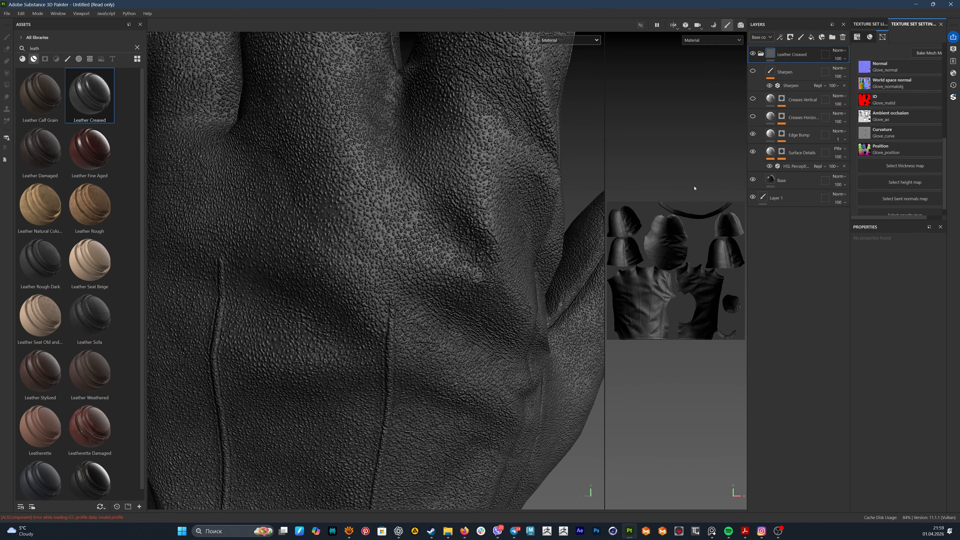
left_click(753, 134)
left_click(752, 134)
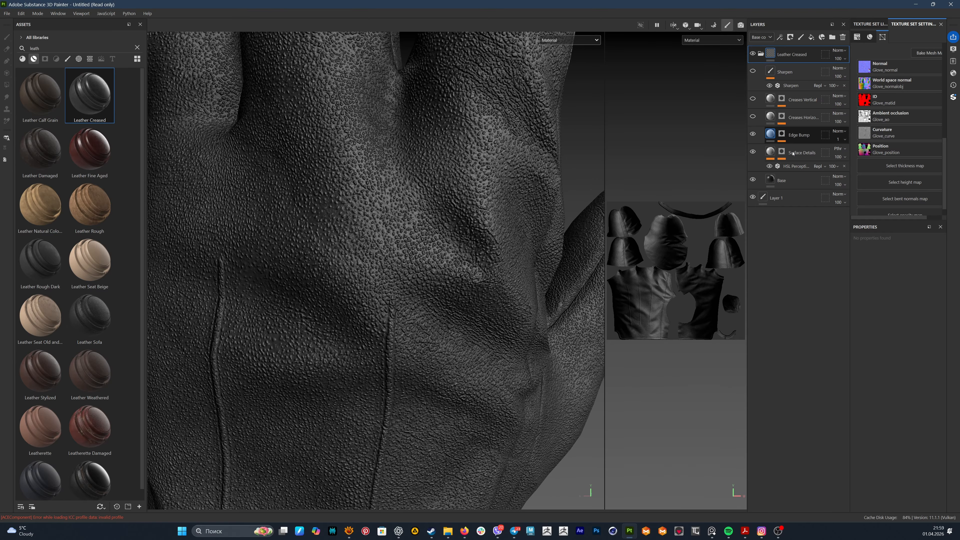
- Disable the height channel of the Edge Bump fill layer and check the result on the whole glove
left_click(798, 135)
scroll(915, 386, "down", 4)
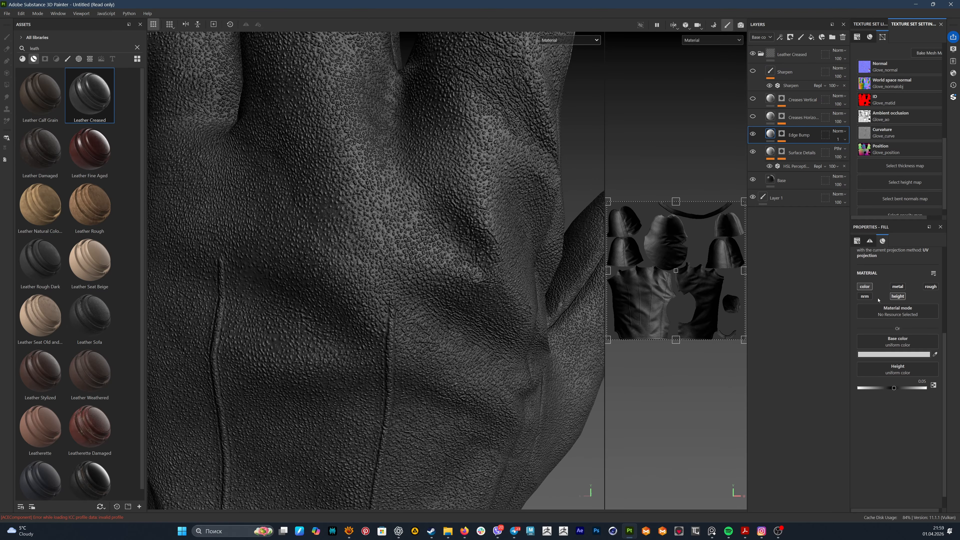
left_click(897, 296)
scroll(434, 312, "down", 8)
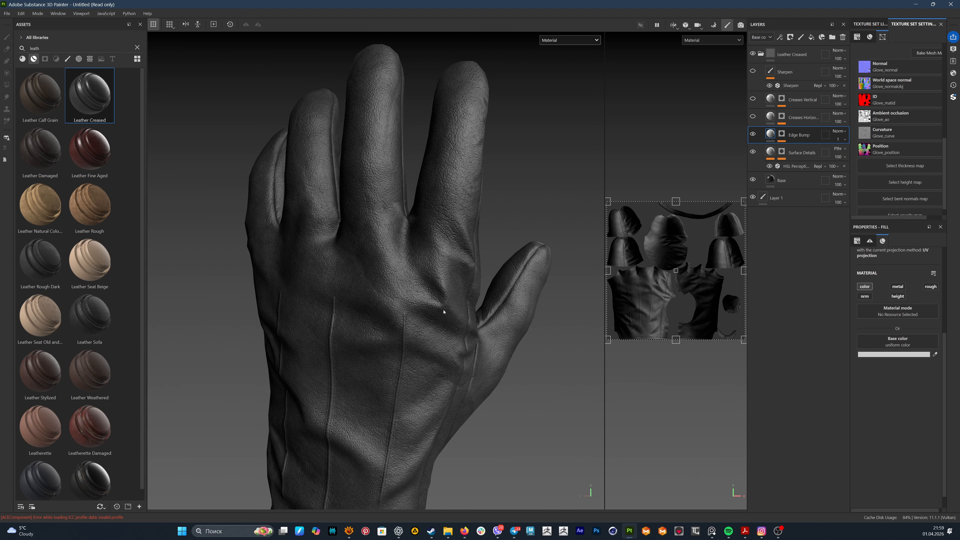
left_click_drag(435, 311, 465, 302, "alt")
scroll(465, 303, "down", 4)
middle_click_drag(491, 288, 457, 265, "alt")
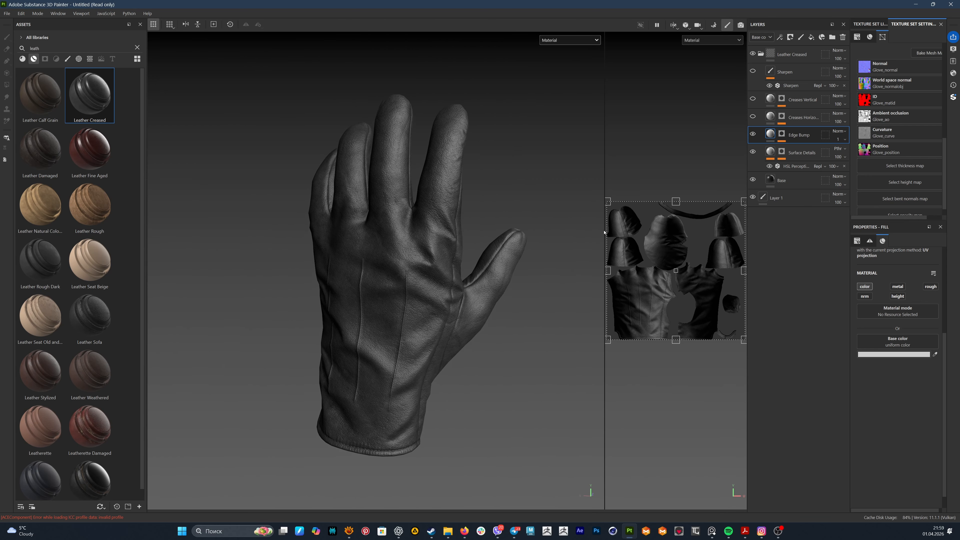
- View the Base color channel and add a fill layer above Base using the Glove_ao map as its base color
left_click(569, 40)
left_click(570, 73)
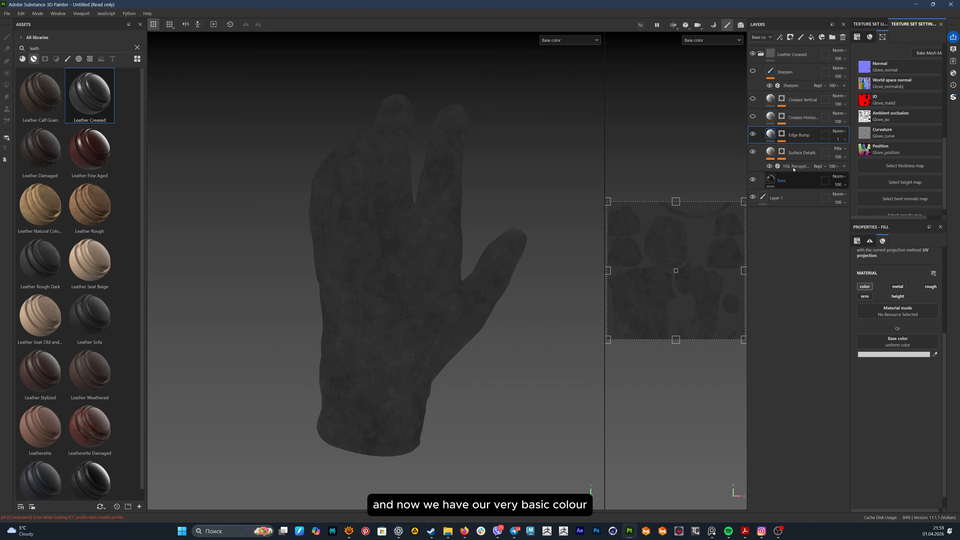
left_click(811, 36)
left_click(89, 58)
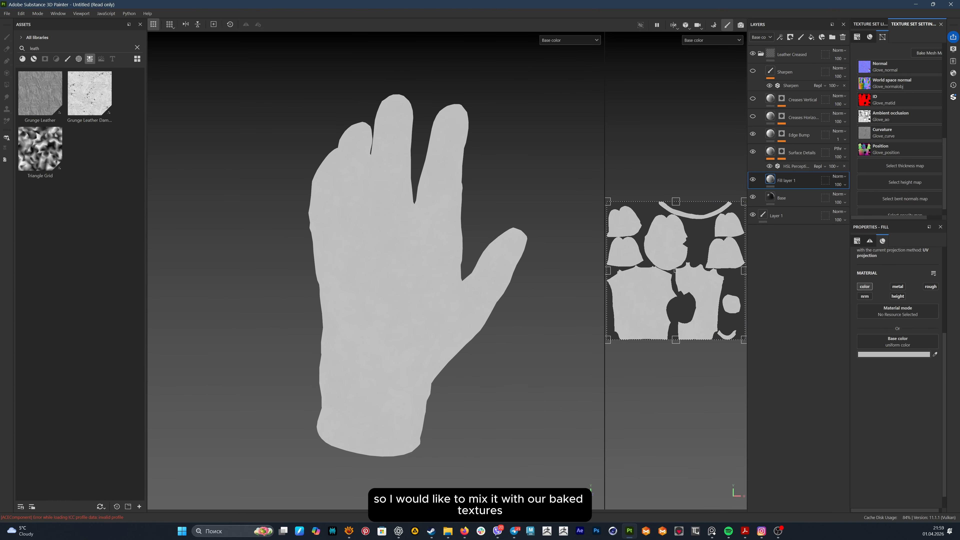
type("glo")
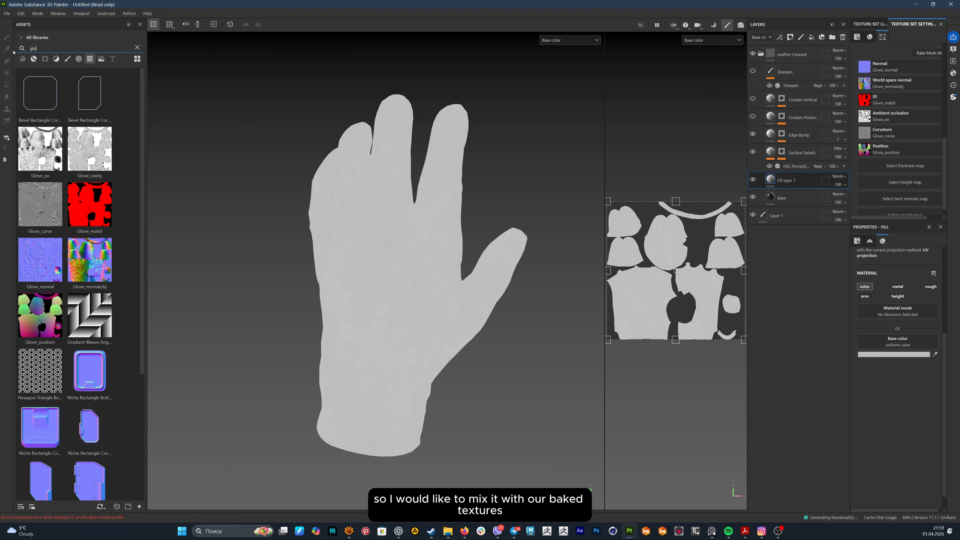
left_click_drag(36, 161, 882, 344)
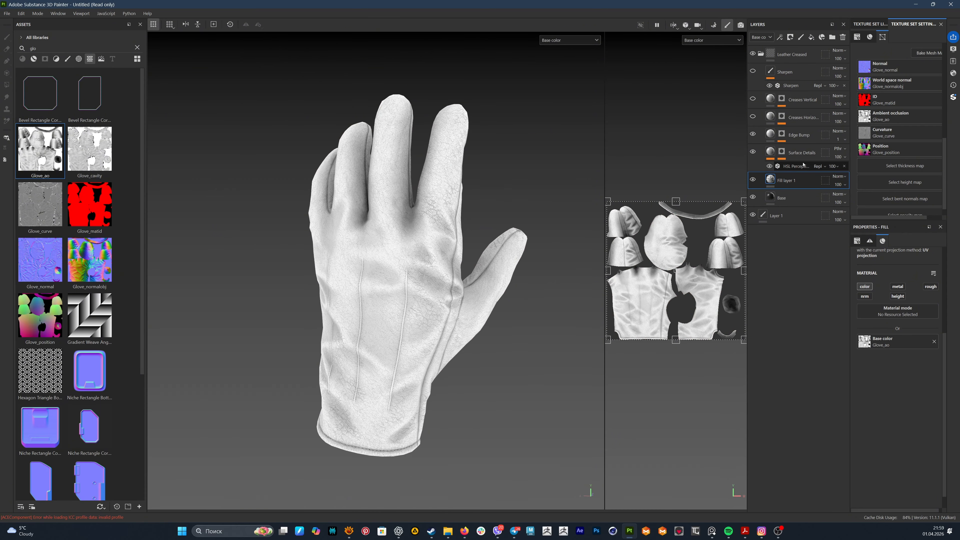
- Blend the ambient occlusion fill layer as Multiply at 86 opacity and check the glove's palm
left_click(838, 176)
left_click(812, 198)
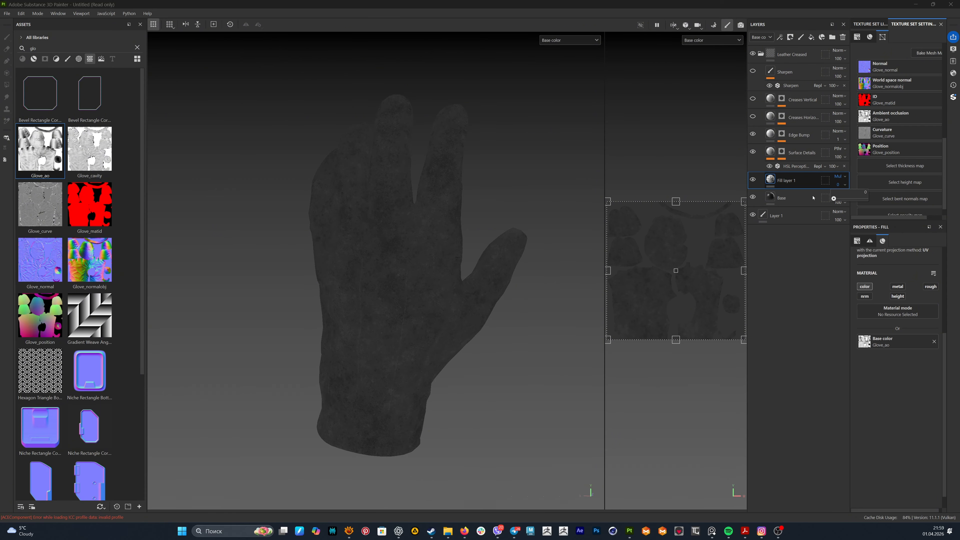
left_click_drag(861, 199, 860, 200)
left_click_drag(556, 261, 406, 280, "alt")
middle_click_drag(406, 280, 373, 279, "alt")
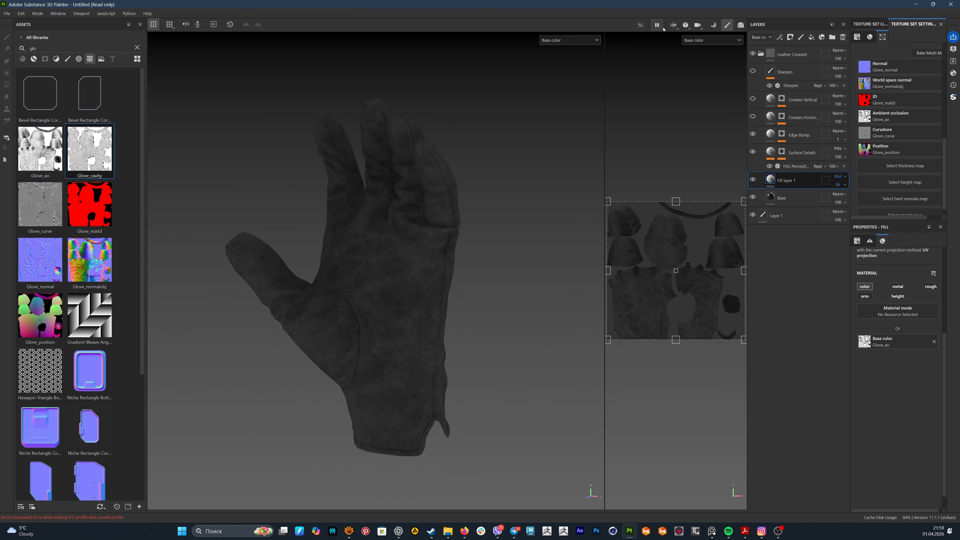
- Add a fill layer named cav above the occlusion layer, with Glove_cavity as its base color
left_click(811, 36)
type("cav")
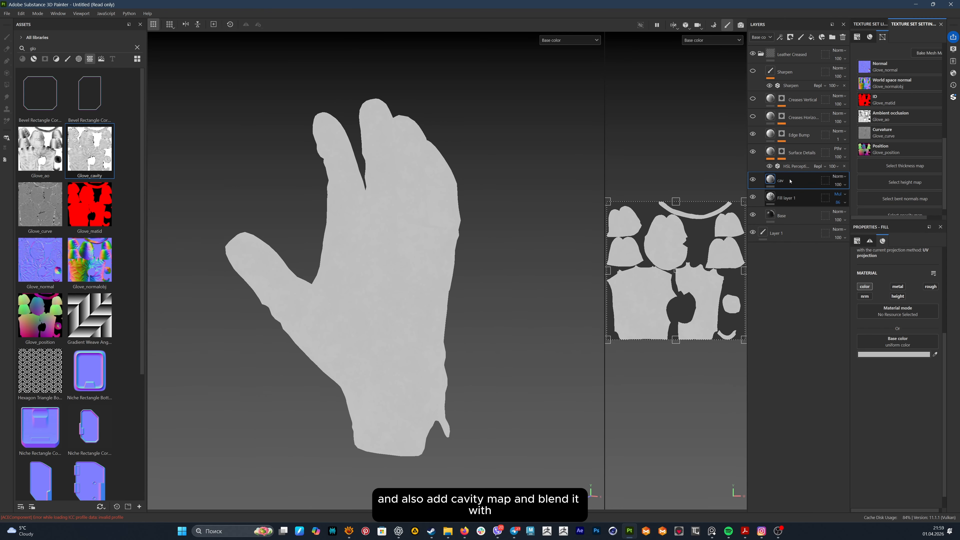
key("Return")
left_click_drag(89, 149, 868, 341)
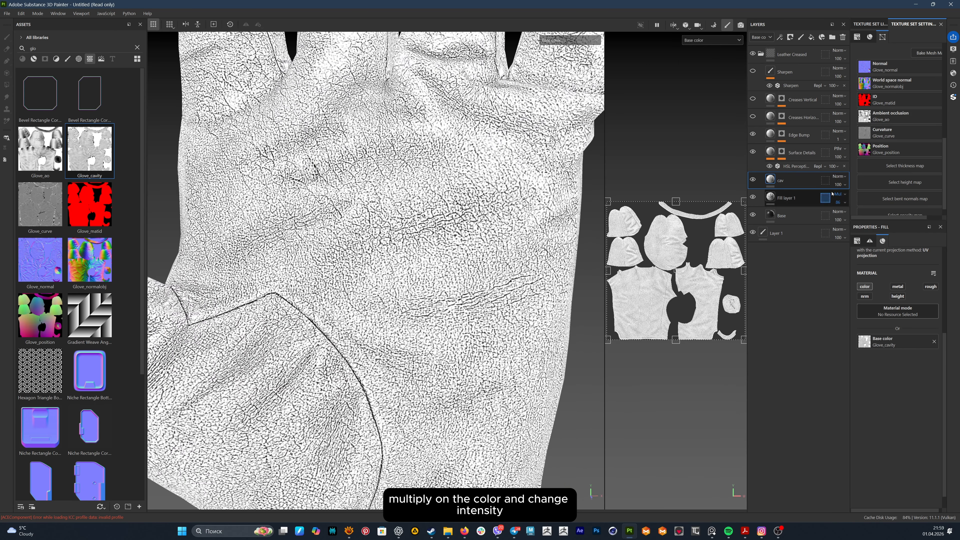
- Set the cav layer's blend mode to Multiply and lower its opacity to soften the cavity lines
left_click(838, 177)
left_click(840, 216)
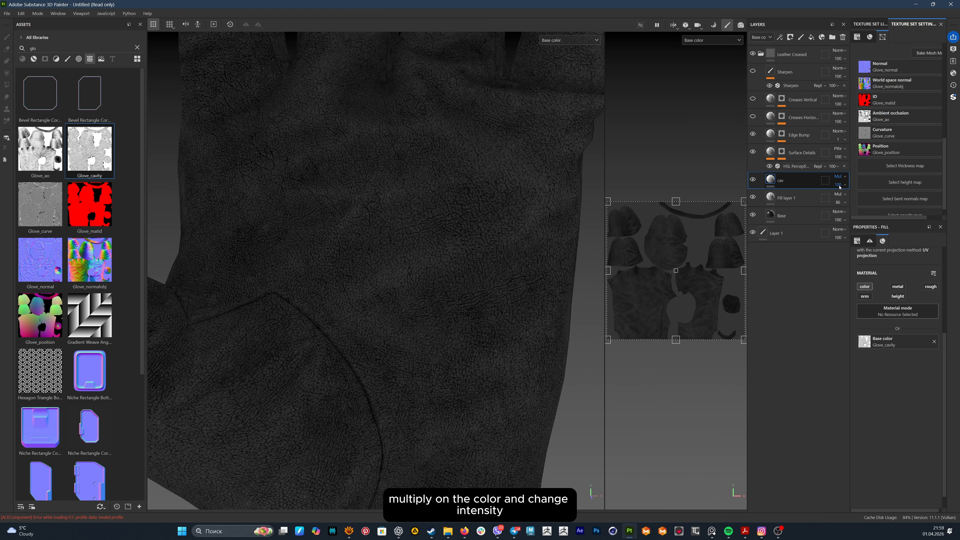
left_click_drag(865, 198, 842, 198)
scroll(439, 257, "down", 5)
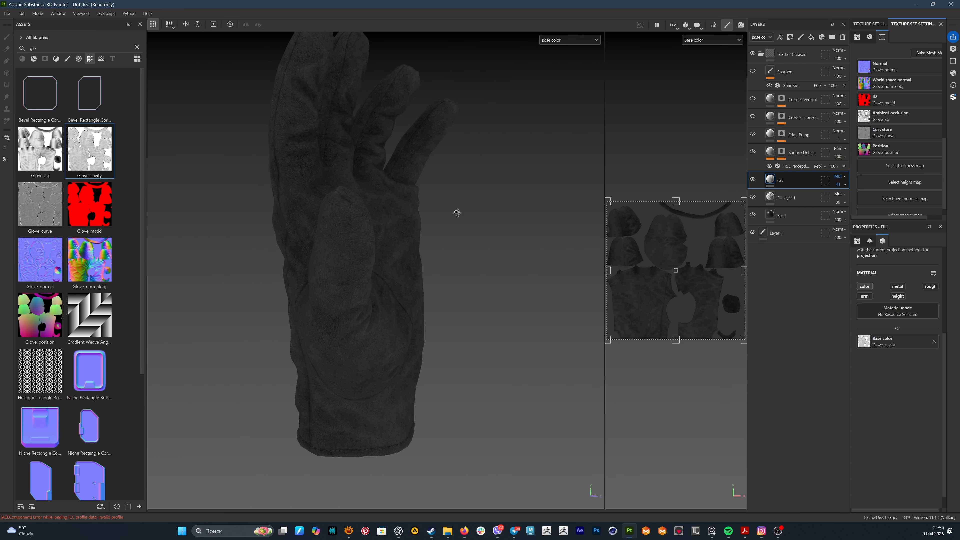
- Rename the occlusion fill layer as AO and set its opacity to 61
double_click(789, 199)
type("AO")
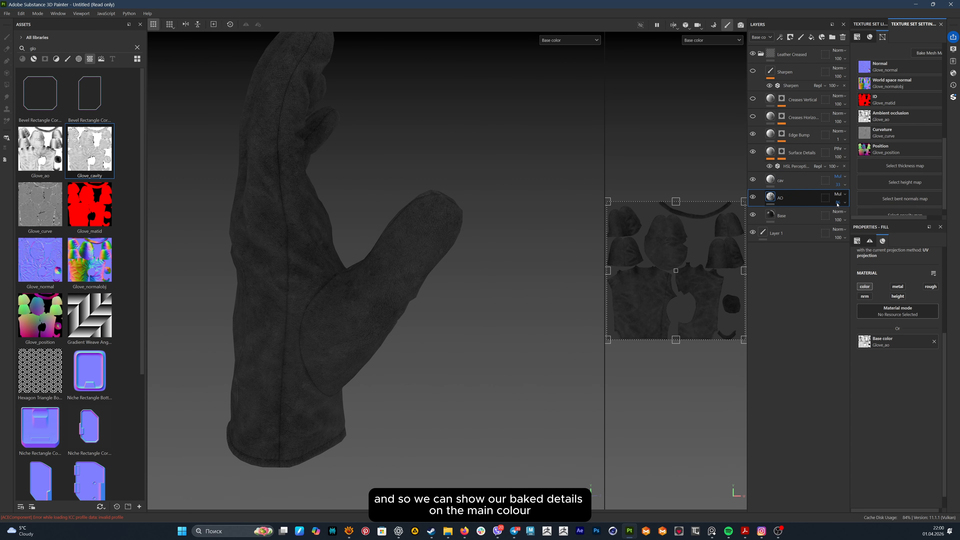
left_click(837, 205)
left_click_drag(860, 216, 852, 216)
left_click_drag(491, 223, 339, 217, "alt")
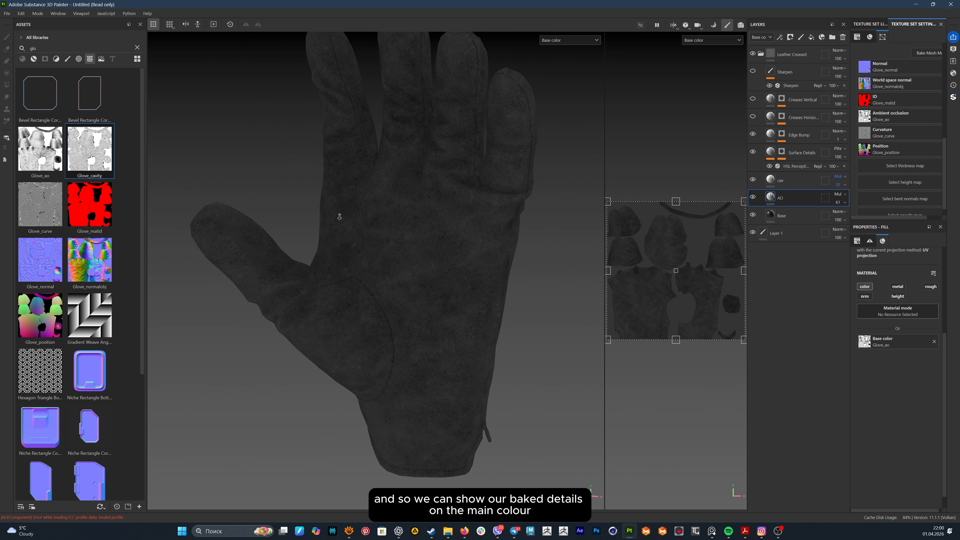
- Return to the Material view and inspect the glove from several angles under different lighting, ending close on the cuff
right_click_drag(339, 216, 341, 181, "alt")
left_click(577, 42)
left_click(555, 58)
left_click_drag(524, 92, 421, 225, "alt")
right_click_drag(421, 225, 353, 300, "shift")
left_click_drag(354, 300, 393, 292, "alt")
right_click_drag(393, 291, 363, 204, "alt")
left_click_drag(363, 204, 523, 200, "alt")
right_click_drag(524, 200, 418, 292, "shift")
left_click_drag(401, 350, 378, 322, "alt")
middle_click_drag(378, 321, 368, 199, "alt")
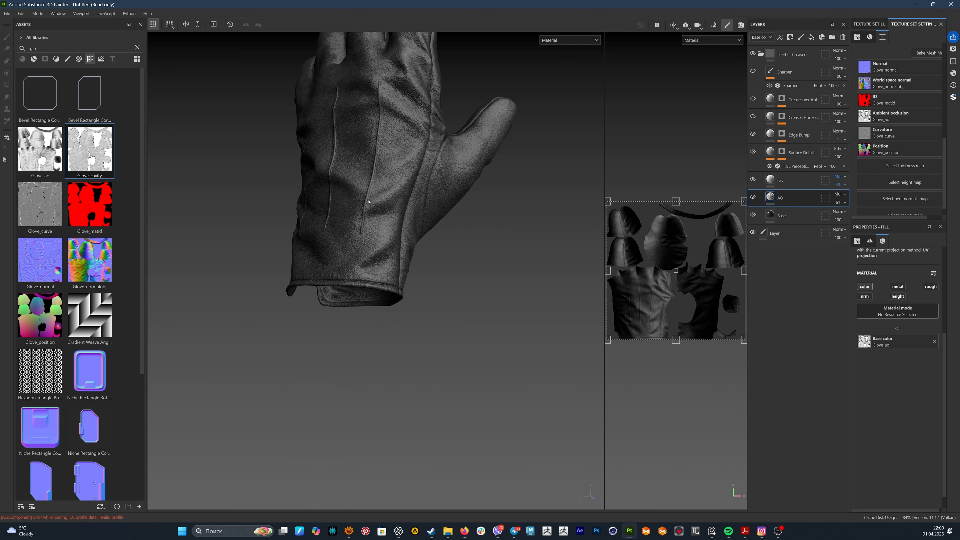
mouse_move(368, 201)
right_mouse_down("alt")
mouse_move(376, 414)
mouse_move(608, 342)
right_mouse_up("alt")
- Collapse the Leather Creased group, rename it as Leather base, and add a fill layer named stitches above it
left_click(761, 53)
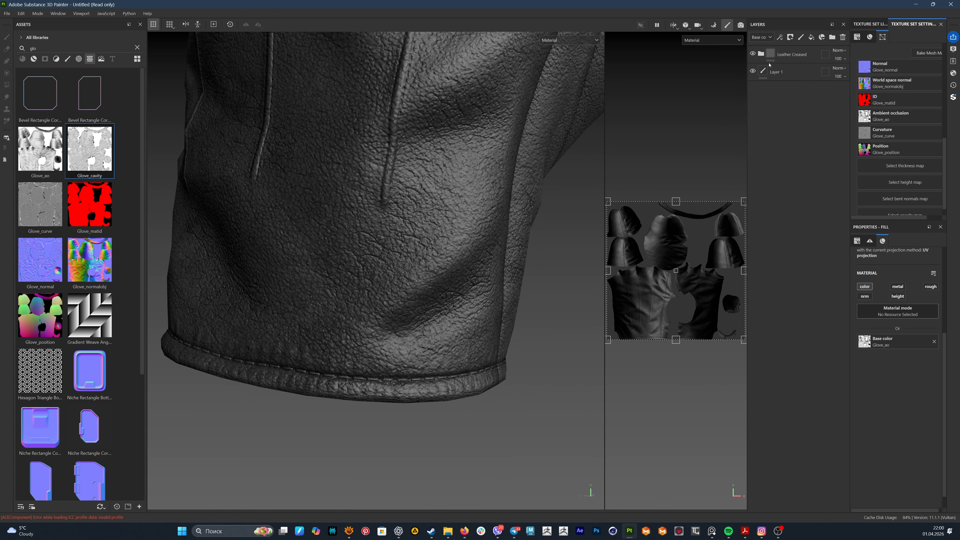
double_click(798, 56)
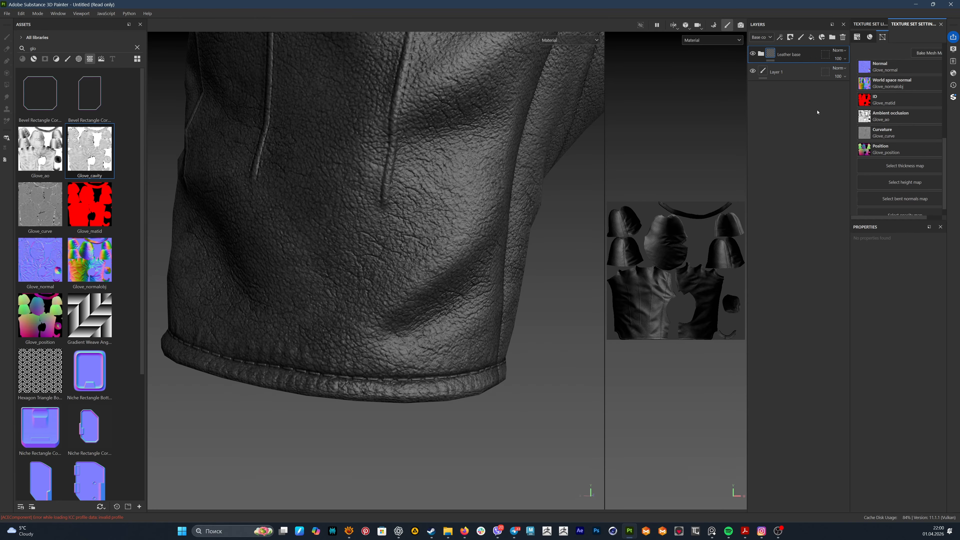
left_click(811, 37)
type("stitches")
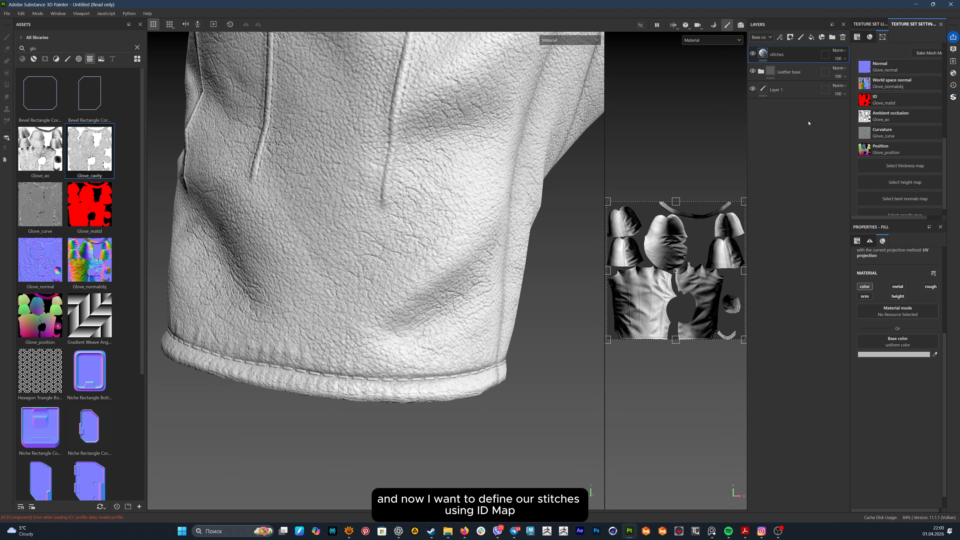
- Mask the stitches layer with a color selection of the blue stitch ID, using hardness 0.41 and tolerance 0.34
right_click(778, 52)
left_click(818, 89)
left_click(926, 329)
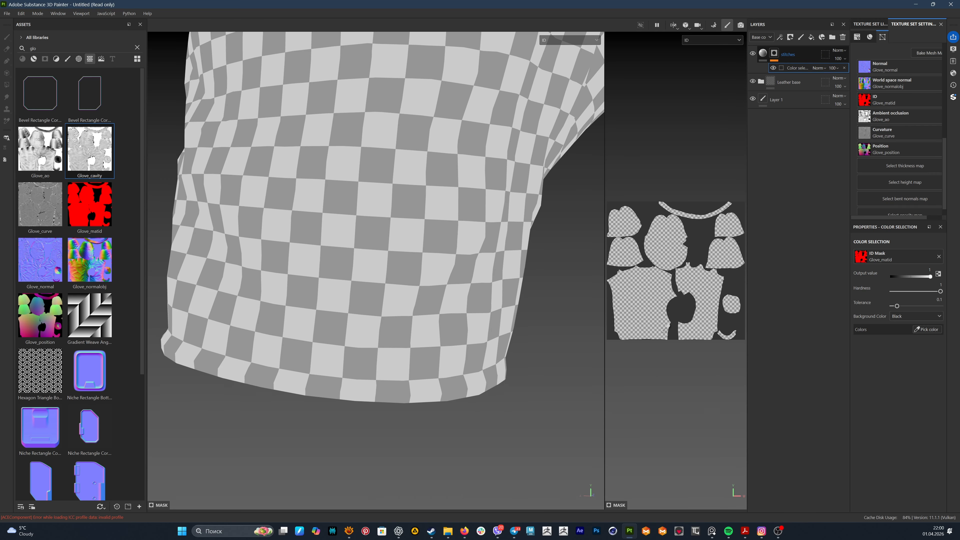
left_click(438, 377)
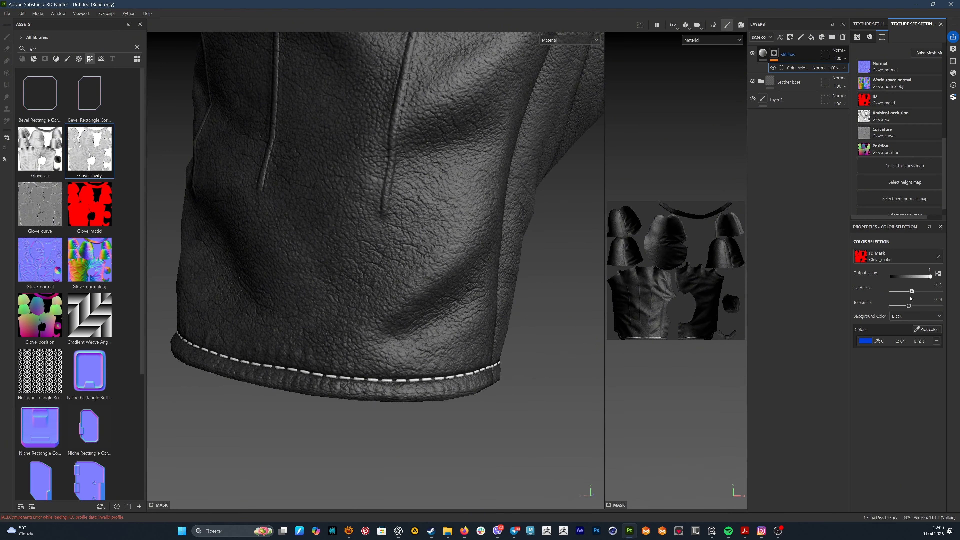
- Set the stitches layer's base color to dark brown, 291F17
left_click(762, 53)
left_click(894, 354)
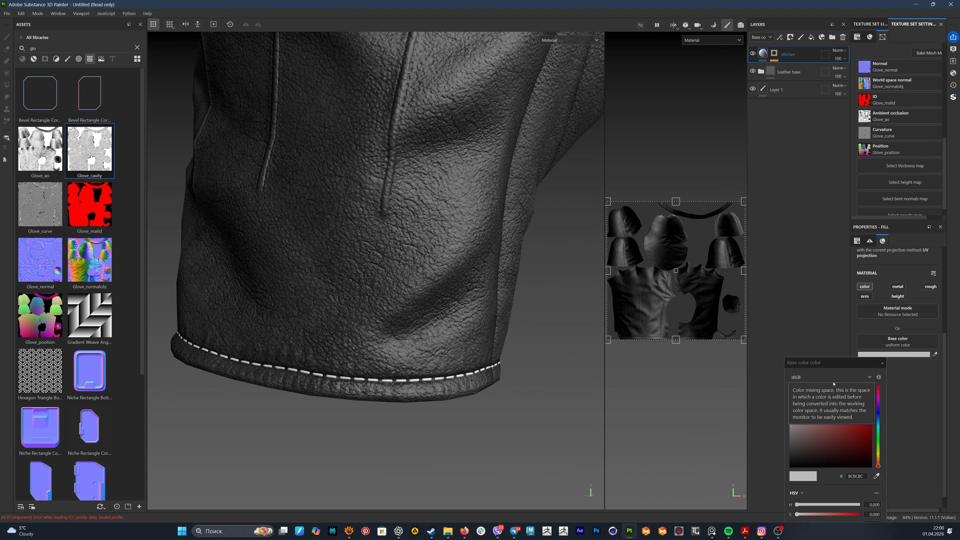
left_click(844, 311)
left_click(790, 303)
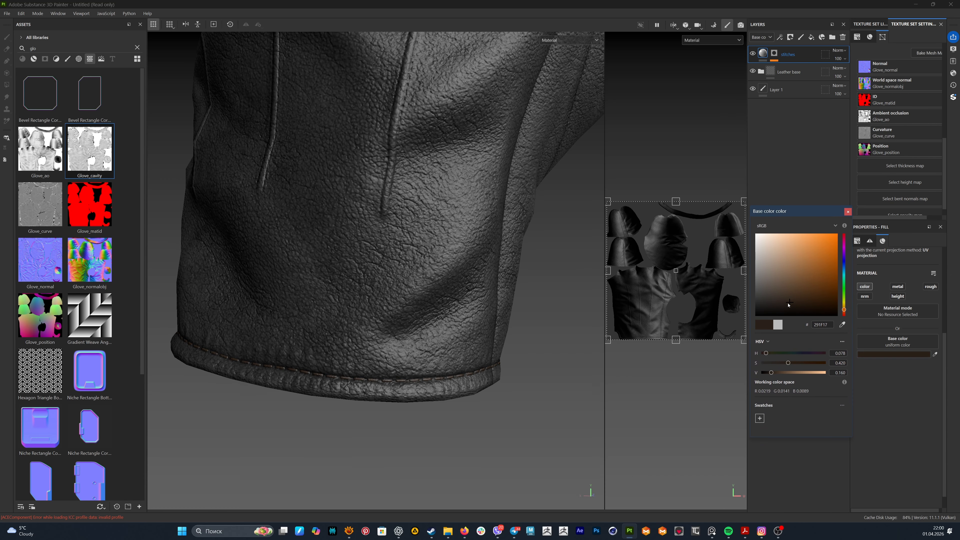
left_click(847, 212)
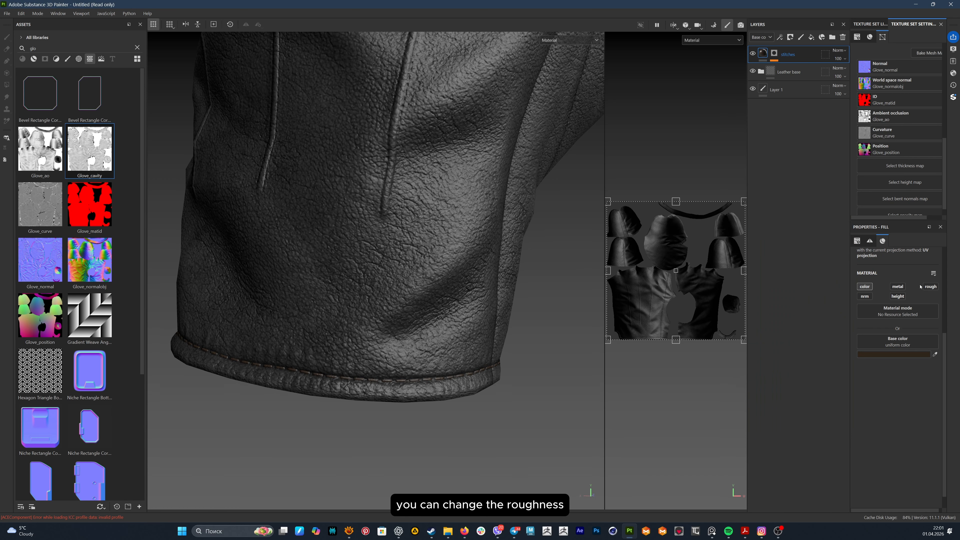
- Enable roughness on the stitches layer at about 0.5, judging it in the Roughness channel view
left_click_drag(860, 388, 890, 391)
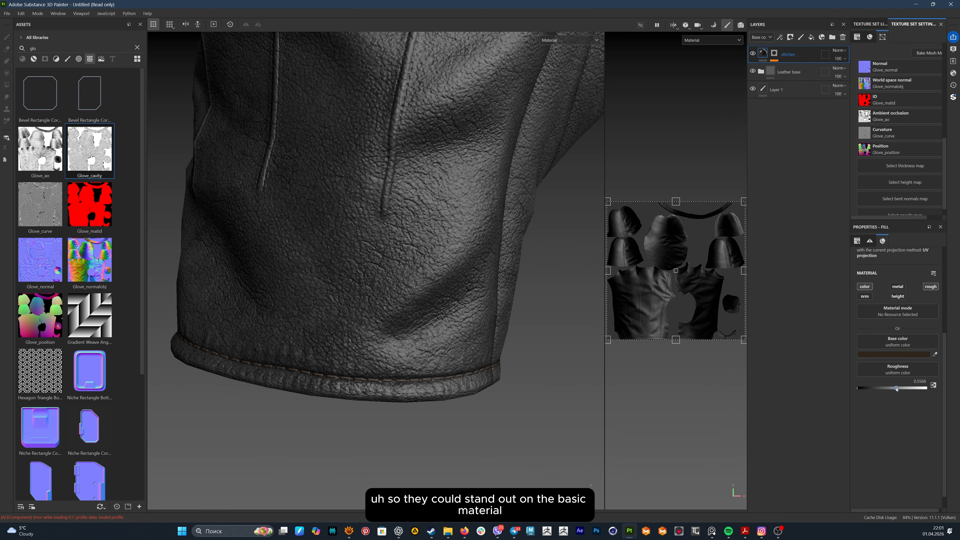
key("c")
key("c")
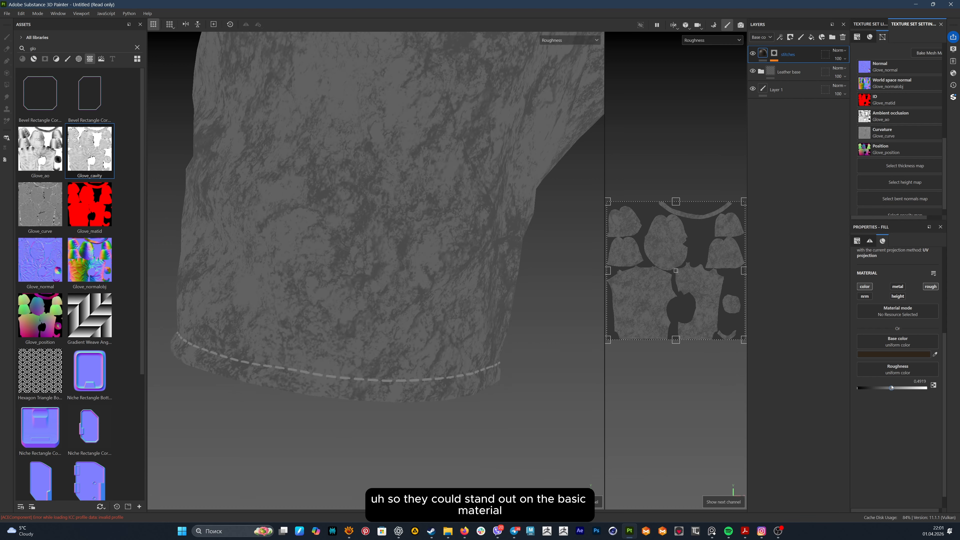
- Tune the Base layer's roughness grunge in the Leather base group to Balance 0.37, Contrast 0.12 and Level Out Low 0.3
left_click(760, 71)
key("f")
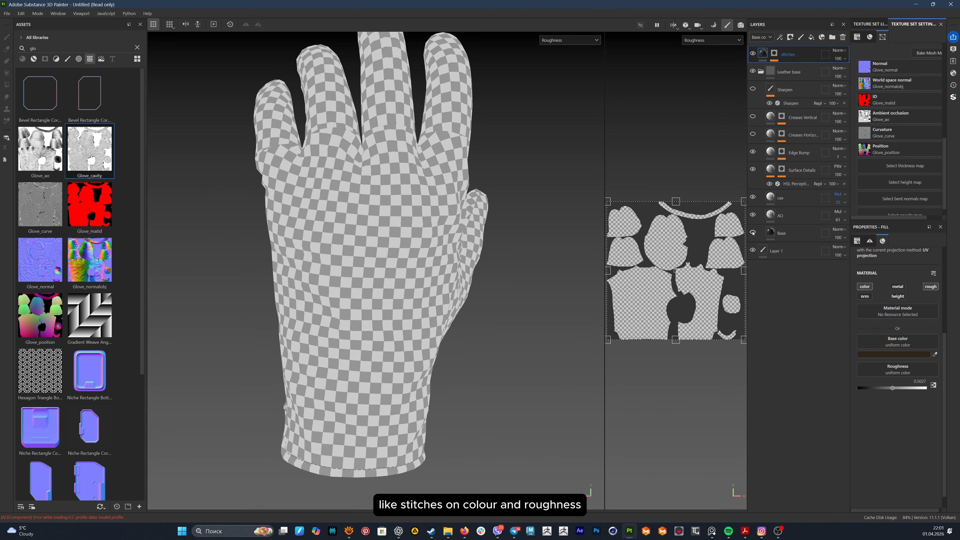
left_click(790, 232)
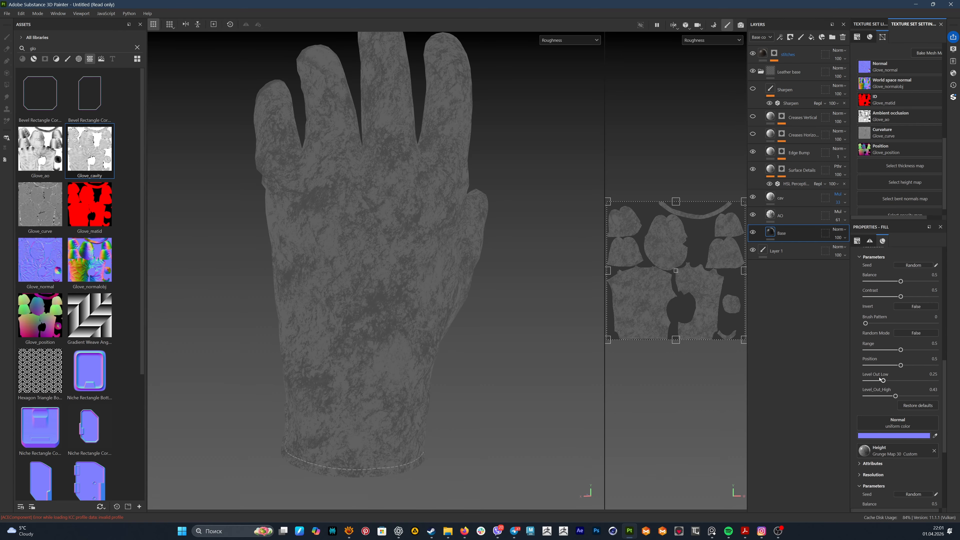
scroll(900, 350, "up", 2)
mouse_move(901, 326)
left_mouse_down()
mouse_move(936, 325)
mouse_move(875, 326)
mouse_move(891, 326)
left_mouse_up()
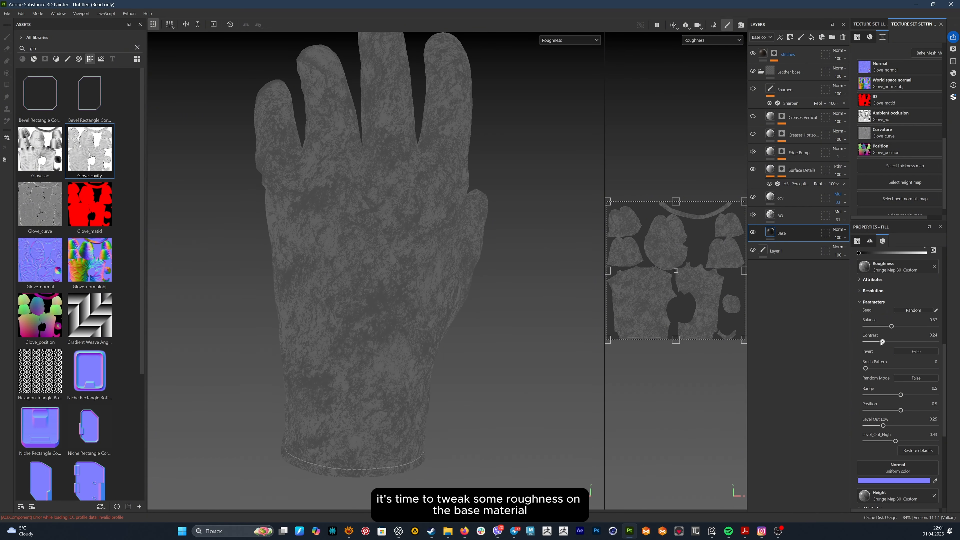
scroll(888, 450, "down", 6)
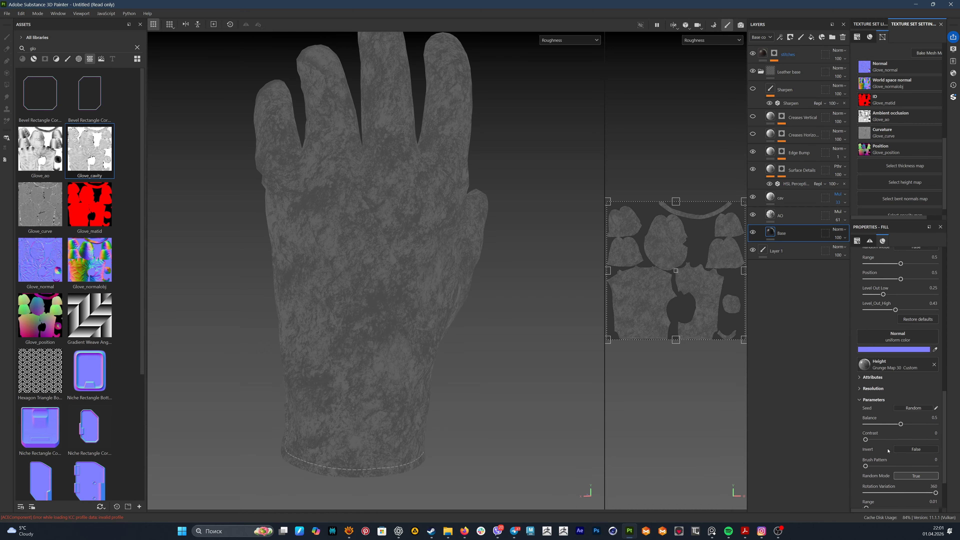
scroll(886, 443, "up", 4)
left_click_drag(892, 385, 889, 385)
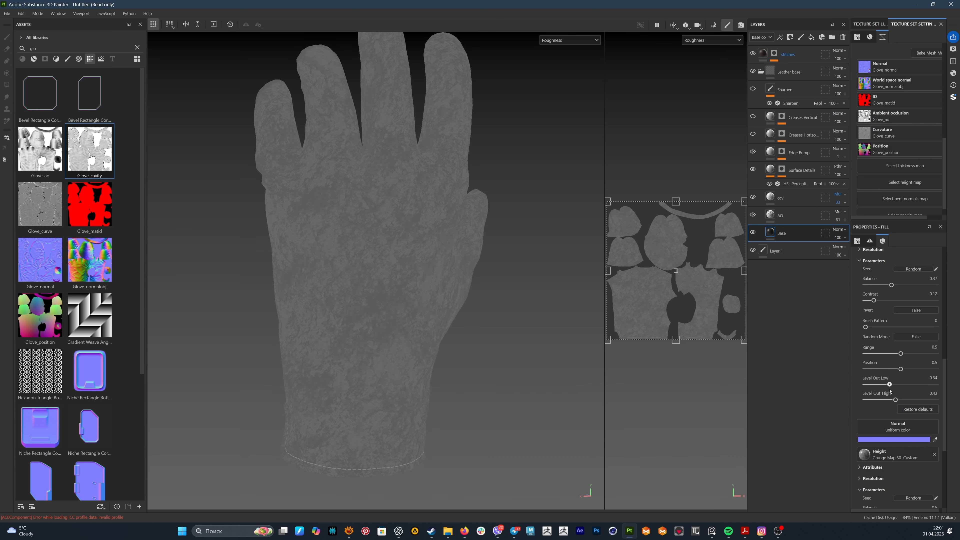
- Switch back to the Material view and check the adjusted roughness across the back of the glove
left_click(554, 54)
left_click_drag(507, 263, 469, 271, "alt")
right_click_drag(469, 271, 453, 284, "alt")
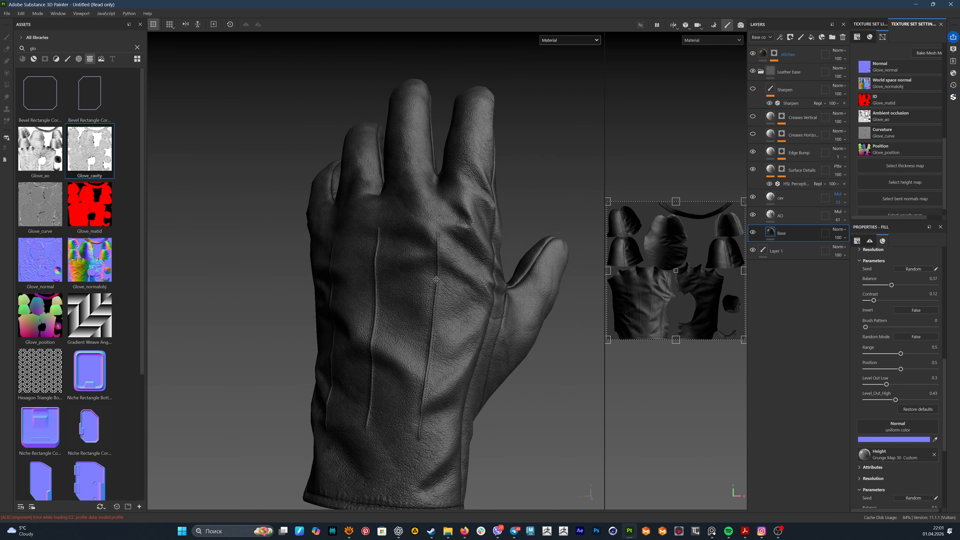
left_click_drag(453, 284, 423, 261, "alt")
middle_click_drag(423, 261, 425, 282, "alt")
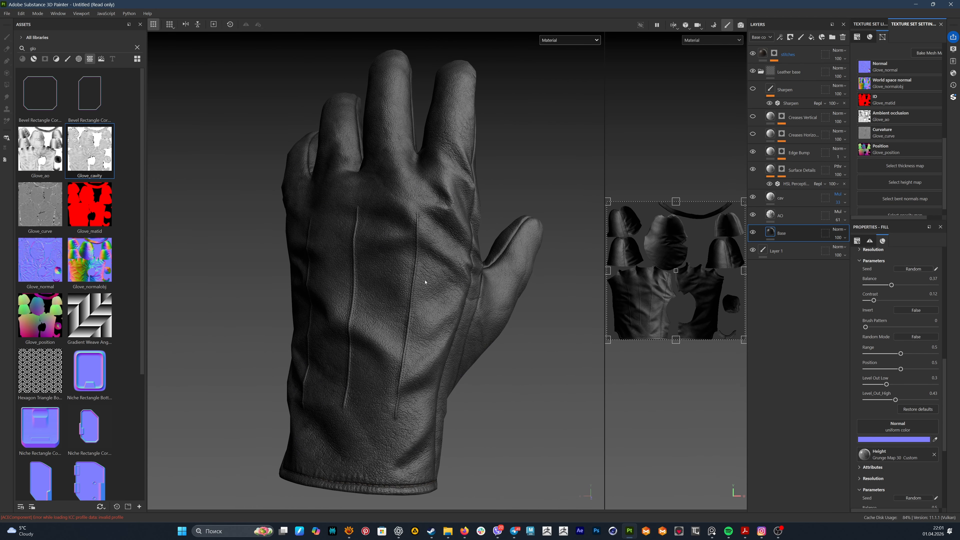
- Add a fill layer named Rough above the Leather base group, with Glove_cavity as its roughness and the color channel disabled
left_click(761, 73)
left_click(811, 37)
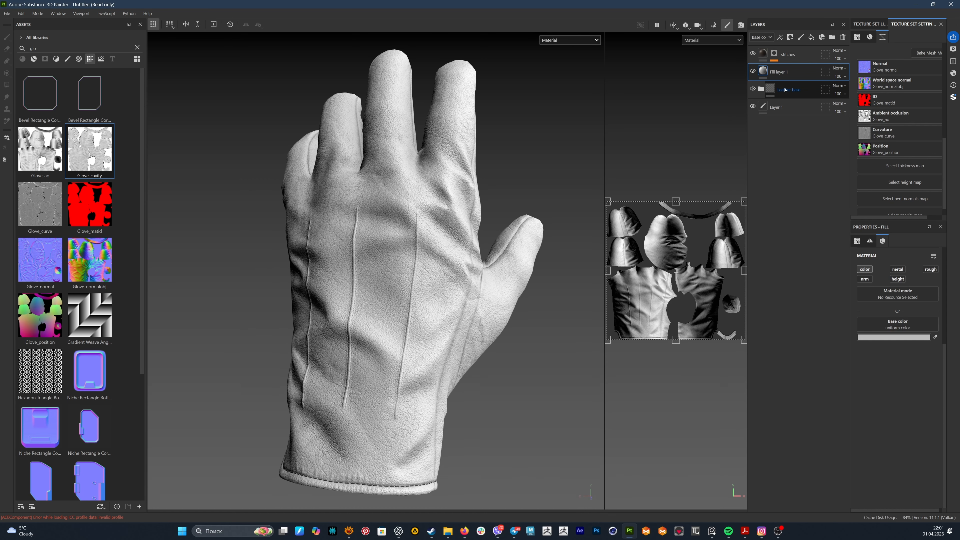
left_click(930, 269)
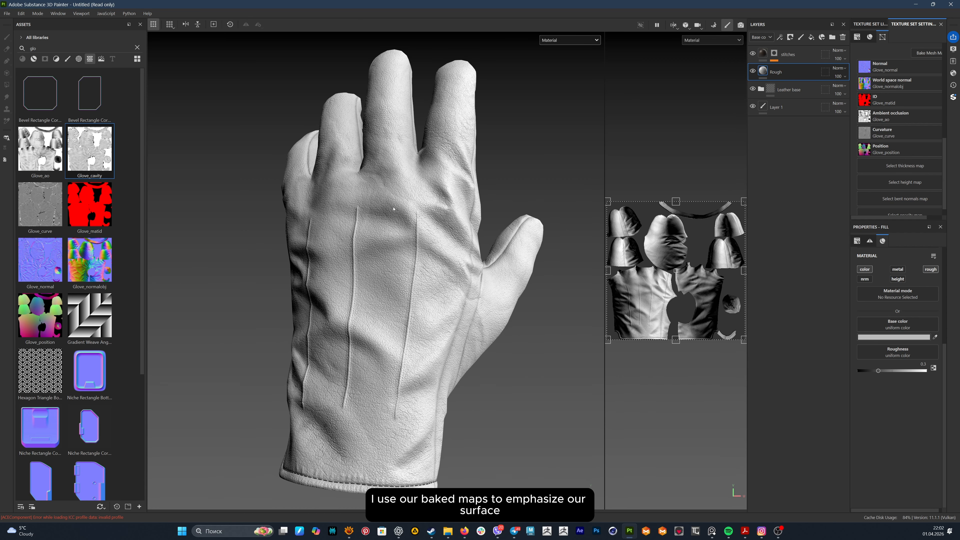
left_click_drag(87, 171, 897, 352)
scroll(369, 372, "up", 2)
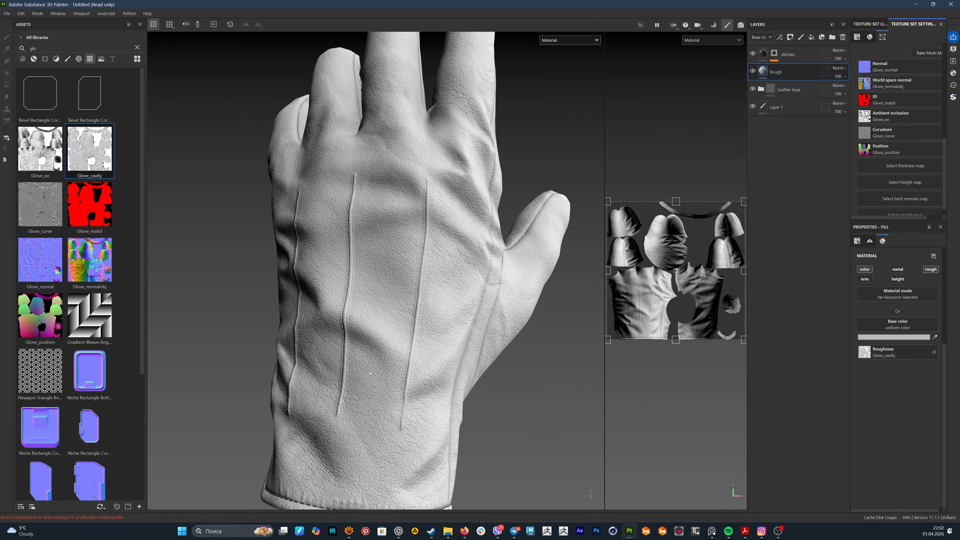
left_click(870, 269)
- Compare the glove with the Rough layer hidden and shown, and examine the leather grain up close
left_click(752, 71)
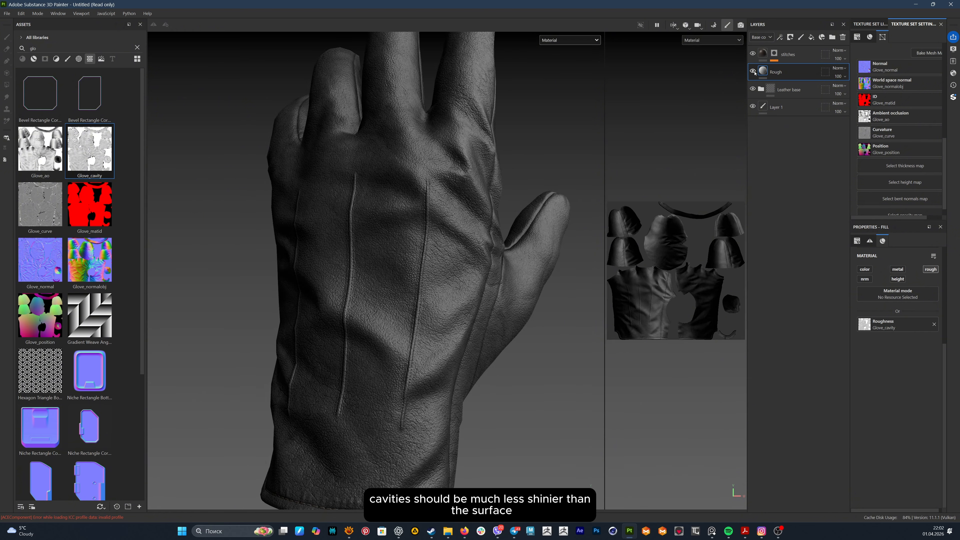
left_click(752, 71)
scroll(446, 272, "up", 3)
left_click_drag(446, 272, 476, 197, "alt")
- Add an Invert filter to the Rough layer so its cavity roughness is flipped
right_click(763, 72)
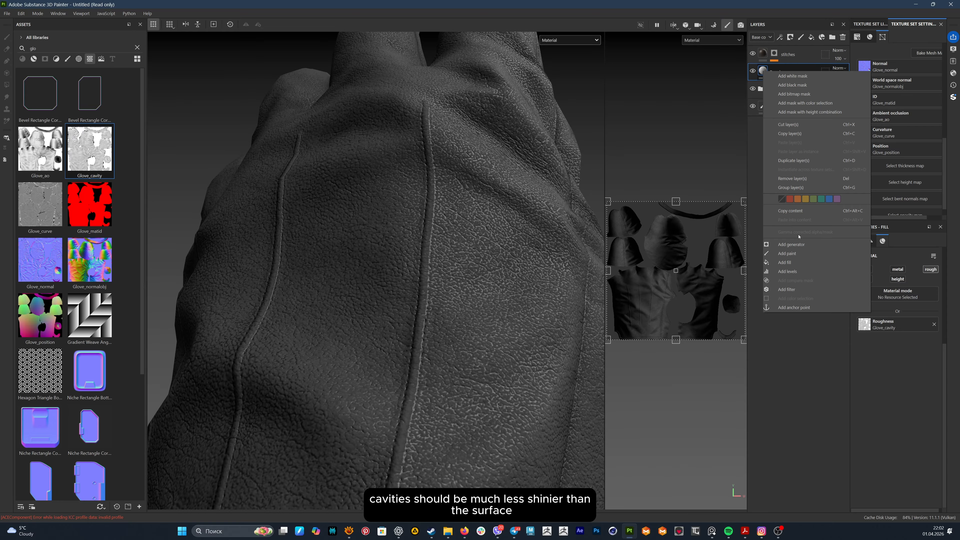
left_click(812, 290)
left_click(904, 266)
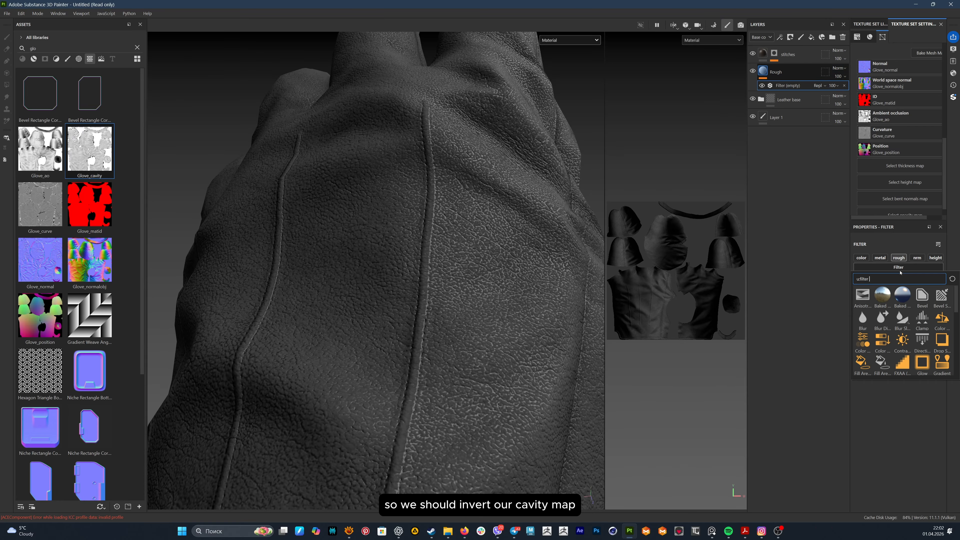
left_click(902, 297)
right_click_drag(416, 320, 394, 263, "alt")
left_click_drag(394, 263, 446, 298, "alt")
- Add Levels to the Rough layer's Roughness channel with input midtone 0.401 and an output range of 0.313 to 0.872
right_click(760, 88)
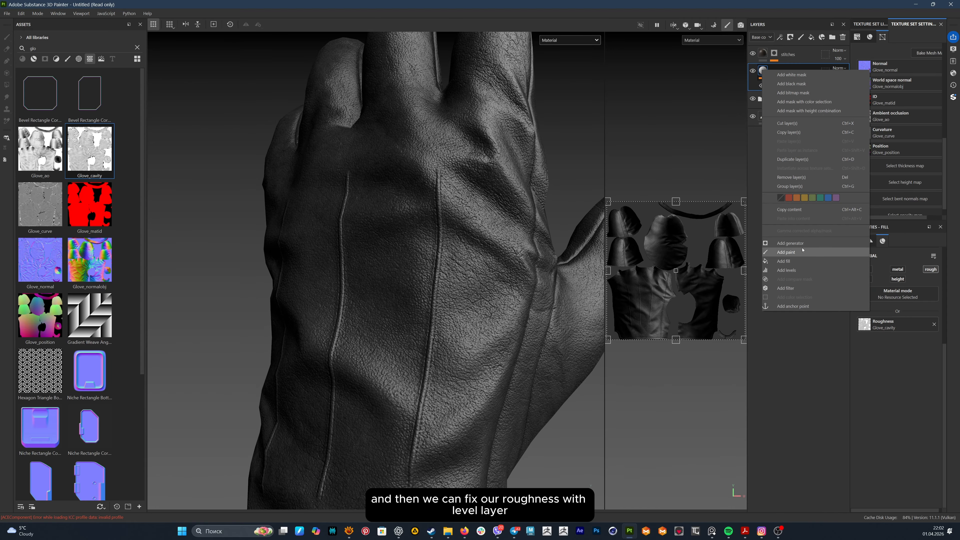
left_click(853, 263)
left_click(899, 279)
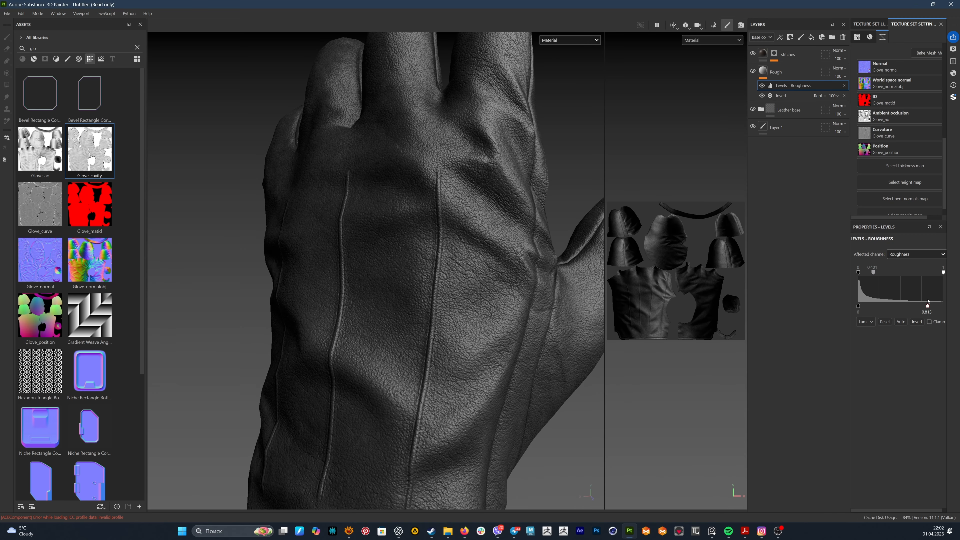
left_click_drag(858, 306, 884, 305)
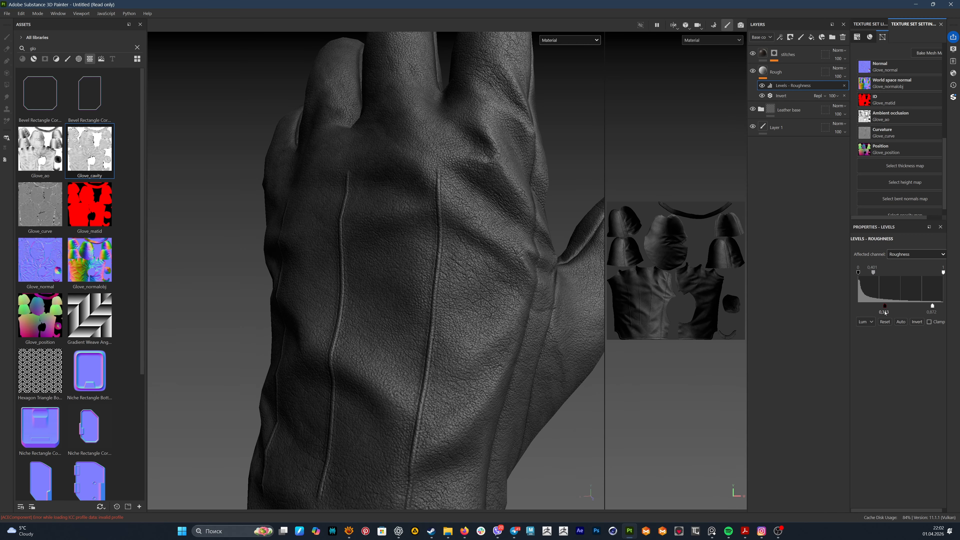
- Display only the roughness channel on the back of the glove and compare it with the Rough layer hidden and shown
key("f")
left_click_drag(372, 224, 393, 239, "alt")
right_click_drag(393, 238, 424, 253, "shift")
left_click_drag(425, 252, 503, 299, "alt")
key("c")
left_click(752, 71)
left_click(752, 71)
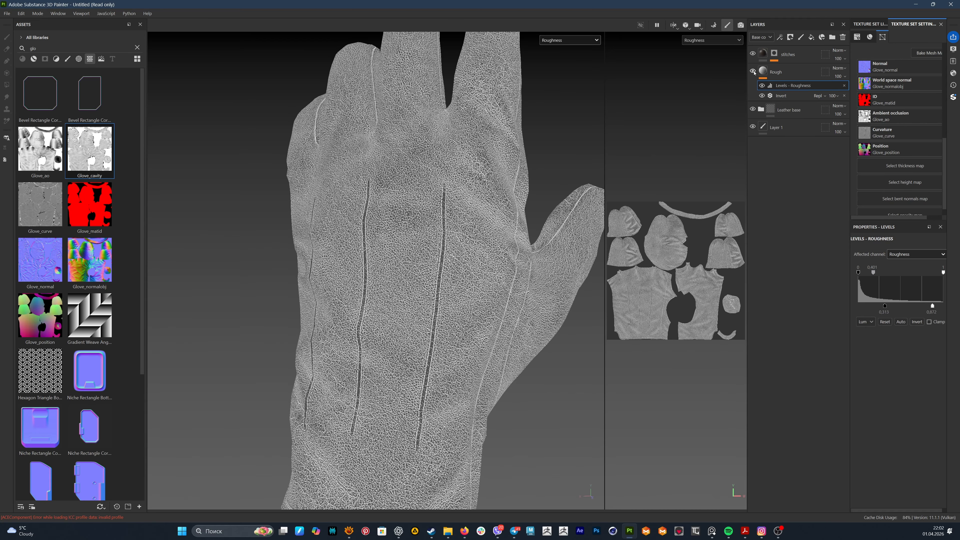
- Try Multiply and other blending modes for the Rough layer's roughness, keep Normal and set its opacity to 51
left_click(760, 62)
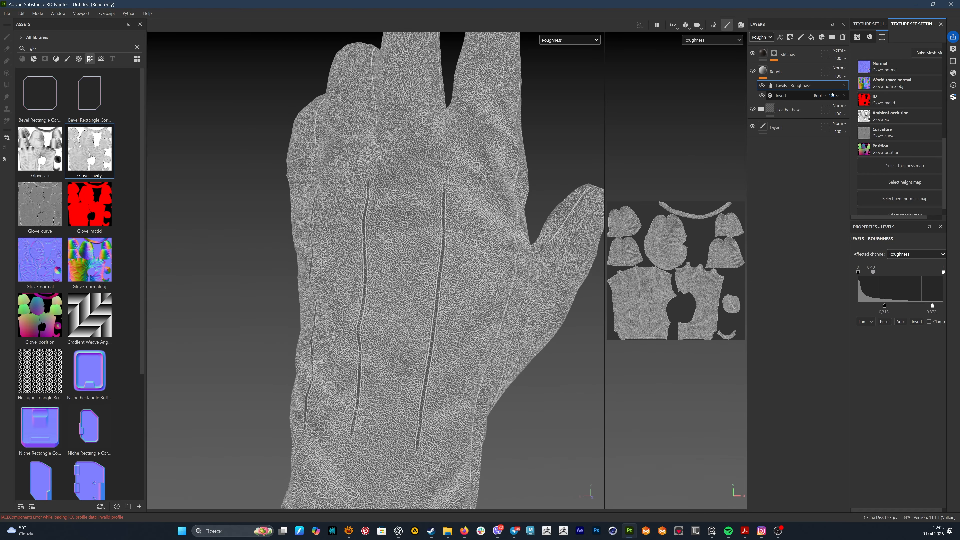
left_click(838, 68)
left_click(840, 108)
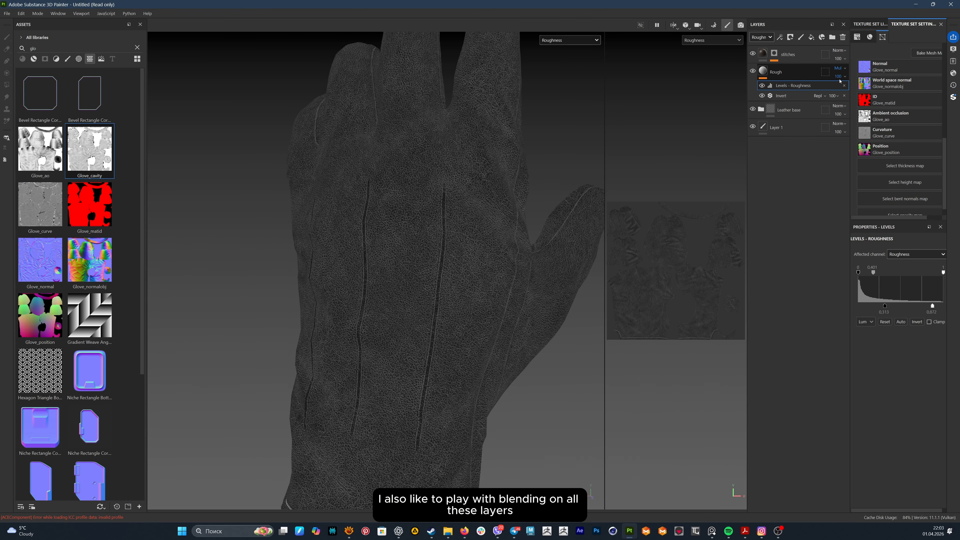
left_click(838, 68)
left_click(844, 83)
scroll(839, 70, "down", 5)
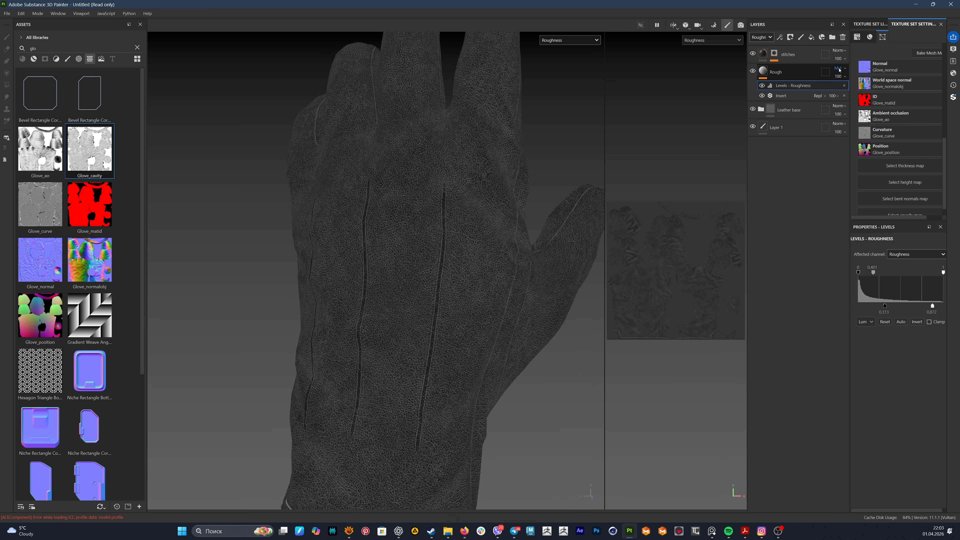
scroll(840, 70, "down", 2)
scroll(839, 70, "up", 1)
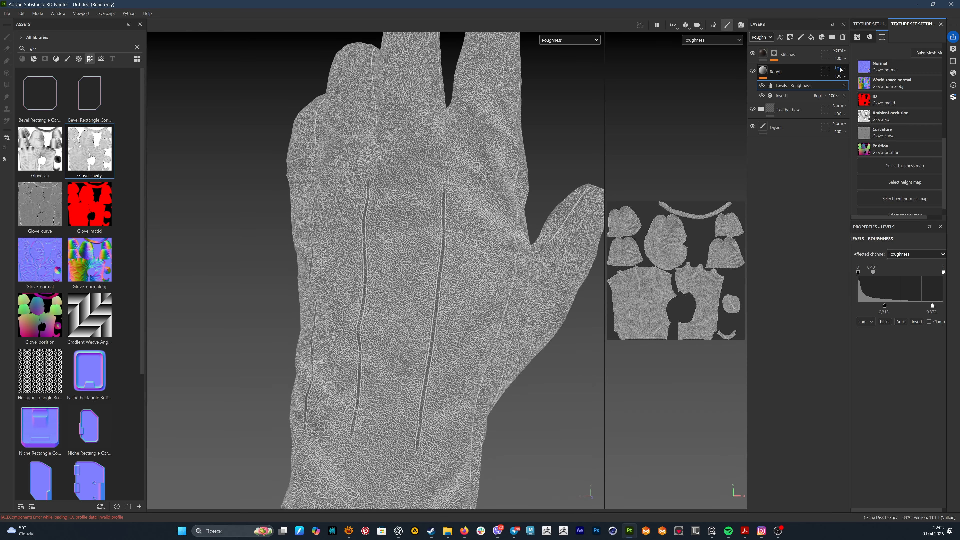
left_click(839, 69)
left_click(840, 75)
left_click(843, 77)
mouse_move(865, 91)
left_mouse_down()
mouse_move(834, 90)
mouse_move(865, 91)
mouse_move(850, 91)
left_mouse_up()
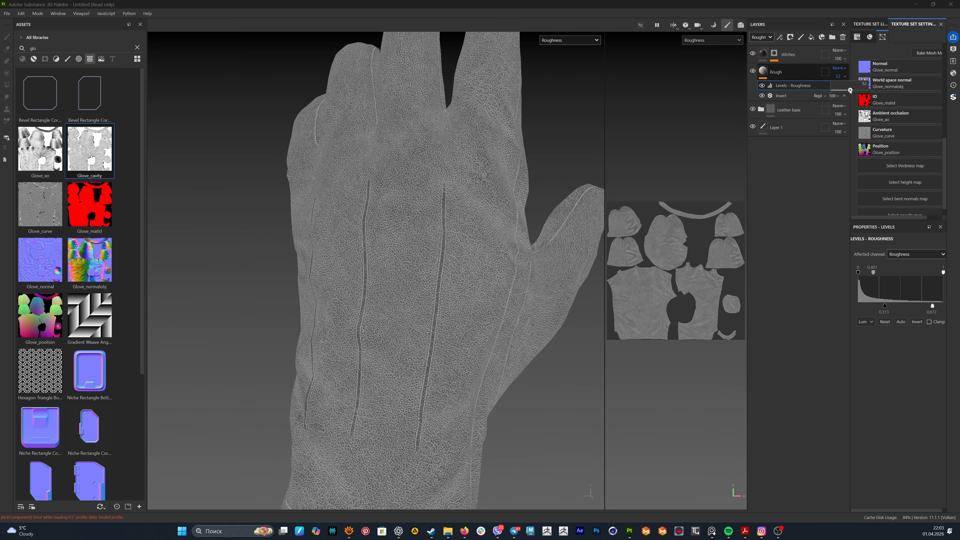
- Switch back to the Material view and examine the adjusted roughness around the whole glove, including the palm
left_click(569, 40)
left_click(555, 47)
left_click_drag(485, 174, 446, 172, "alt")
middle_click_drag(446, 172, 420, 232, "alt")
right_click_drag(419, 231, 466, 241, "alt")
middle_click_drag(465, 241, 440, 221, "alt")
right_click_drag(440, 221, 501, 217, "shift")
left_click_drag(501, 216, 583, 231, "alt")
middle_click_drag(583, 231, 440, 197, "alt")
right_click_drag(441, 197, 431, 239, "shift")
left_click_drag(430, 239, 437, 241, "alt")
right_click_drag(437, 242, 413, 218, "alt")
middle_click_drag(414, 218, 407, 289, "alt")
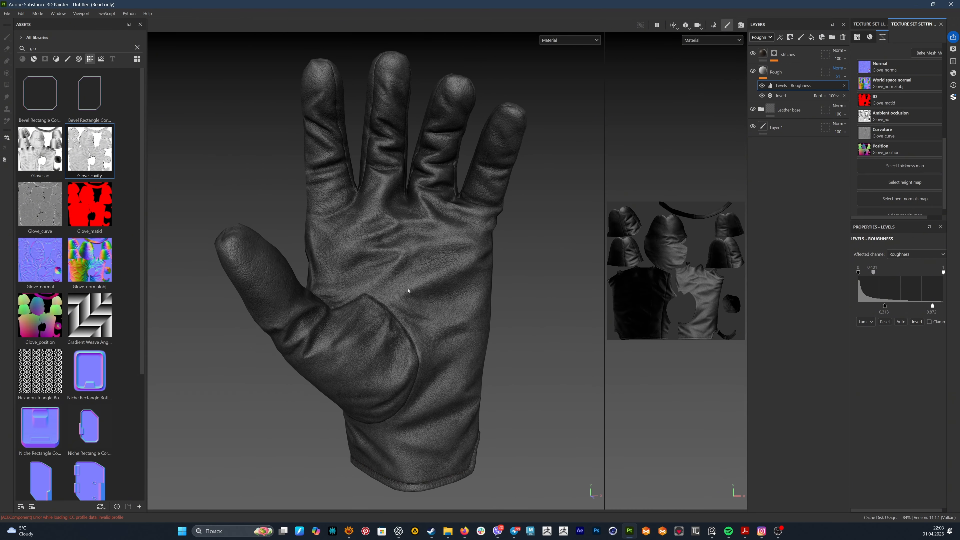
left_click_drag(407, 290, 443, 255, "alt")
middle_click_drag(441, 223, 433, 243, "alt")
left_click_drag(434, 244, 411, 226, "alt")
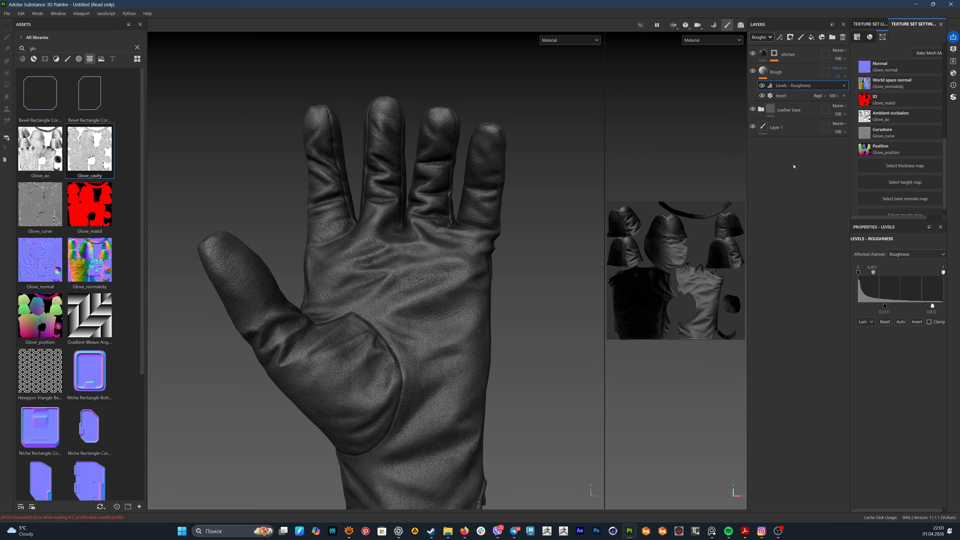
- Add a fill layer named Rough_curve above the Rough layer
left_click(805, 77)
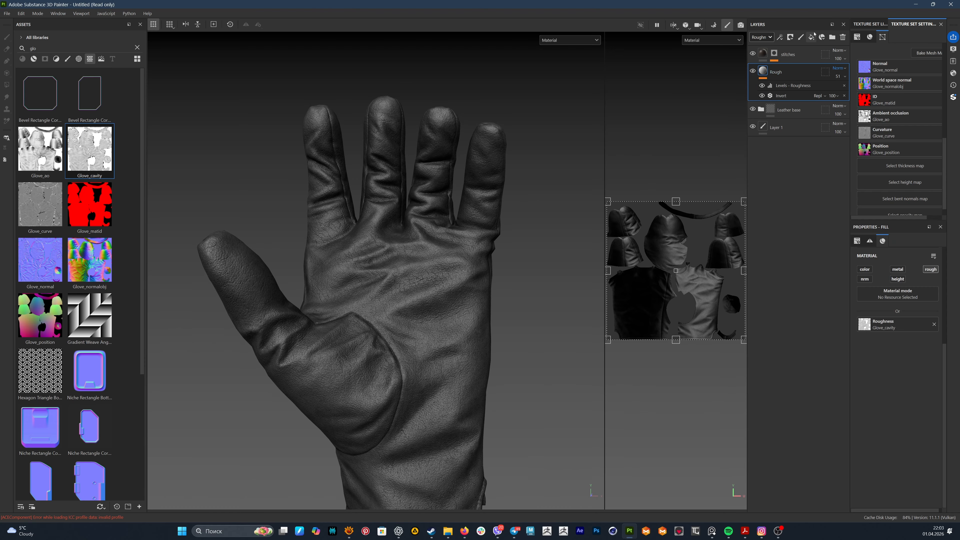
left_click(811, 37)
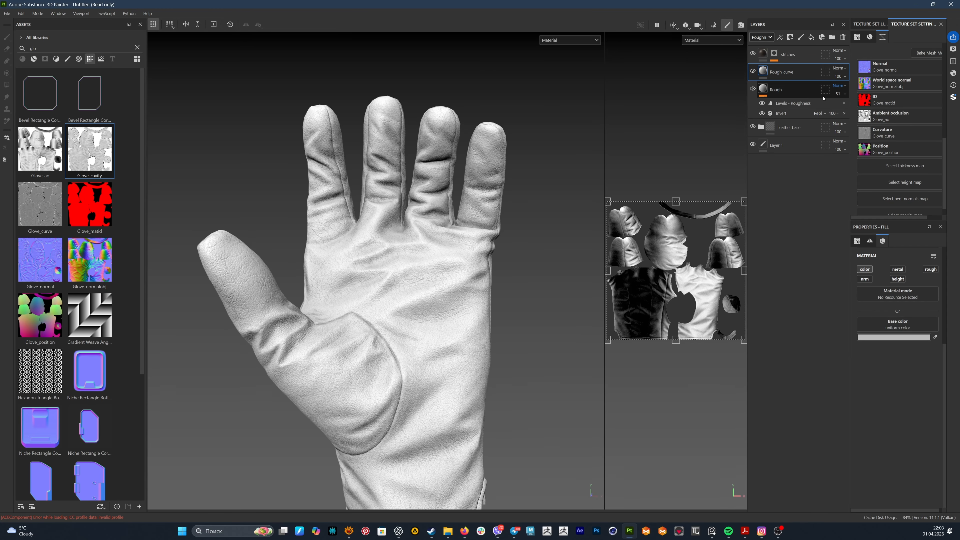
right_click(777, 74)
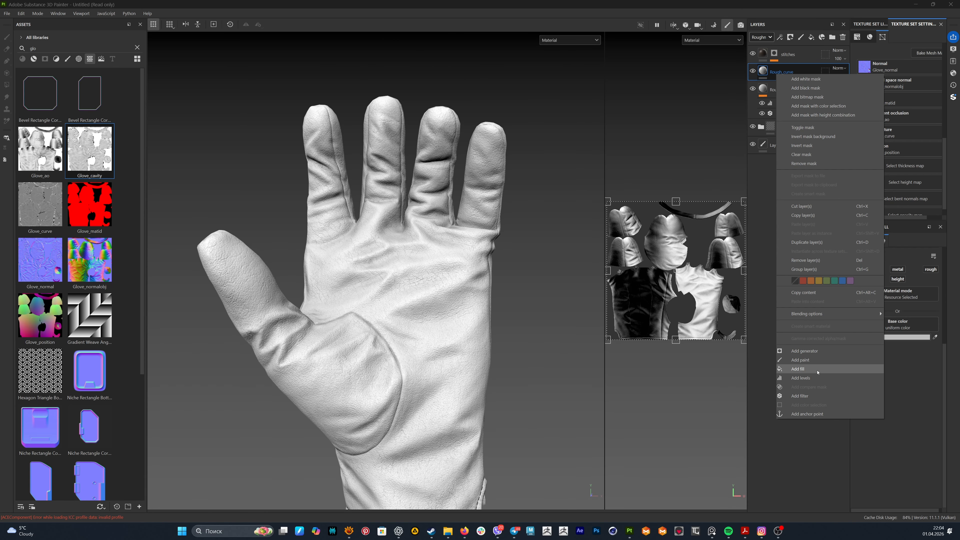
left_click(817, 373)
key("ctrl+z")
- Give the Rough_curve layer a black mask and show the unfiltered list of smart masks in the asset library
right_click(775, 73)
left_click(791, 88)
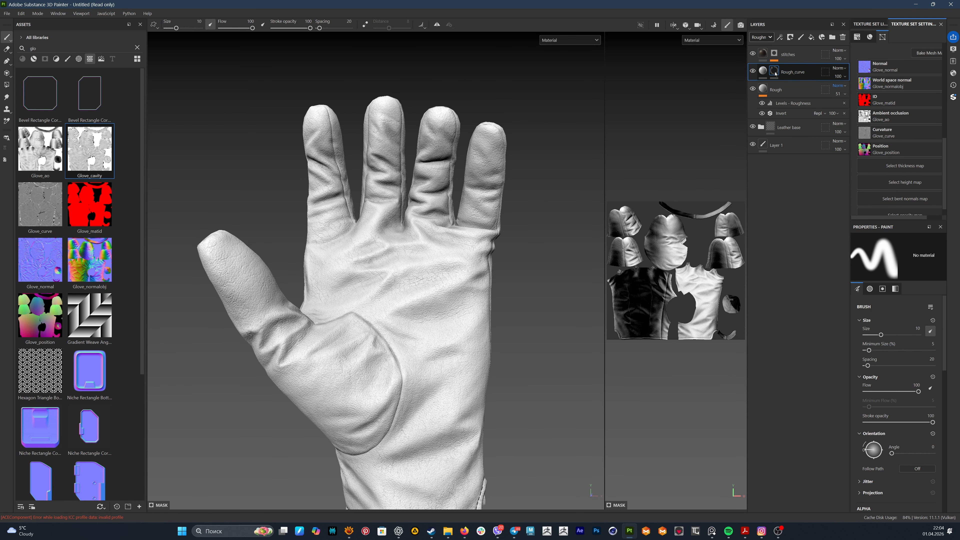
left_click(137, 48)
left_click(44, 59)
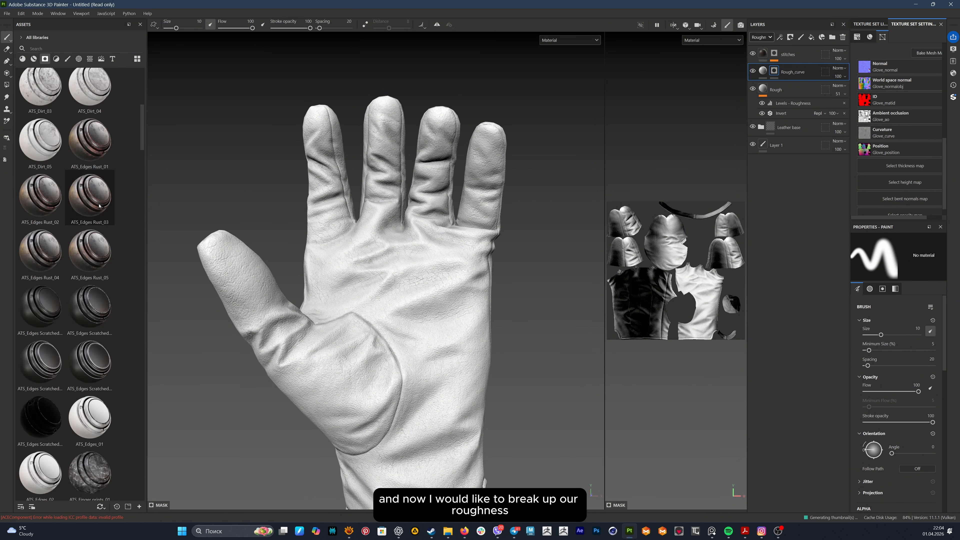
- Apply the Dirt Dry smart mask to the Rough_curve layer and clear its Position Gradient input map
scroll(109, 291, "down", 3)
scroll(109, 292, "down", 10)
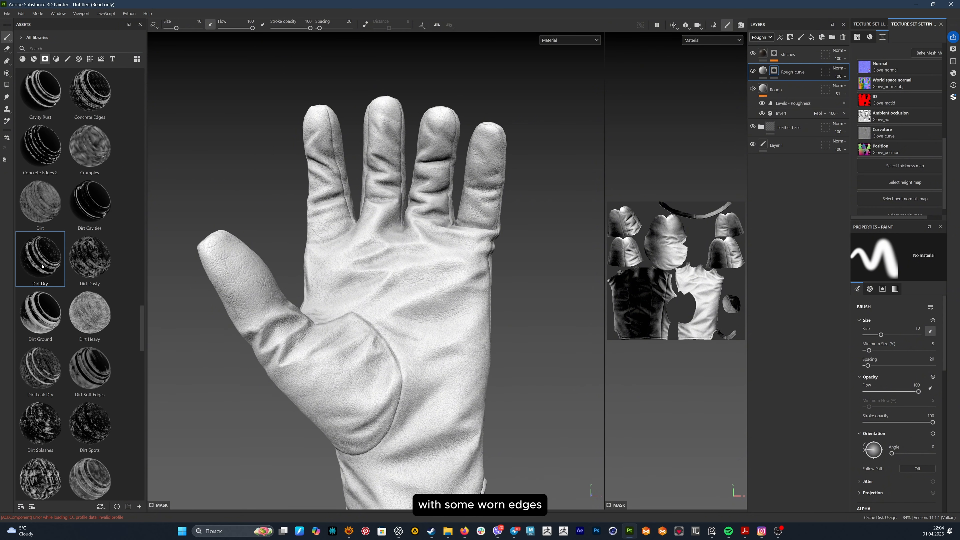
left_click_drag(43, 268, 780, 71)
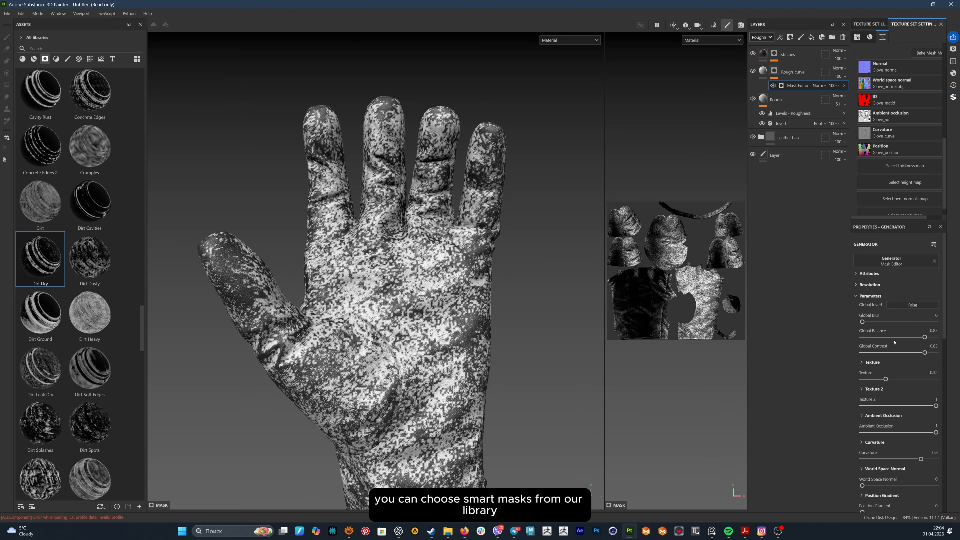
scroll(893, 342, "down", 10)
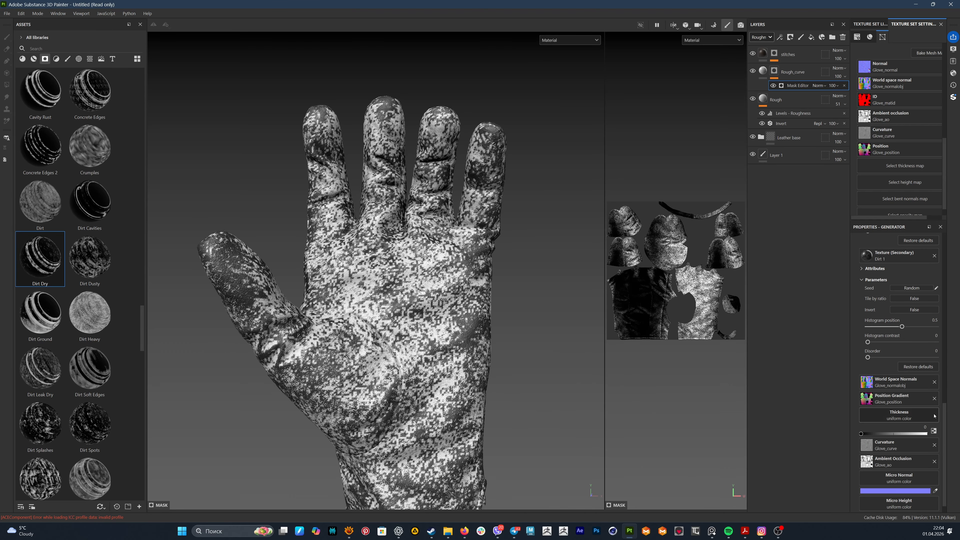
left_click(934, 399)
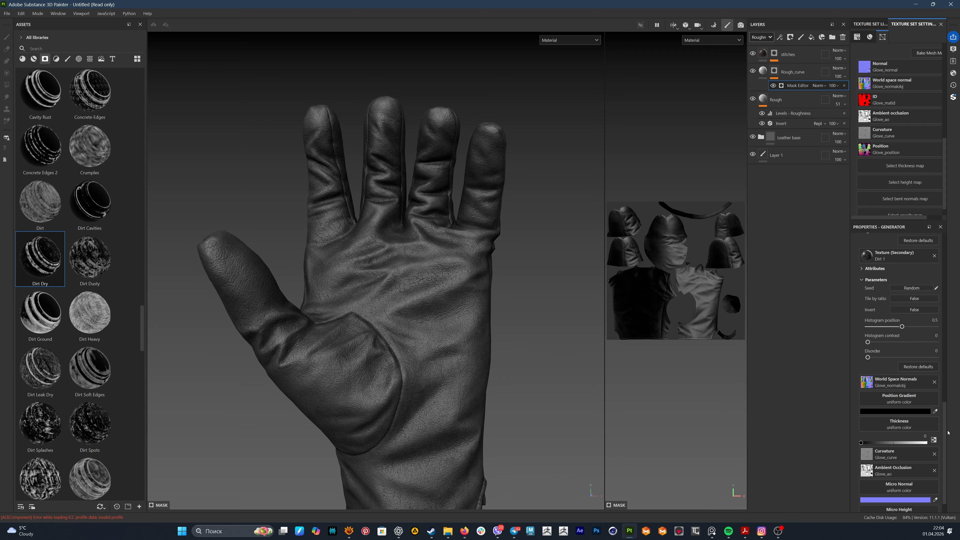
- Display the Roughness channel on the glove and remove the Dirt Dry Mask Editor from the Rough_curve mask
left_click(570, 39)
left_click(567, 81)
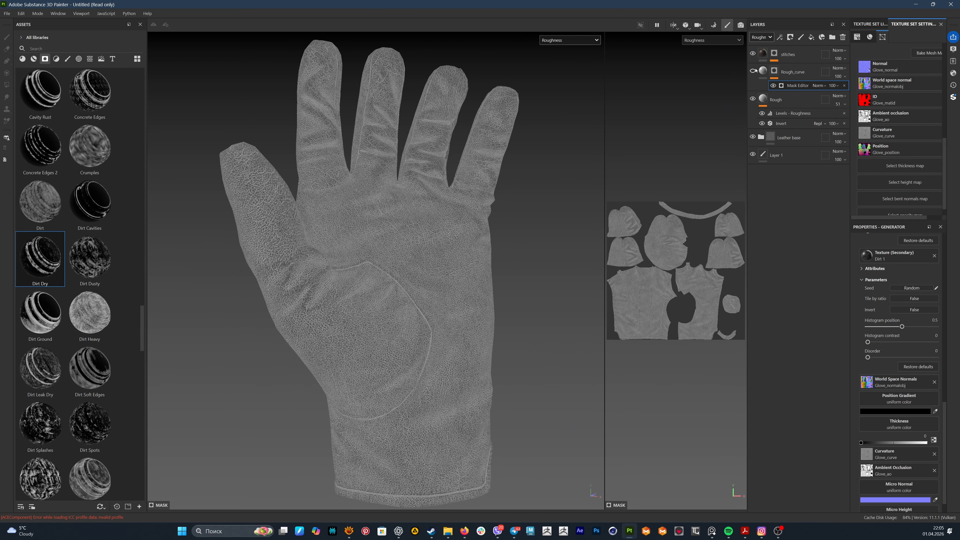
left_click(788, 72)
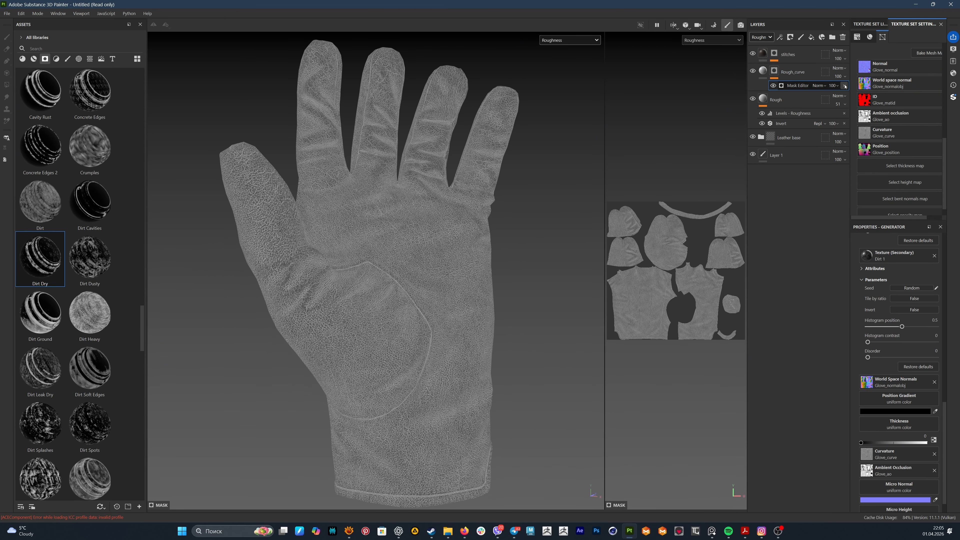
right_click(780, 73)
- Apply the Dust Plastic smart mask to the Rough_curve layer and lower the fill's roughness value
scroll(48, 422, "down", 3)
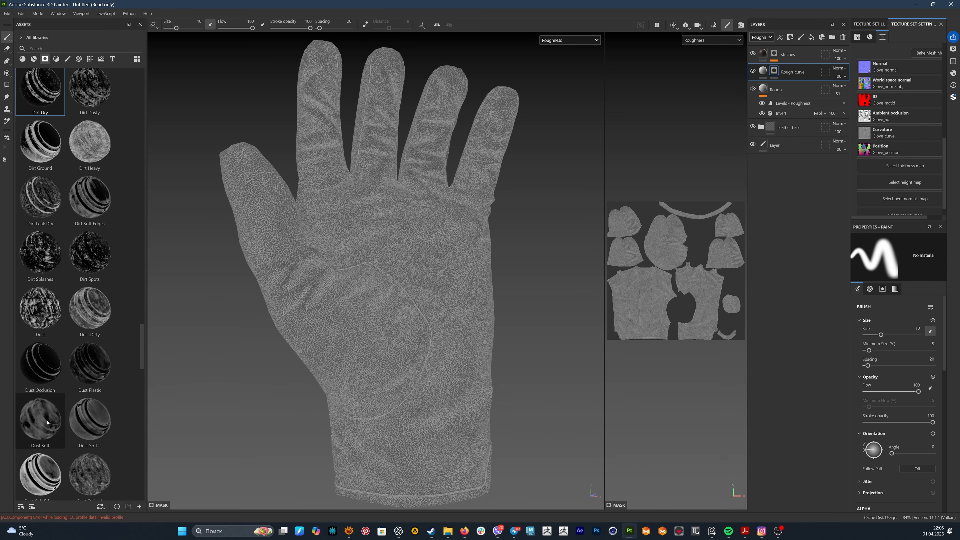
left_click_drag(91, 355, 774, 71)
key("ctrl+z")
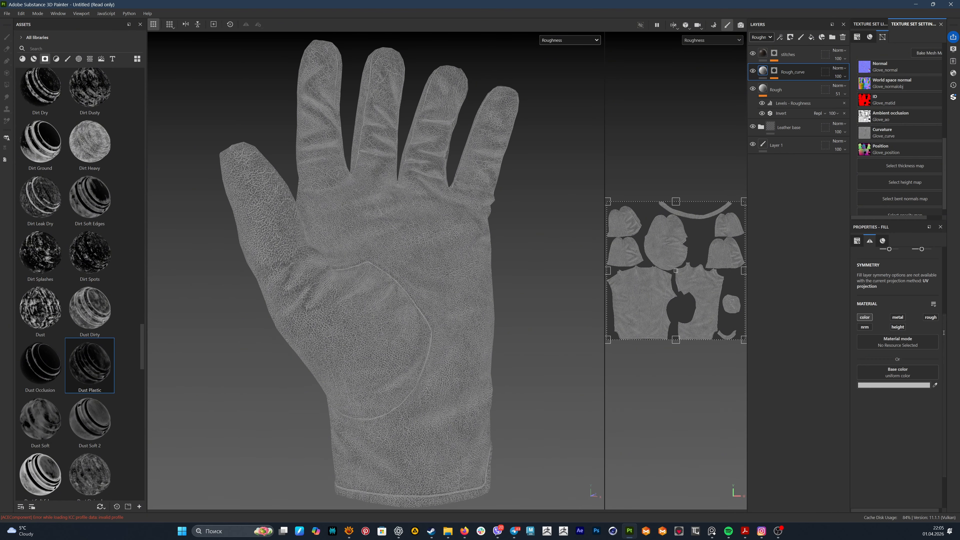
left_click_drag(878, 391, 859, 392)
left_click_drag(544, 261, 412, 261, "alt")
- In the Rough_curve Mask Editor, clear the missing Thickness map and set the Curvature Opacity to 0.68
left_click(774, 71)
left_click(797, 86)
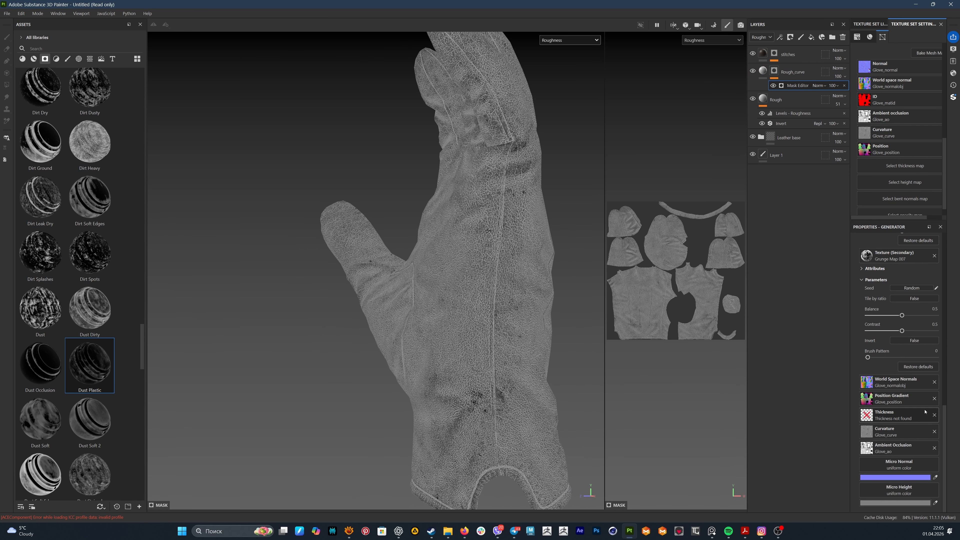
left_click(934, 414)
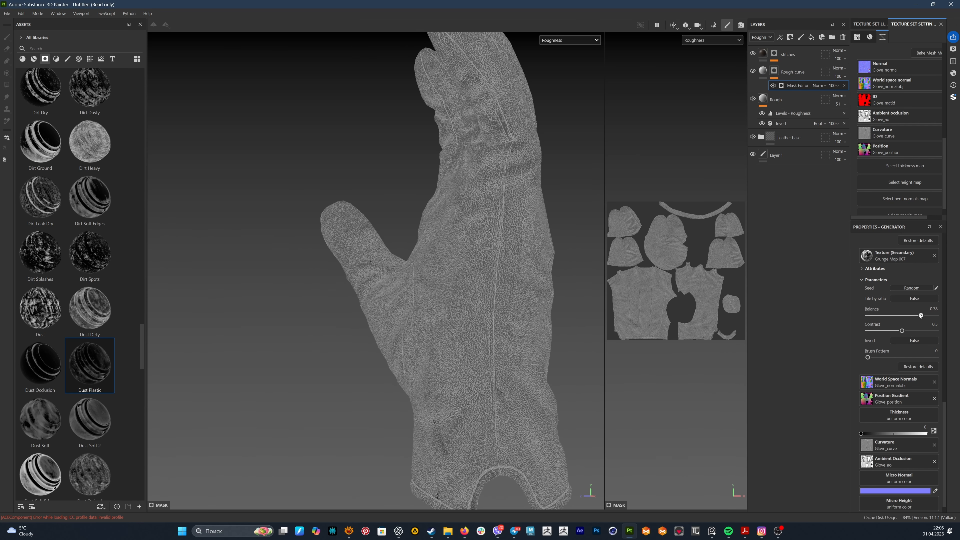
scroll(916, 408, "up", 5)
scroll(916, 409, "up", 3)
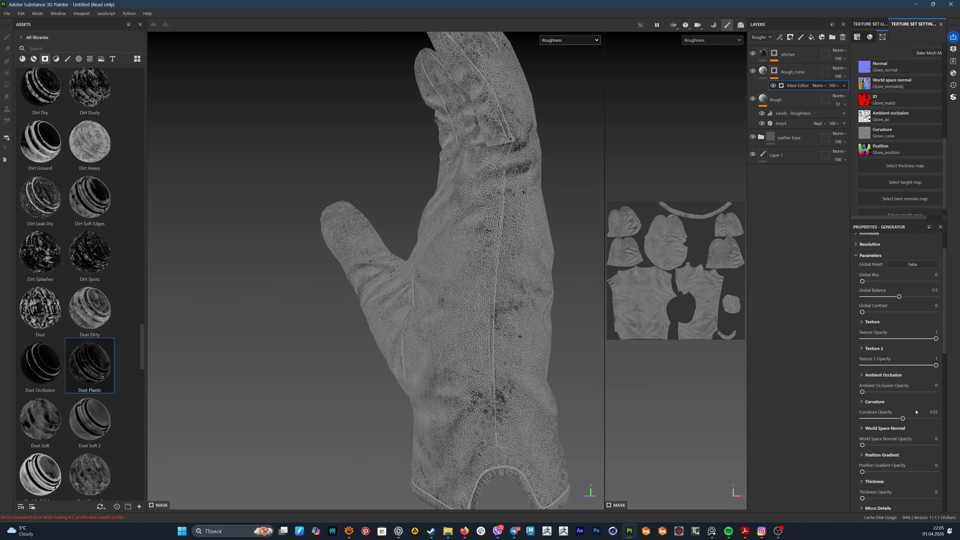
left_click_drag(936, 419, 912, 418)
- Set the Mask Editor's curvature detail to Big 0.67 and Huge 0.08, checking the worn edges on the palm
left_click(865, 404)
scroll(854, 435, "down", 2)
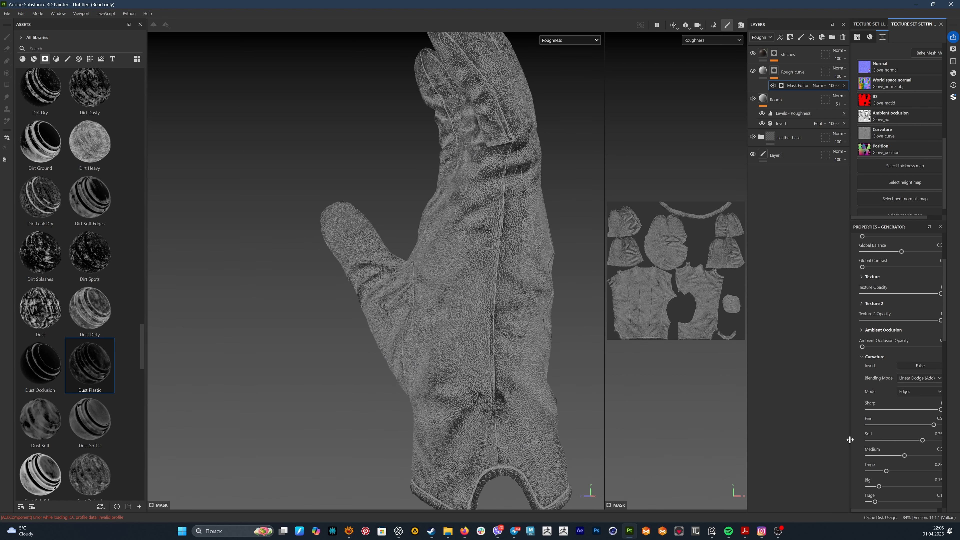
left_click_drag(742, 432, 705, 432)
left_click_drag(829, 434, 792, 431)
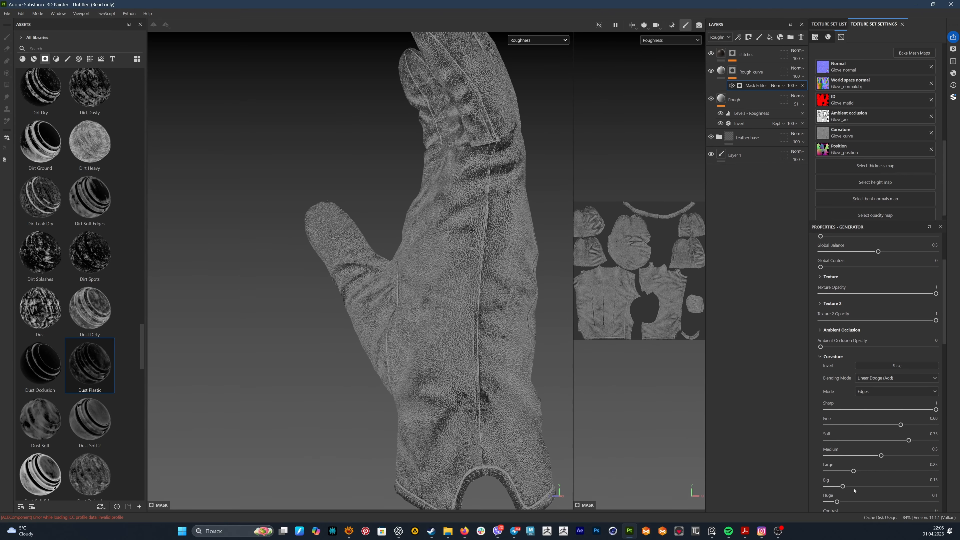
mouse_move(842, 486)
left_mouse_down()
mouse_move(922, 487)
mouse_move(880, 487)
mouse_move(896, 503)
mouse_move(834, 502)
left_mouse_up()
left_click_drag(370, 265, 441, 221, "alt")
scroll(873, 414, "down", 1)
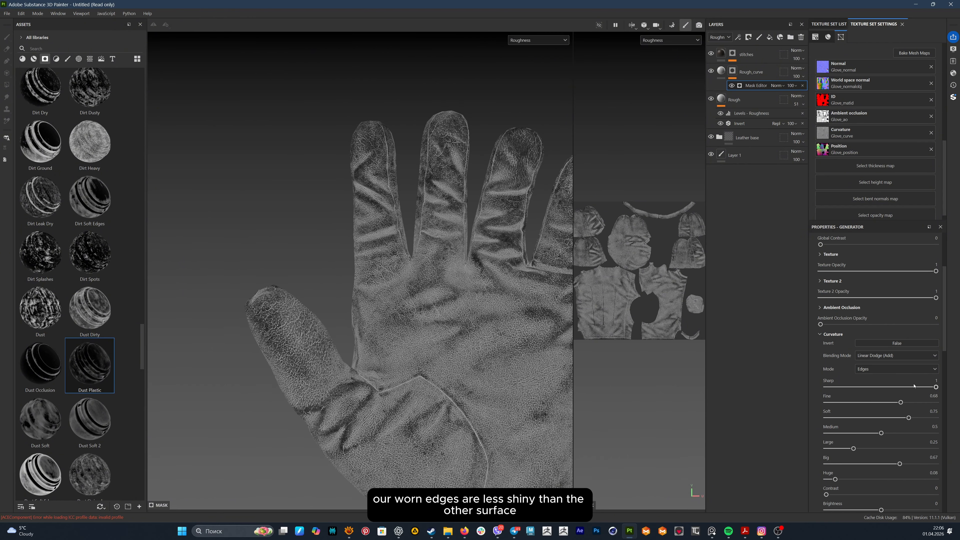
left_click(820, 334)
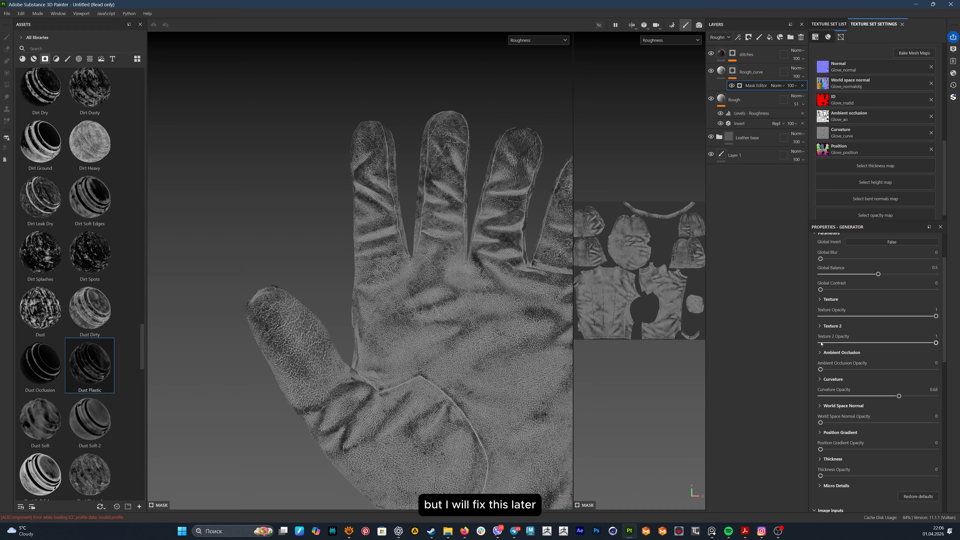
- Set the mask's Ambient Occlusion Opacity to 0.09 with Balance 0.58, and reduce Texture 2 Opacity to 0.1
left_click(825, 370)
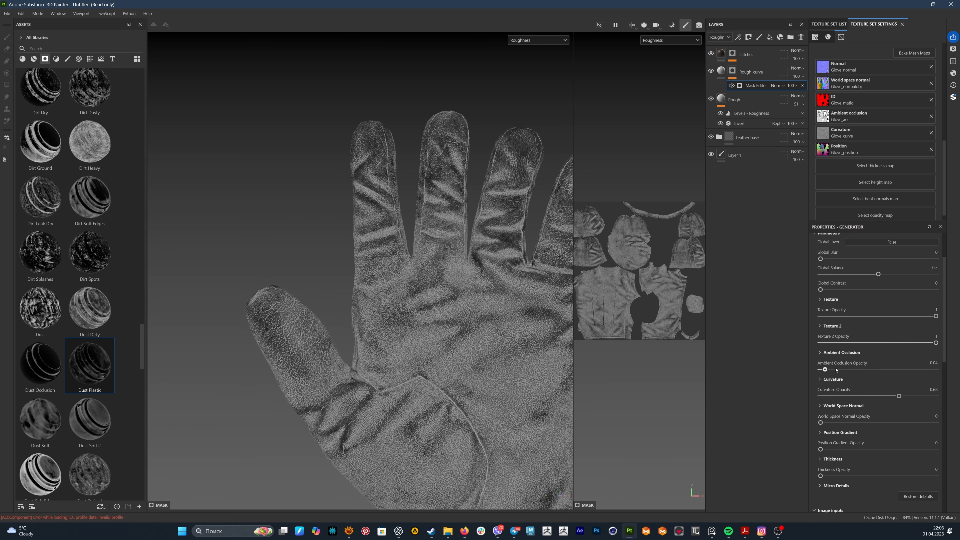
left_click(824, 352)
mouse_move(870, 408)
left_mouse_down()
mouse_move(918, 411)
mouse_move(889, 408)
left_mouse_up()
scroll(848, 366, "up", 1)
left_click(822, 365)
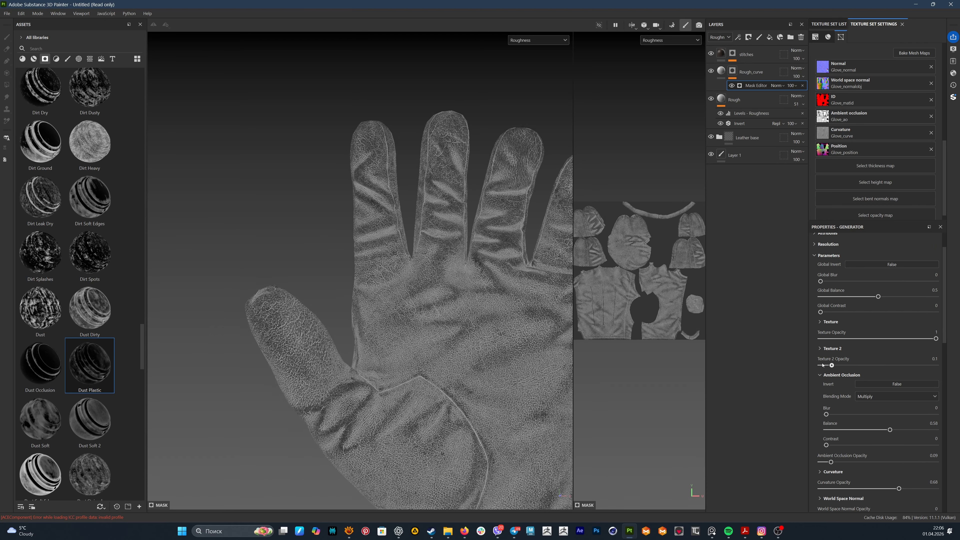
- Set the Rough_curve mask's Texture Opacity to 0.55, Texture 2 Opacity to 0.63 and Global Balance to 0.45, checking the palm in Material view
mouse_move(936, 366)
left_mouse_down()
mouse_move(841, 365)
mouse_move(820, 341)
mouse_move(891, 345)
mouse_move(851, 344)
mouse_move(911, 319)
mouse_move(831, 319)
mouse_move(930, 330)
mouse_move(869, 328)
left_mouse_up()
scroll(851, 343, "up", 2)
left_click(537, 39)
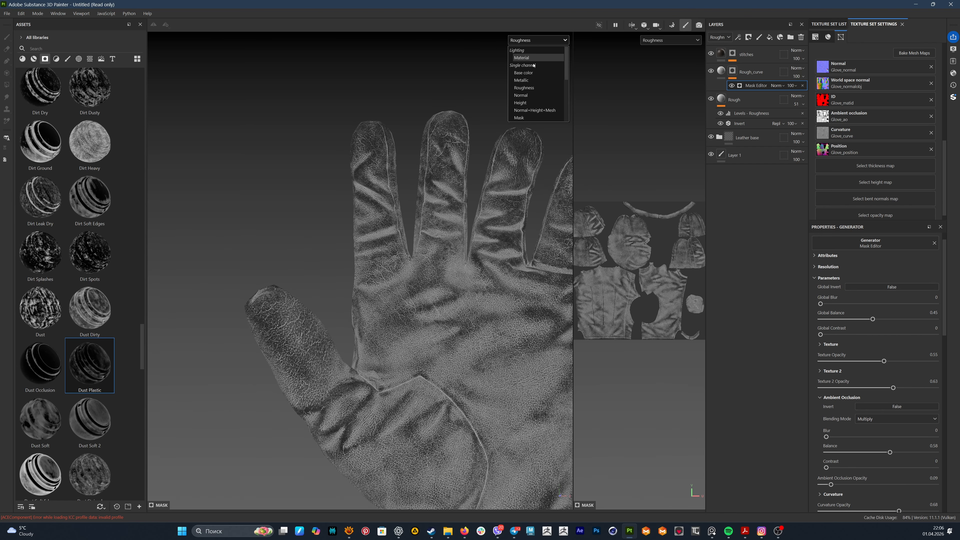
left_click(521, 47)
left_click_drag(450, 196, 457, 264, "alt")
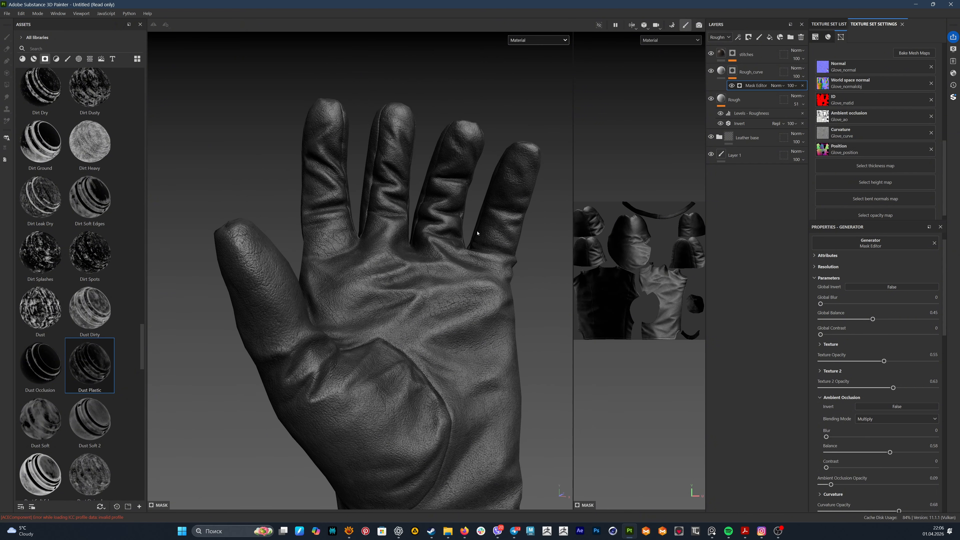
- Set the Rough_curve fill's roughness to 0.7674 and check the glove across the single channels and in Material view
left_click(751, 71)
left_click_drag(891, 391, 911, 391)
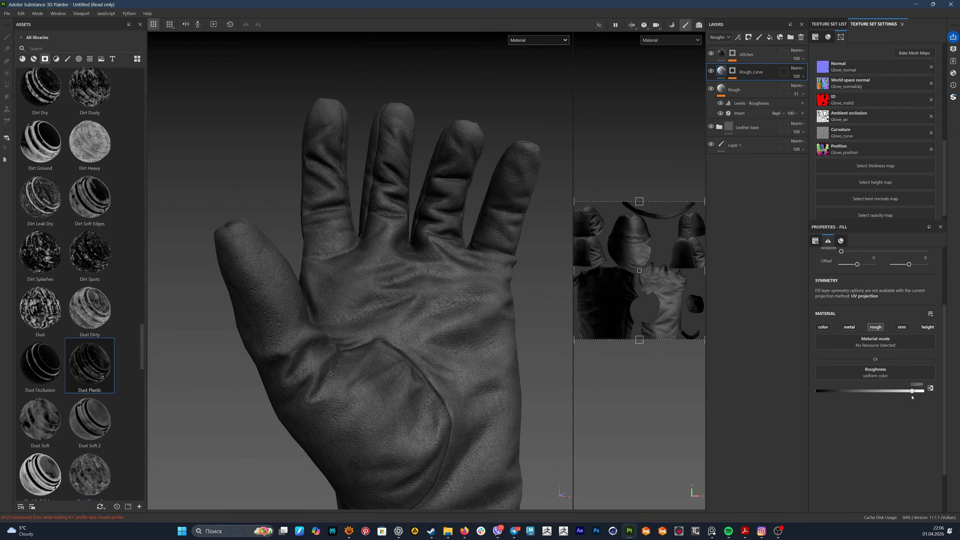
left_click_drag(473, 321, 469, 358, "alt")
key("c")
key("c")
key("c")
key("c")
key("c")
left_click(542, 41)
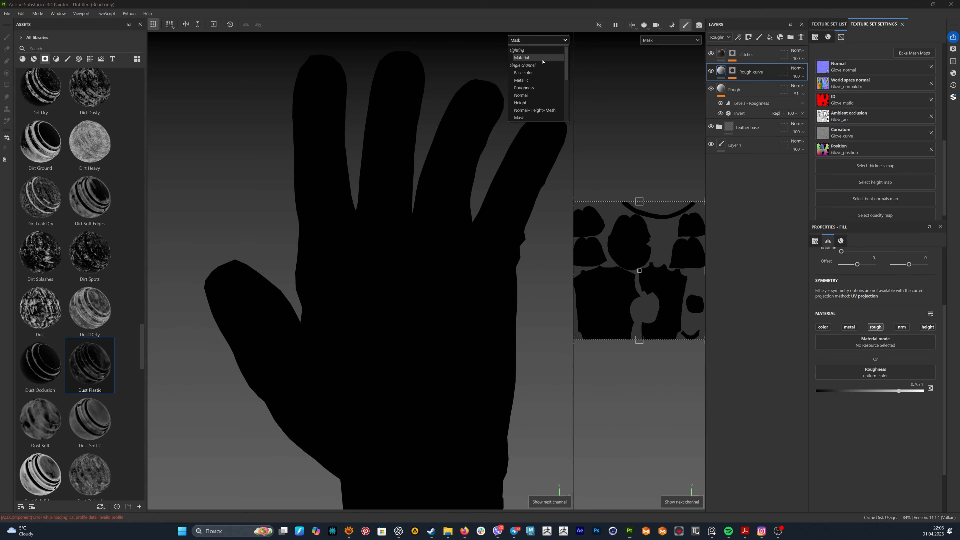
left_click(542, 59)
left_click_drag(480, 249, 497, 388, "alt")
- Enable the color channel on the Rough_curve fill and set its base color to the dark warm tone 110F0E
left_click(822, 327)
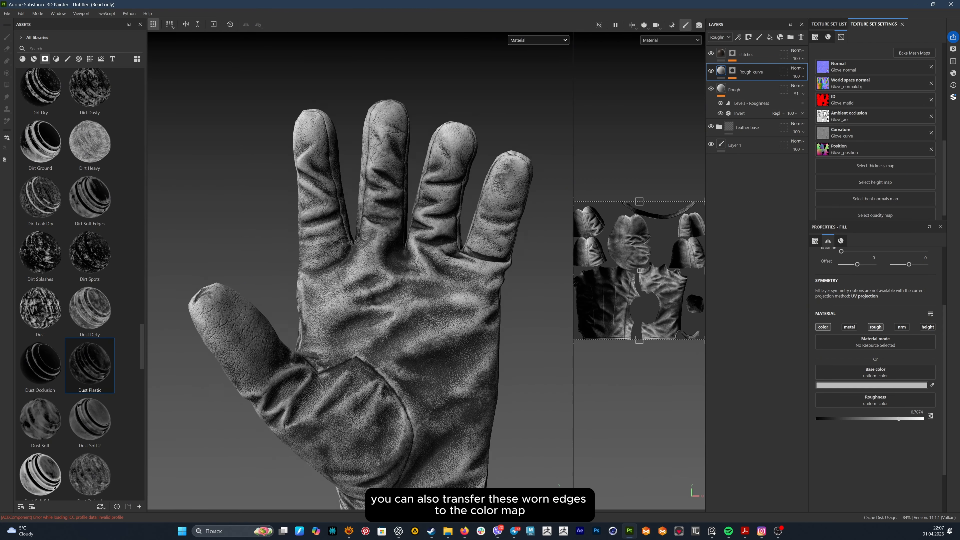
key("c")
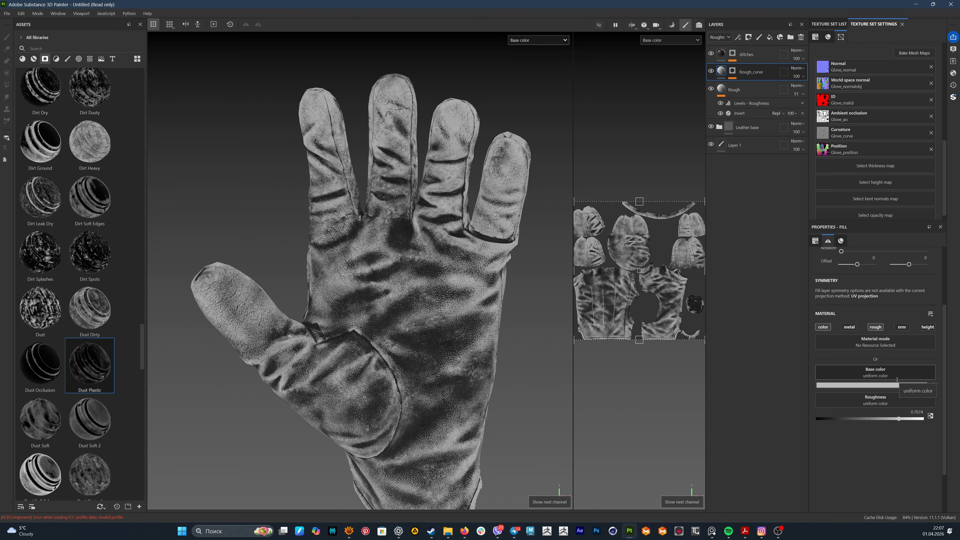
left_click(886, 385)
left_click_drag(808, 373, 766, 373)
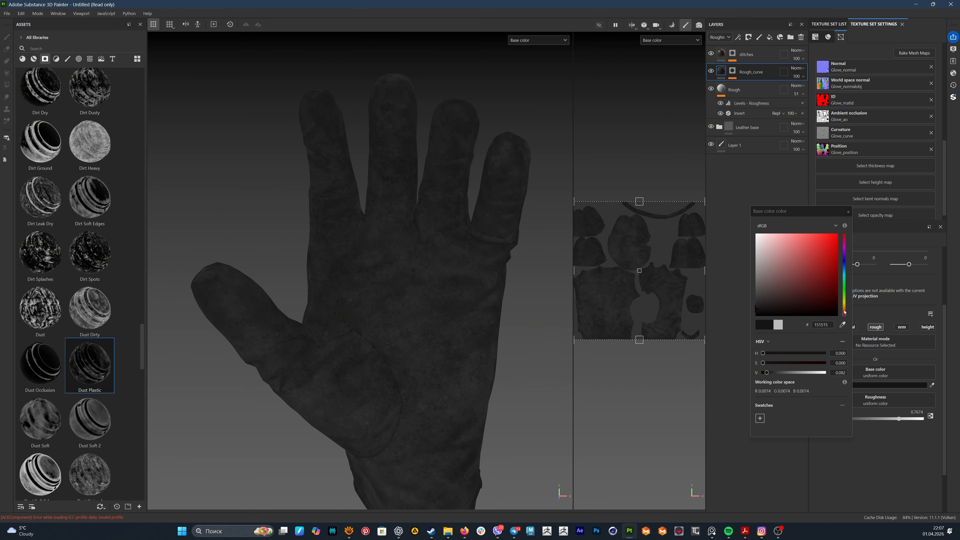
left_click_drag(844, 312, 844, 310)
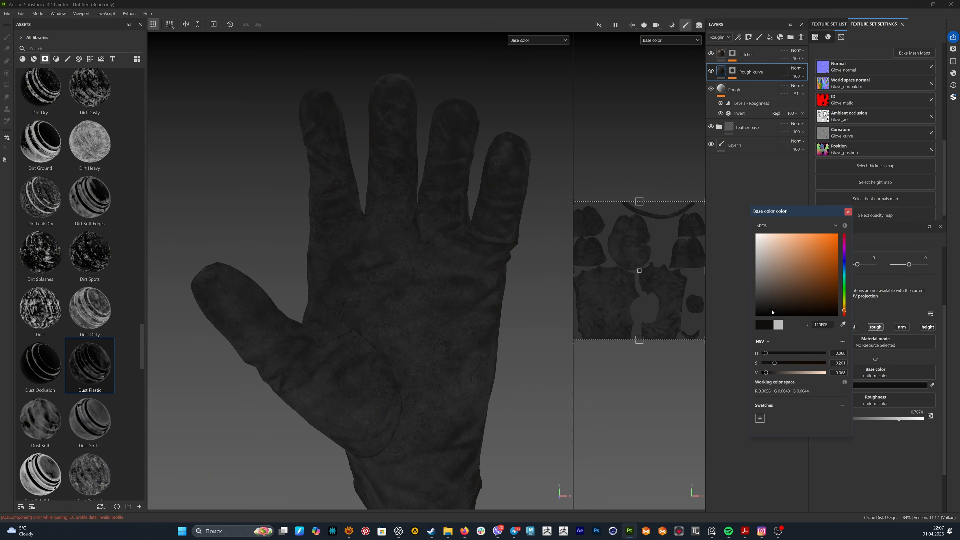
- Lighten the Rough_curve base color to 2A2521 while judging the worn leather near the thumb seam in Material view
left_click(538, 40)
left_click(525, 57)
scroll(489, 216, "down", 2)
left_click_drag(489, 216, 465, 321, "alt")
right_click_drag(466, 321, 385, 381, "alt")
middle_click_drag(385, 382, 445, 285, "alt")
left_click_drag(446, 285, 438, 305, "alt")
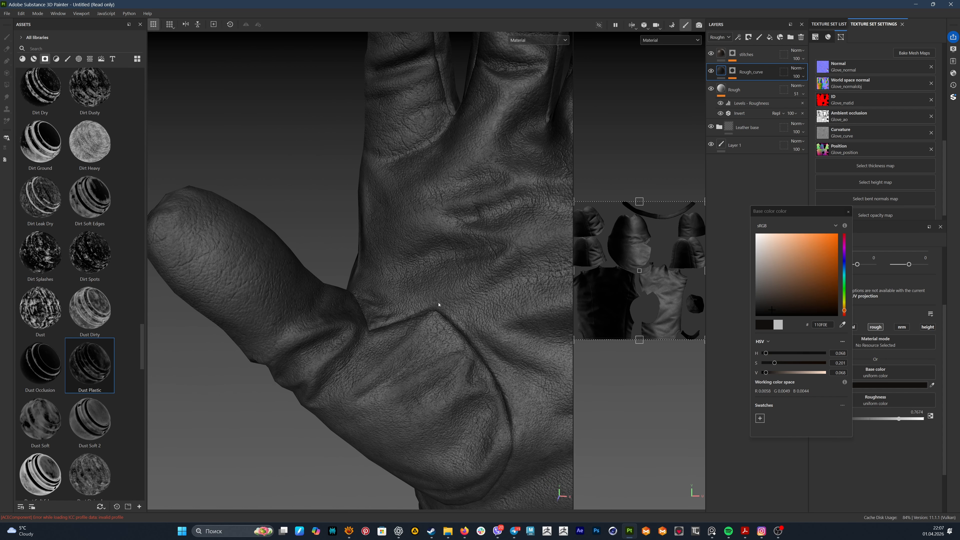
left_click(774, 373)
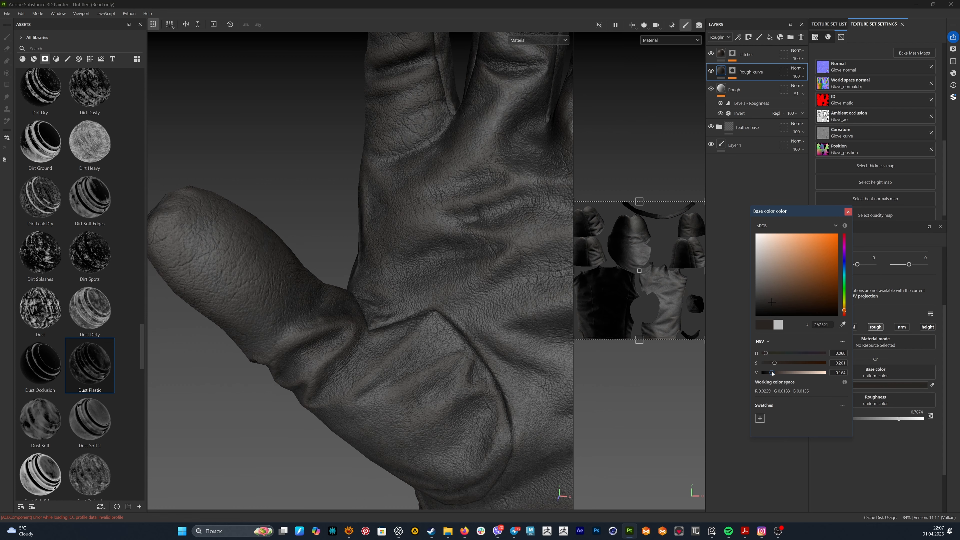
left_click(848, 212)
- Set the base color of the Base layer in the Leather base folder to 181818 and check the glove's Base color channel
left_click(719, 127)
left_click(752, 288)
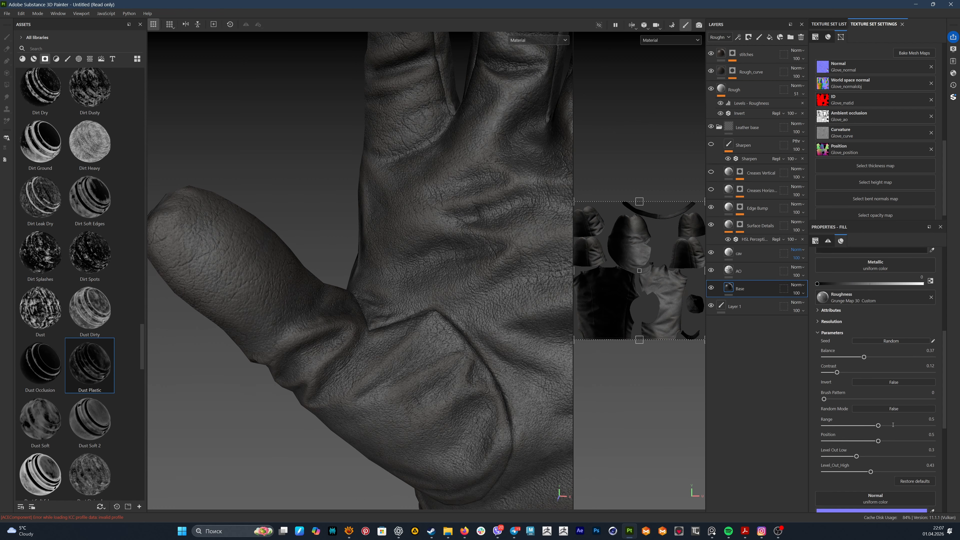
scroll(867, 279, "down", 2)
left_click(867, 273)
left_click(767, 372)
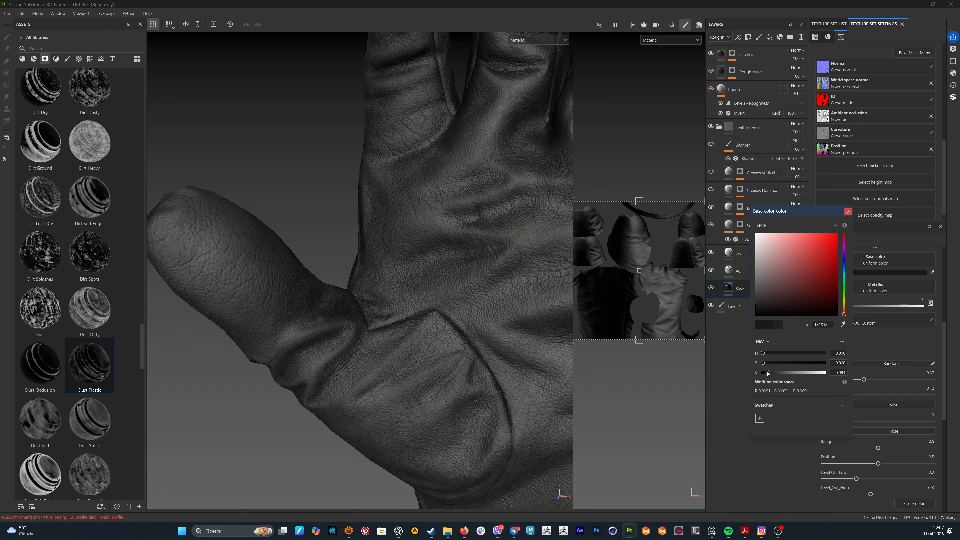
left_click(848, 214)
scroll(512, 255, "down", 5)
middle_click_drag(512, 255, 425, 307, "alt")
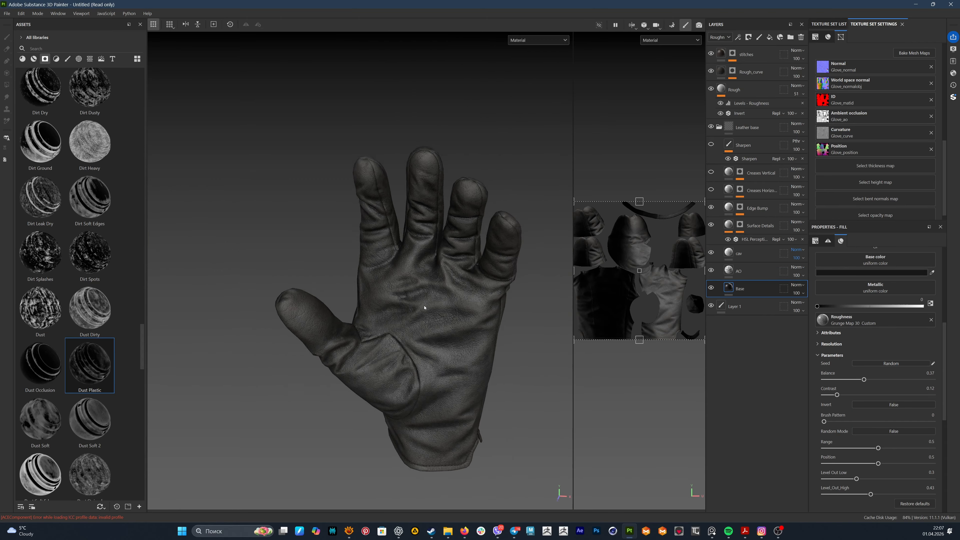
left_click_drag(425, 306, 272, 301, "alt")
right_click_drag(272, 301, 369, 338, "shift")
key("c")
left_click_drag(371, 333, 529, 303, "alt")
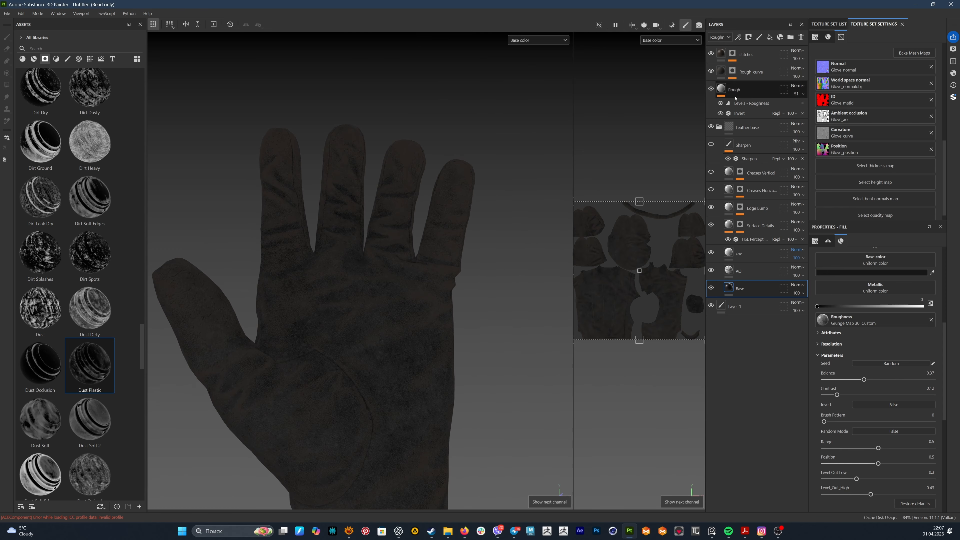
- In the Color layer's Mask Editor, set the Texture Scale to 0.93 and the Global Balance to 0.28
left_click(752, 73)
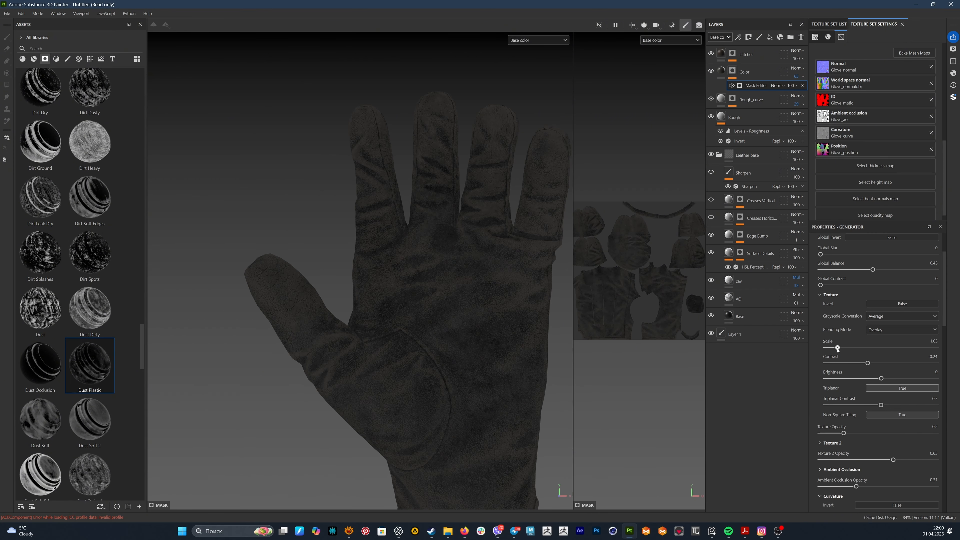
scroll(842, 344, "up", 3)
left_click_drag(837, 348, 863, 337)
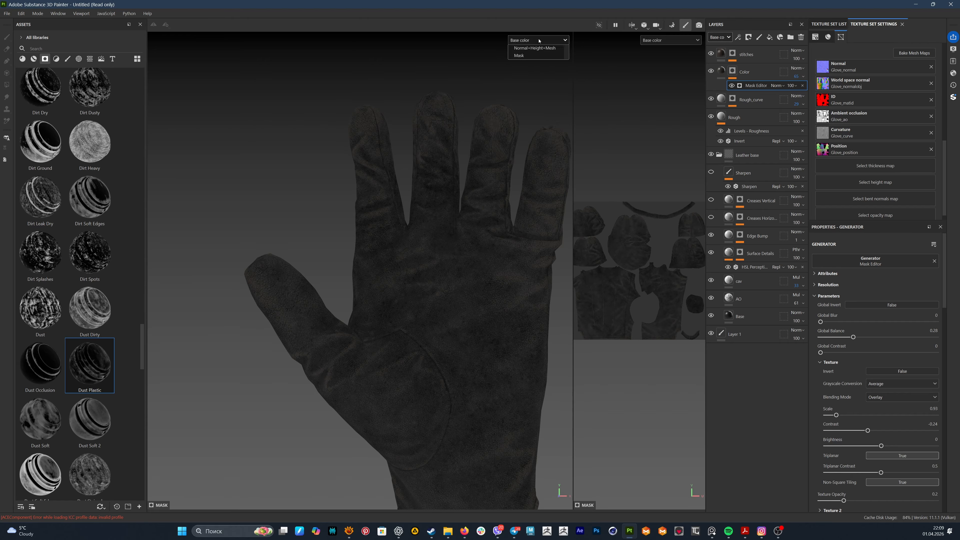
- Examine the worn edges in the Roughness channel on the palm, thumb and backs of the fingers
left_click(532, 55)
left_click_drag(482, 274, 481, 319, "alt")
right_click_drag(480, 320, 495, 323, "shift")
left_click_drag(494, 324, 357, 251, "alt")
key("c")
key("c")
key("c")
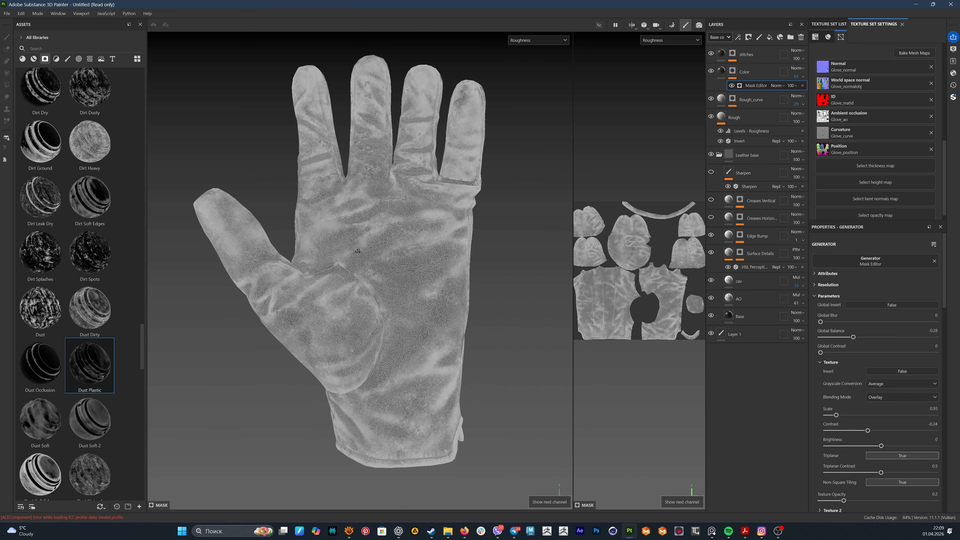
right_click_drag(357, 251, 420, 318, "alt")
middle_click_drag(419, 318, 372, 260, "alt")
left_click_drag(371, 270, 329, 265, "alt")
right_click_drag(401, 212, 382, 166, "alt")
middle_click_drag(382, 166, 438, 298, "alt")
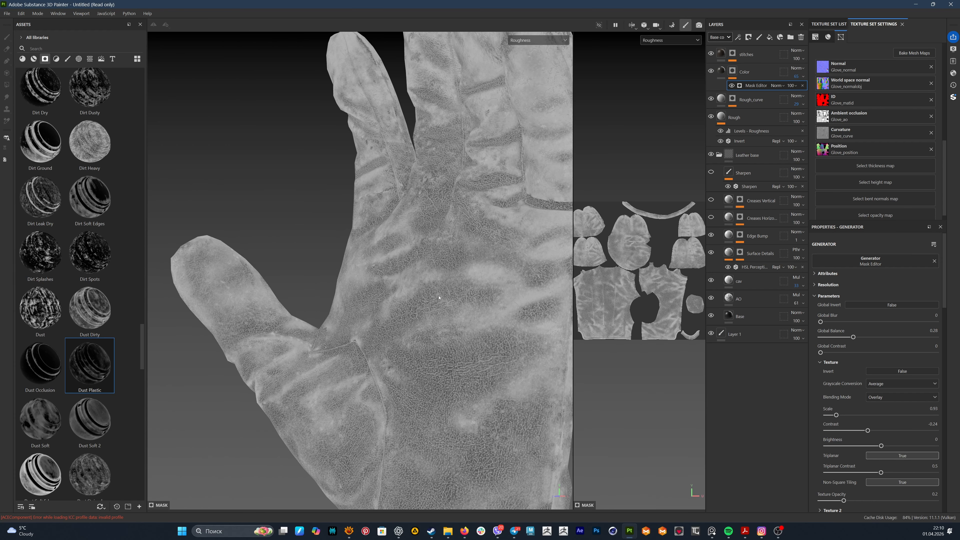
right_click_drag(439, 297, 381, 261, "alt")
left_click_drag(382, 261, 317, 339, "alt")
middle_click_drag(450, 240, 306, 176, "alt")
mouse_move(306, 176)
left_mouse_down("alt")
mouse_move(411, 269)
mouse_move(387, 271)
left_mouse_up("alt")
- Compare the fingers with Rough_curve hidden and shown, and add a Paint effect to the Rough_curve mask
left_click(752, 77)
left_click(711, 99)
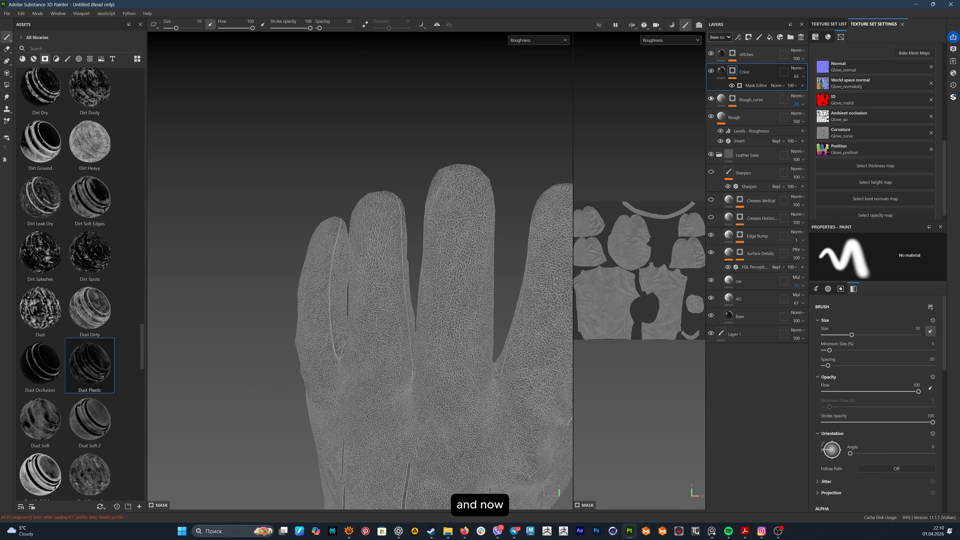
right_click(731, 98)
left_click(759, 337)
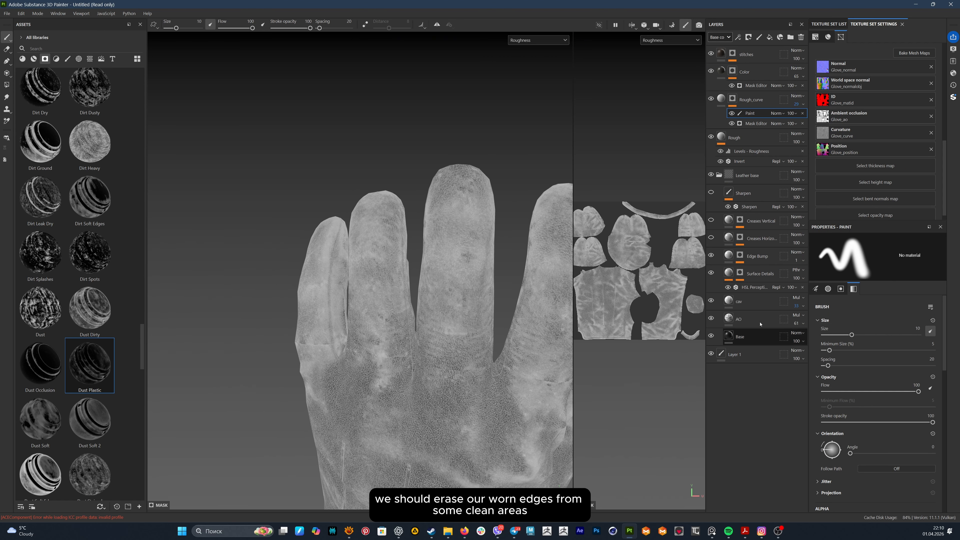
- Browse the brush library, try the Dirt 2 brush and choose the Dirt 1 brush for painting the mask
left_click(67, 58)
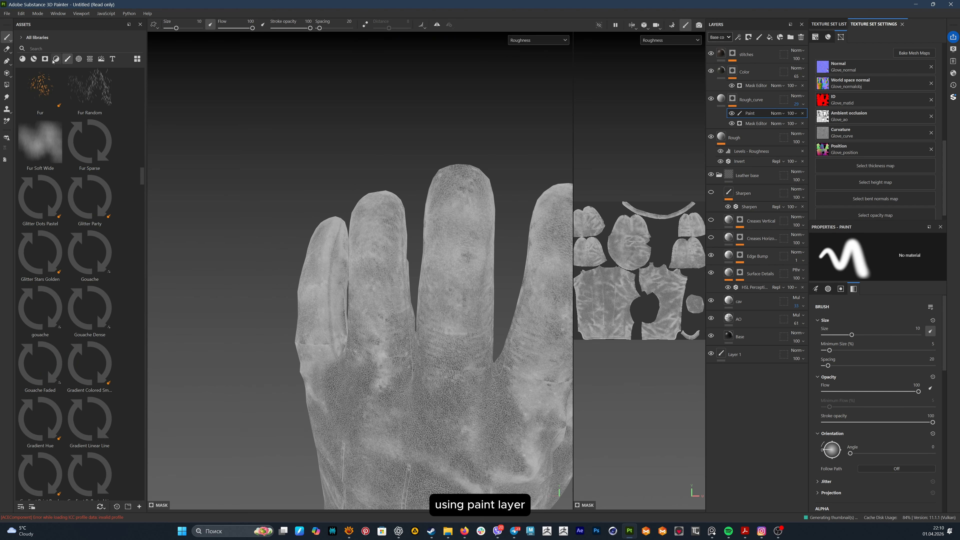
scroll(108, 243, "up", 5)
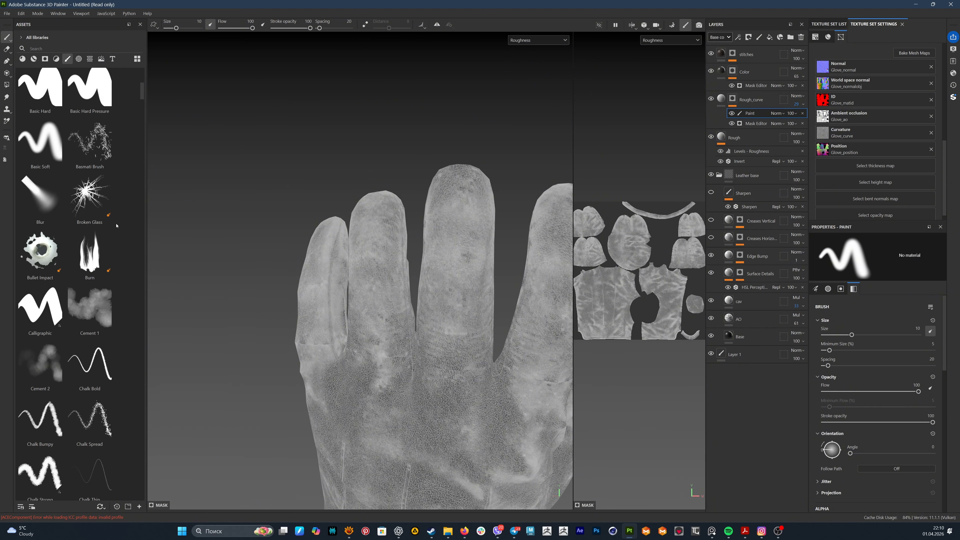
scroll(107, 243, "down", 10)
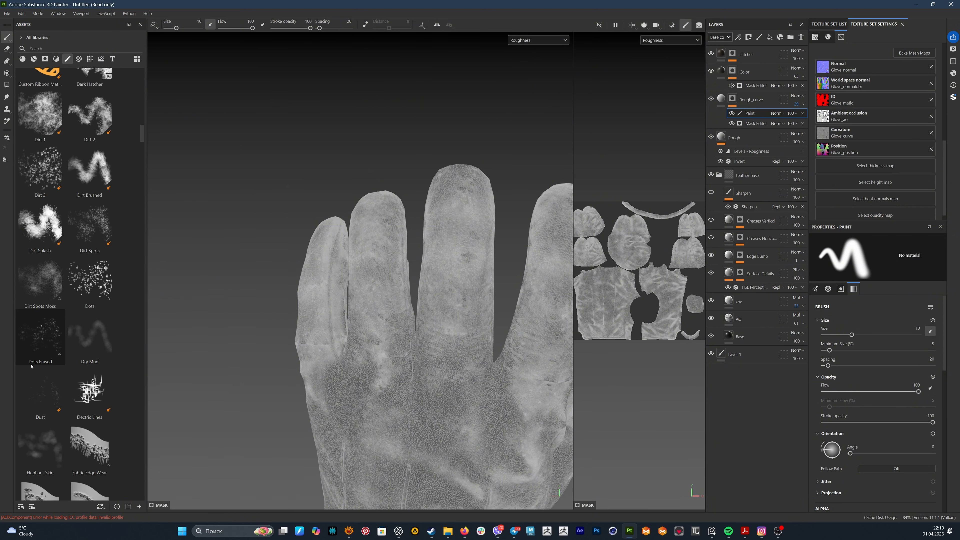
left_click(84, 109)
left_click_drag(488, 182, 448, 188, "alt")
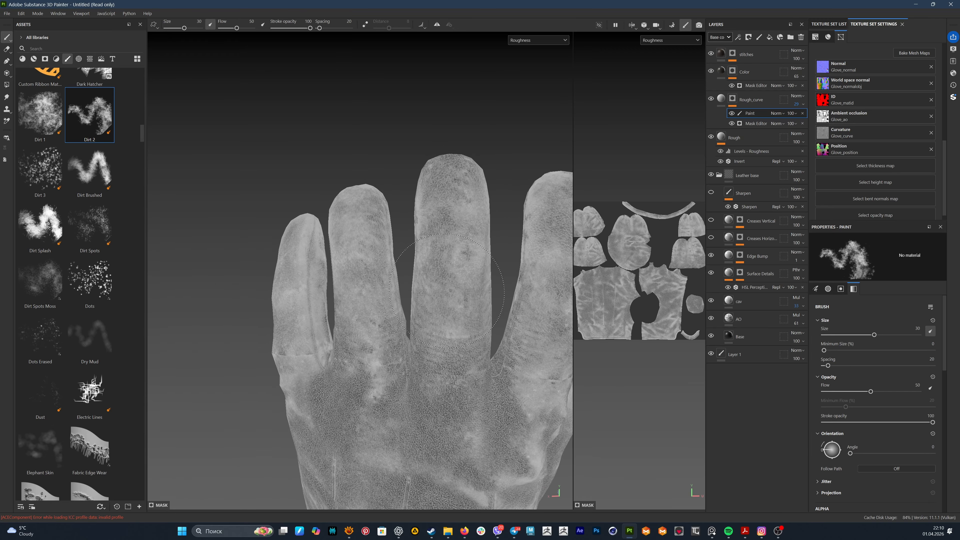
left_click(40, 113)
- Erase the worn edges from the backs and sides of the fingers using the Dirt 1 brush at size about 24 to 30
left_click_drag(458, 174, 455, 250)
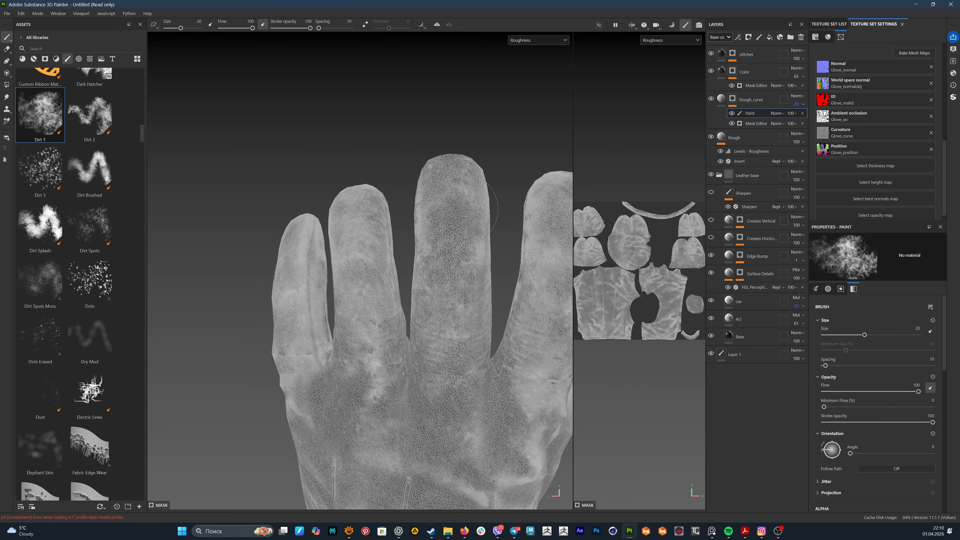
right_click_drag(455, 235, 474, 235, "ctrl")
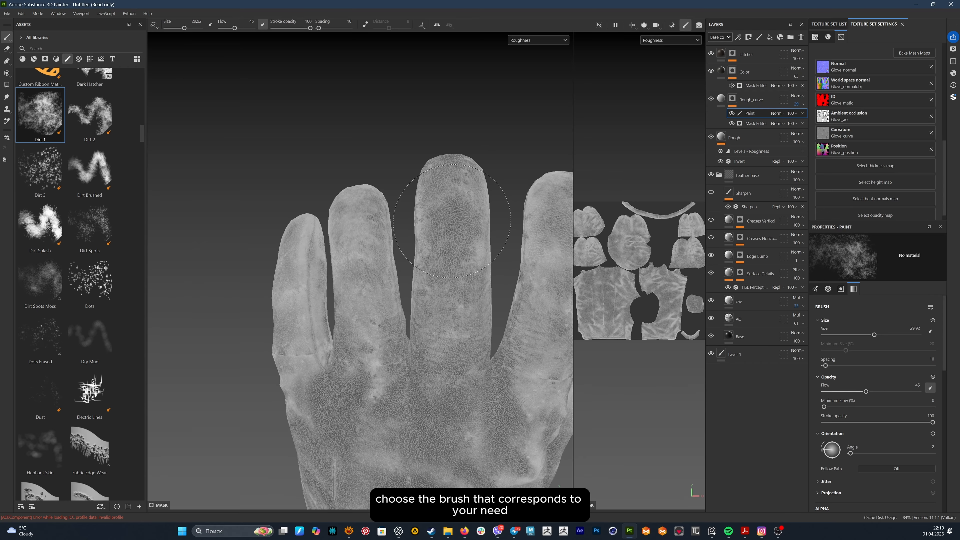
mouse_move(460, 199)
left_mouse_down("alt")
mouse_move(424, 230)
mouse_move(426, 246)
left_mouse_up("alt")
left_click_drag(413, 204, 454, 386)
mouse_move(455, 386)
left_mouse_down("alt")
mouse_move(372, 397)
mouse_move(347, 375)
left_mouse_up("alt")
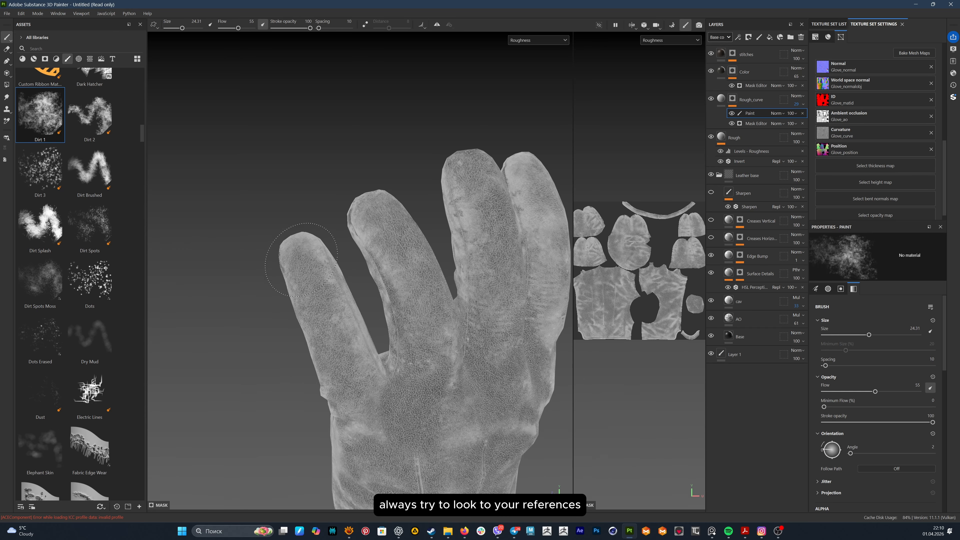
left_click_drag(301, 260, 464, 251, "alt")
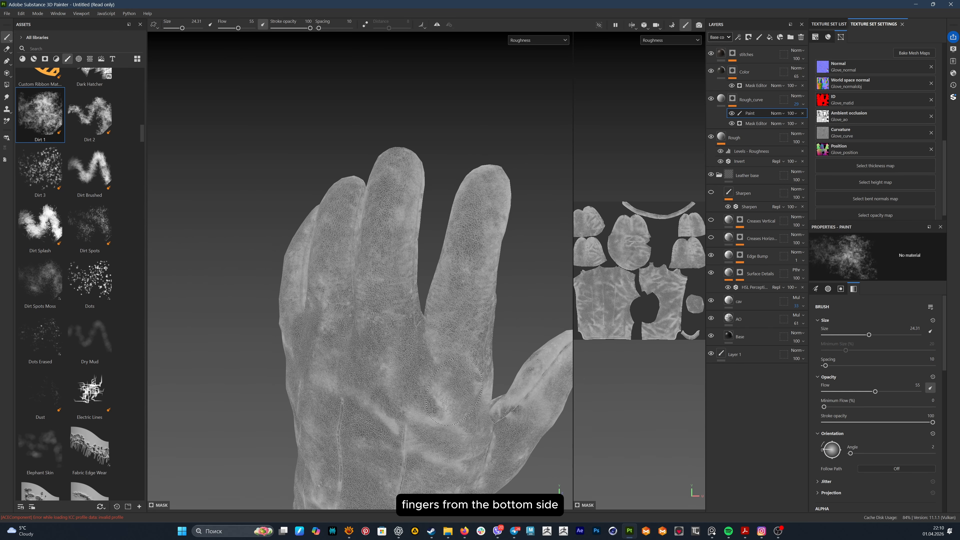
- Touch up the Rough_curve mask on the palm side with a larger Dirt 1 brush, ending at size 41.87 and flow 40
mouse_move(454, 392)
left_mouse_down("alt")
mouse_move(451, 337)
mouse_move(332, 328)
mouse_move(397, 343)
left_mouse_up("alt")
right_click_drag(397, 343, 422, 343, "ctrl")
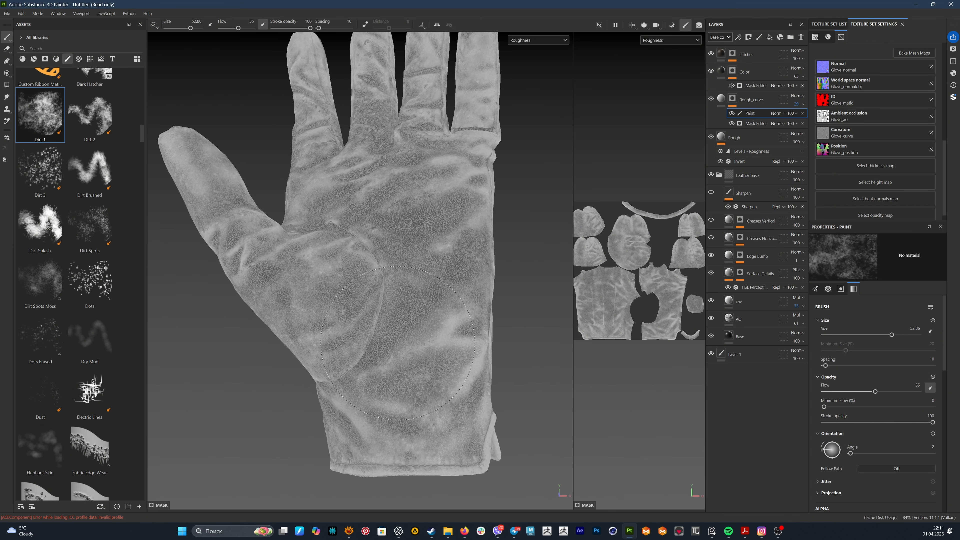
mouse_move(416, 284)
left_mouse_down("alt")
mouse_move(434, 340)
mouse_move(457, 342)
left_mouse_up("alt")
right_click_drag(457, 342, 447, 342, "ctrl")
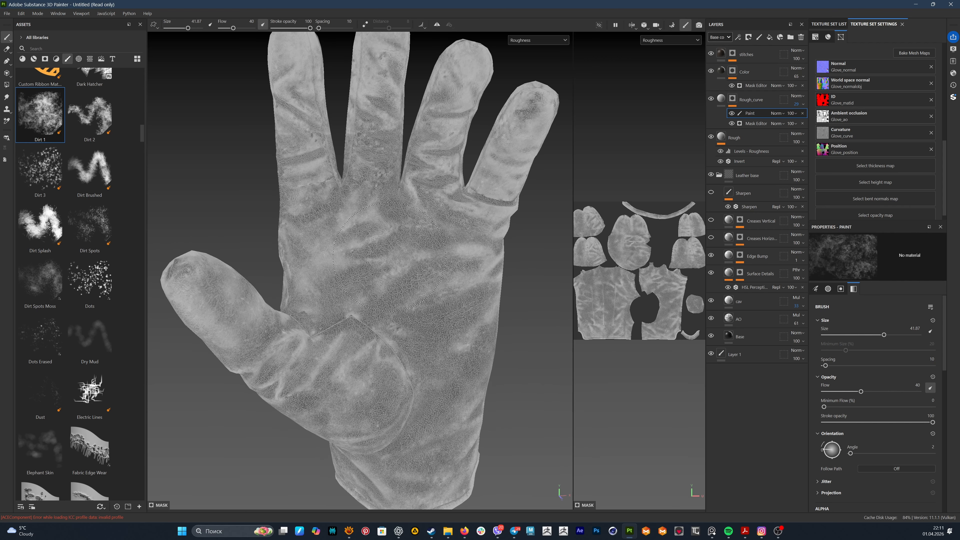
- Break up the wear on the palm side of the fingers with the Dirt 1 brush reduced to size 11.89, flow 40
left_click_drag(448, 276, 461, 311, "alt")
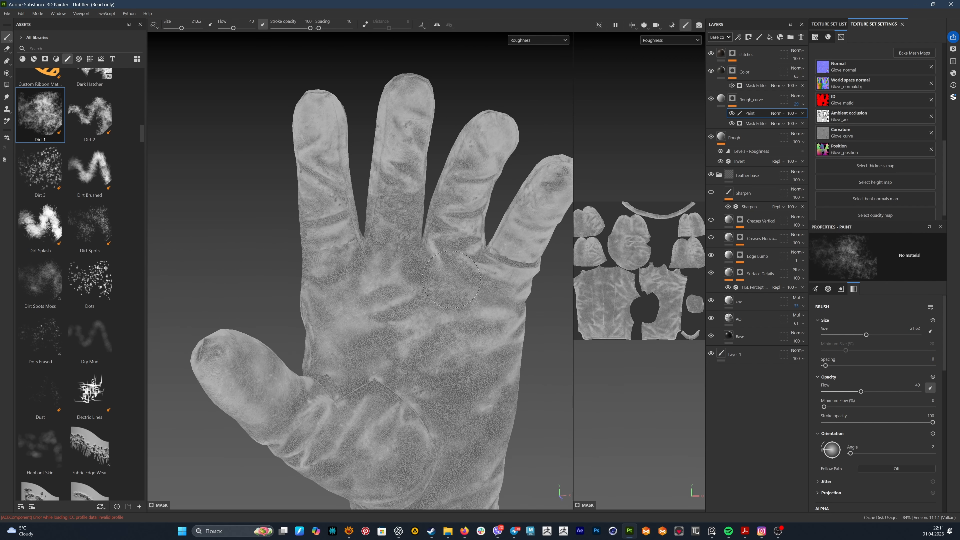
left_click_drag(449, 244, 440, 252, "alt")
right_click_drag(440, 252, 521, 363, "alt")
left_click_drag(522, 362, 533, 384, "alt")
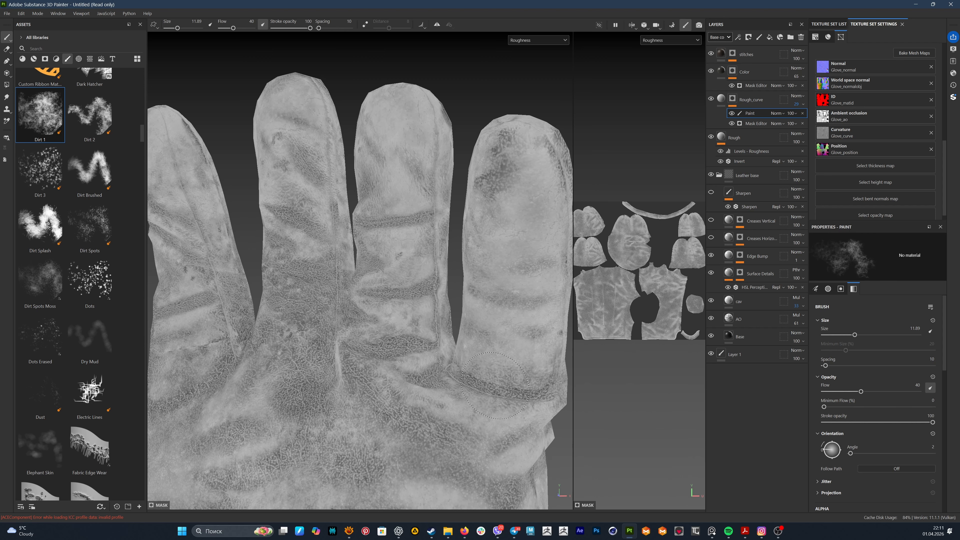
- Paint out the worn edges on the thumb with the Dirt 1 brush at size 23.9 and flow 40
right_click_drag(497, 396, 396, 340, "alt")
middle_click_drag(347, 337, 428, 338, "alt")
left_click_drag(428, 339, 506, 272, "alt")
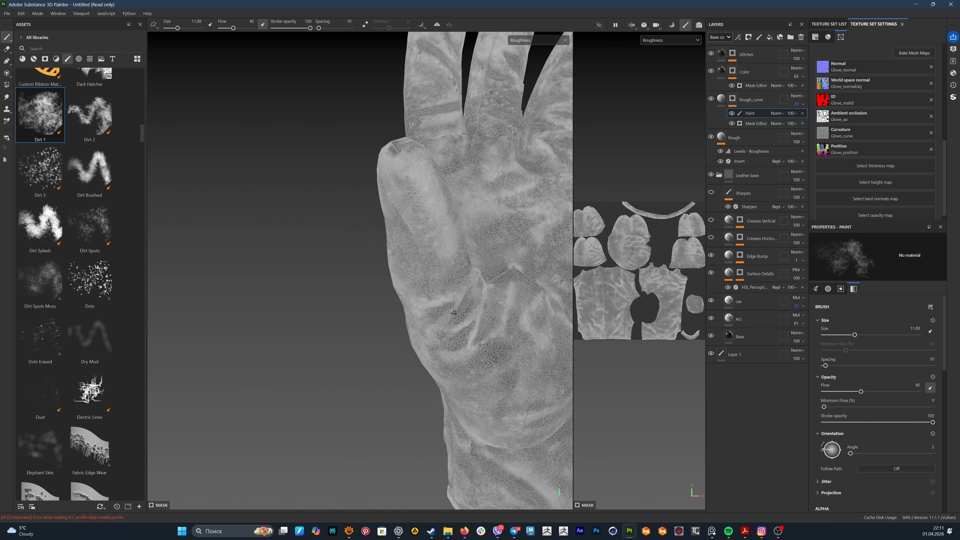
middle_click_drag(507, 272, 408, 314, "alt")
mouse_move(408, 314)
left_mouse_down("alt")
mouse_move(452, 326)
mouse_move(466, 291)
left_mouse_up("alt")
right_click_drag(466, 292, 506, 322, "ctrl")
left_click_drag(479, 236, 465, 256)
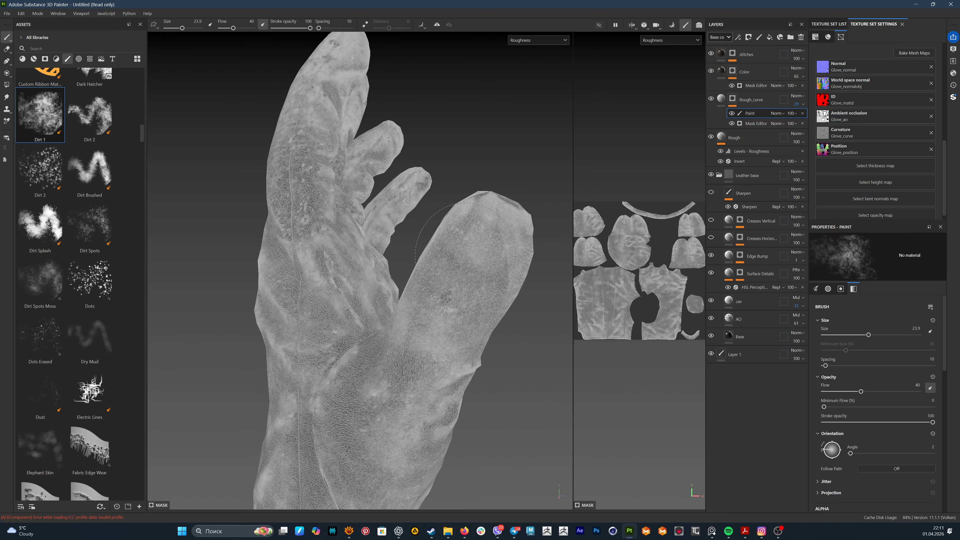
right_click_drag(396, 458, 310, 308, "alt")
left_click_drag(311, 308, 321, 265, "alt")
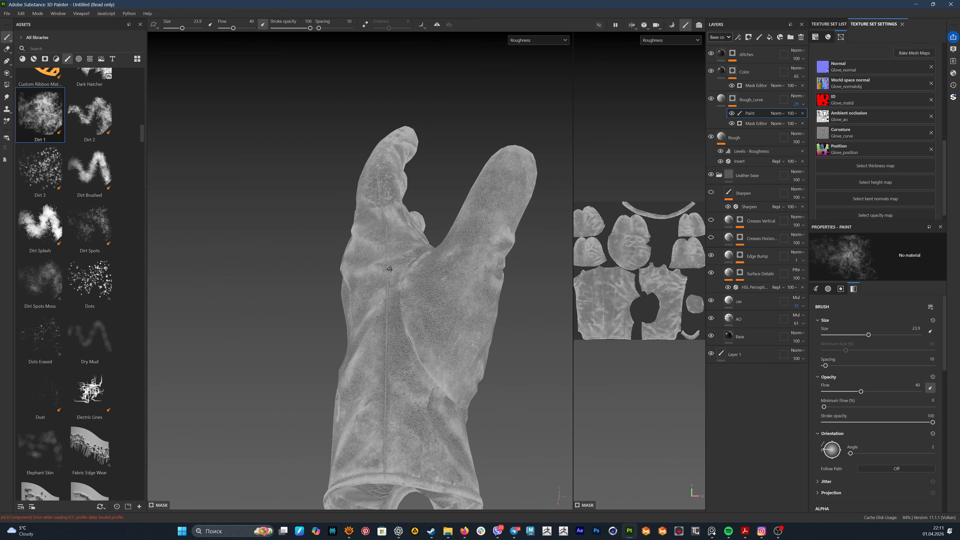
- Paint out wear beside the seams on the back of the hand with the Dirt 1 brush, reducing its size from 19.08 to 6.71
right_click_drag(425, 441, 414, 440, "ctrl")
left_click_drag(422, 461, 486, 440, "alt")
right_click_drag(486, 441, 469, 465, "alt")
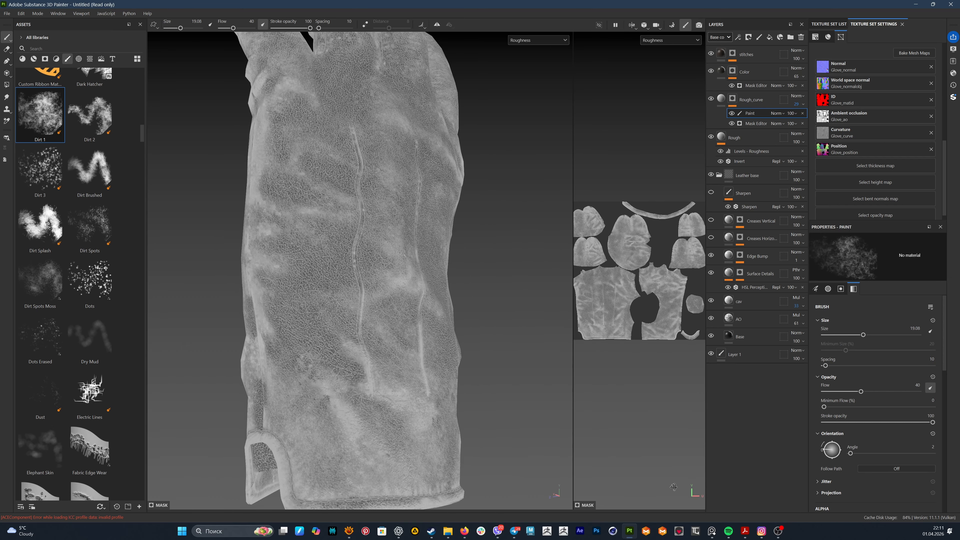
mouse_move(401, 382)
left_mouse_down("alt")
mouse_move(429, 377)
mouse_move(410, 364)
left_mouse_up("alt")
right_click_drag(408, 363, 398, 364, "ctrl")
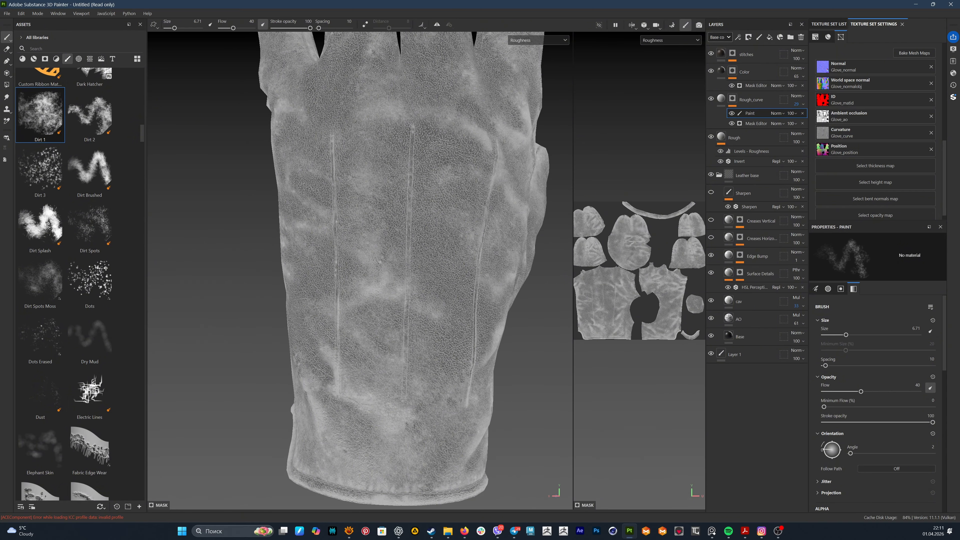
left_click_drag(411, 134, 517, 141, "alt")
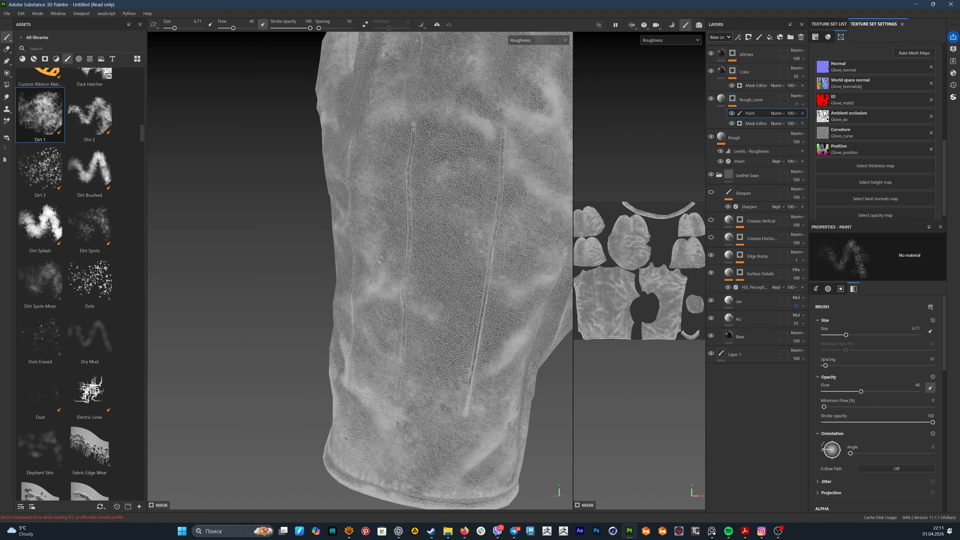
middle_click_drag(468, 395, 421, 416, "alt")
right_click_drag(421, 415, 411, 448, "alt")
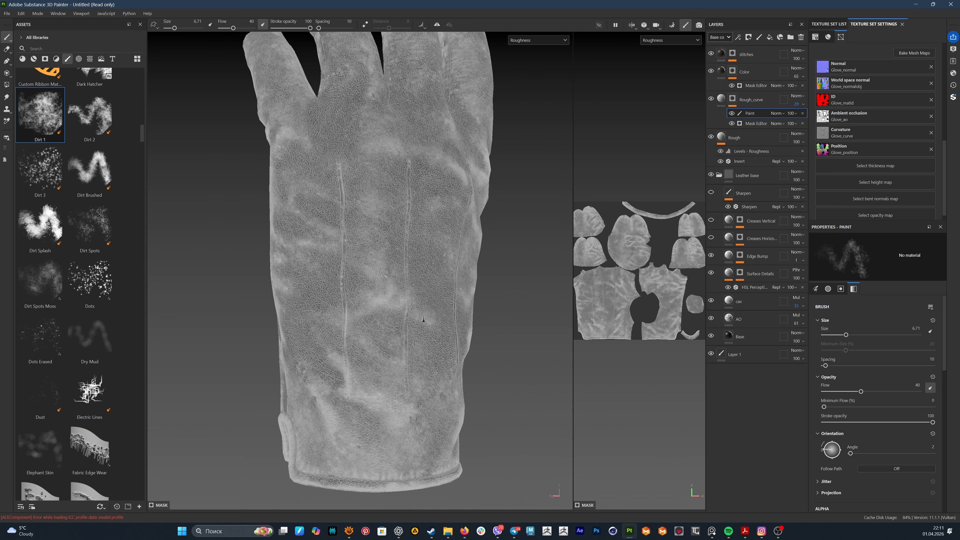
- Soften the broad worn patches across the back of the hand and cuff with the Dirt 1 brush at size 54.04, flow 40
left_click_drag(400, 444, 453, 439, "alt")
right_click_drag(354, 374, 369, 404, "ctrl")
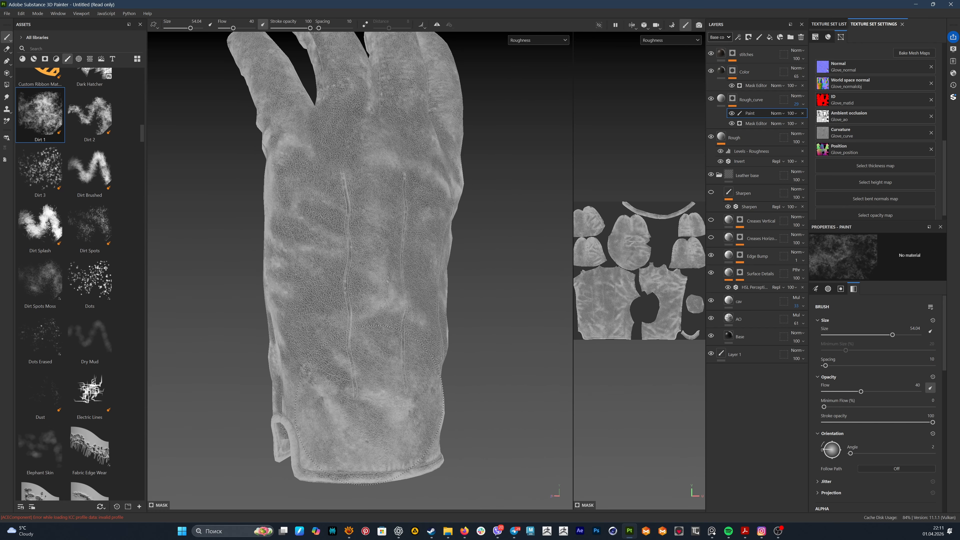
left_click_drag(401, 357, 336, 353, "alt")
left_click_drag(446, 227, 400, 217, "alt")
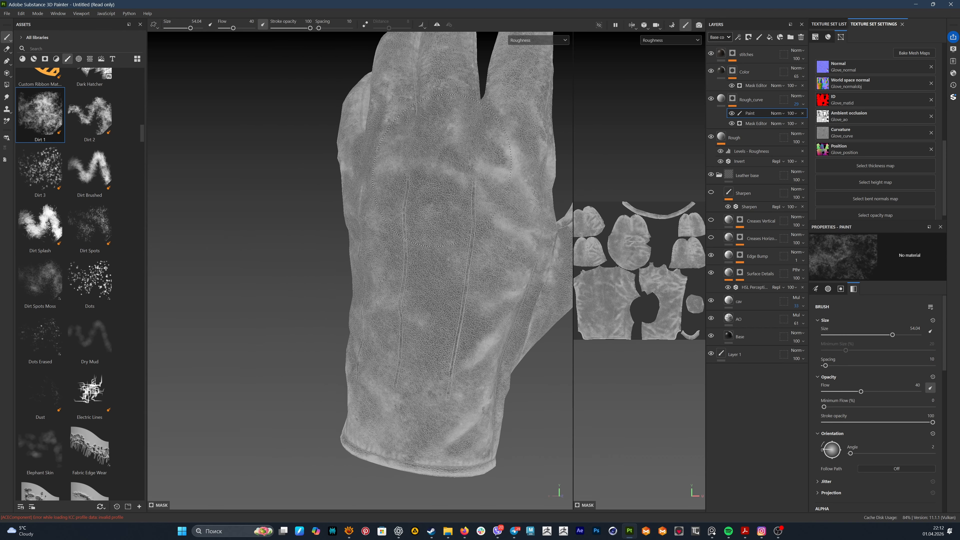
mouse_move(469, 300)
left_mouse_down("alt")
mouse_move(410, 343)
mouse_move(450, 354)
left_mouse_up("alt")
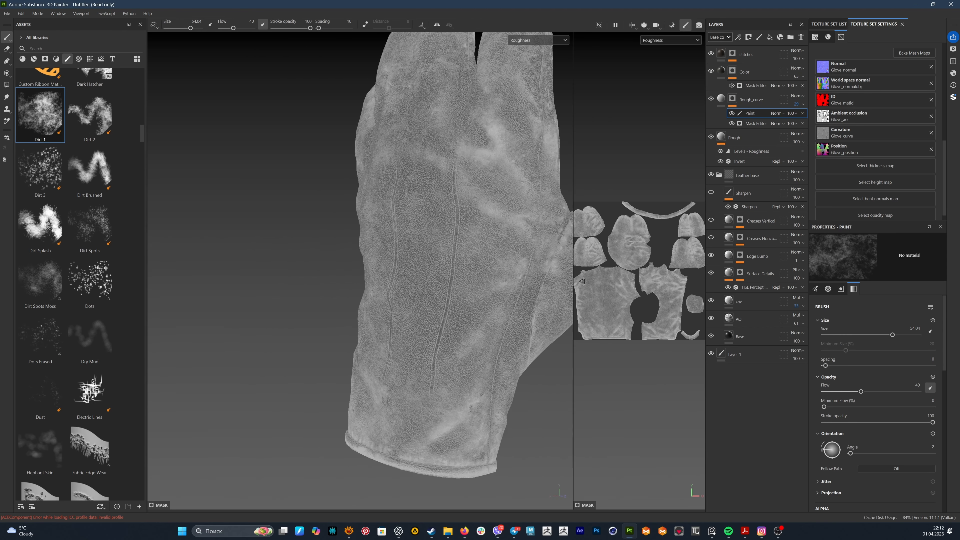
right_click_drag(450, 353, 419, 349, "alt")
middle_click_drag(419, 350, 430, 373, "alt")
- Break up the wear around the palm and side seam with the Dirt 1 brush at size 40.08, flow 40
left_click_drag(452, 445, 265, 327, "alt")
right_click_drag(264, 327, 259, 327, "ctrl")
mouse_move(487, 363)
left_mouse_down("alt")
mouse_move(365, 379)
mouse_move(449, 373)
left_mouse_up("alt")
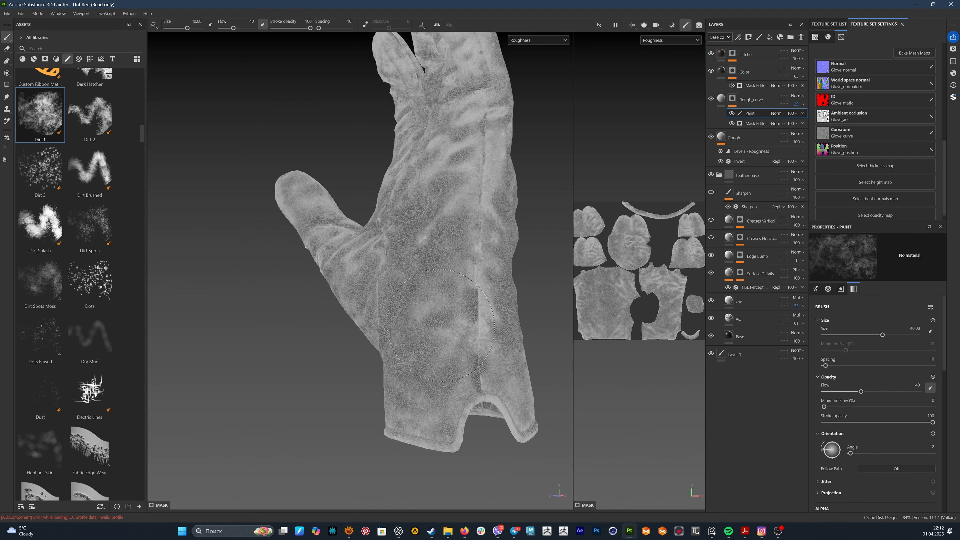
left_click_drag(440, 324, 458, 332, "alt")
middle_click_drag(291, 358, 427, 454, "alt")
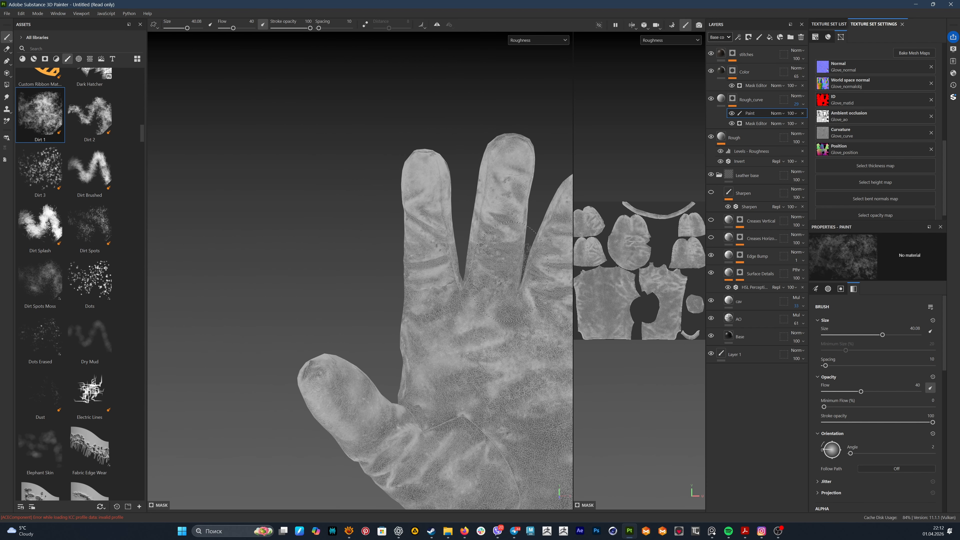
- Paint out wear on the fingertips and finger sides with the Dirt 1 brush at size 24.95 and 20.73, flow 40
left_click_drag(426, 454, 526, 98, "alt")
mouse_move(544, 310)
left_mouse_down("alt")
mouse_move(519, 335)
mouse_move(487, 326)
left_mouse_up("alt")
right_click_drag(485, 325, 468, 325, "ctrl")
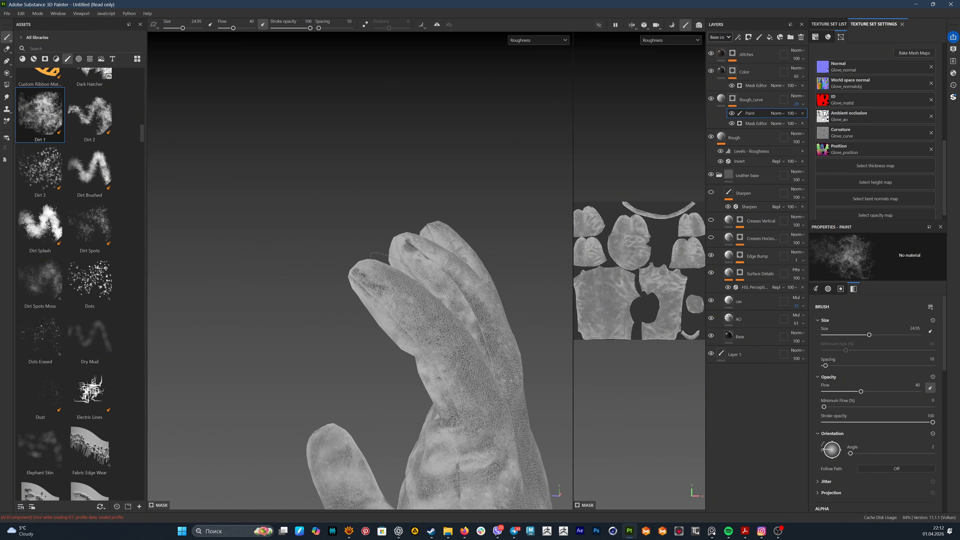
left_click_drag(410, 280, 375, 291, "alt")
right_click_drag(376, 290, 371, 291, "ctrl")
left_click_drag(438, 361, 436, 246, "alt")
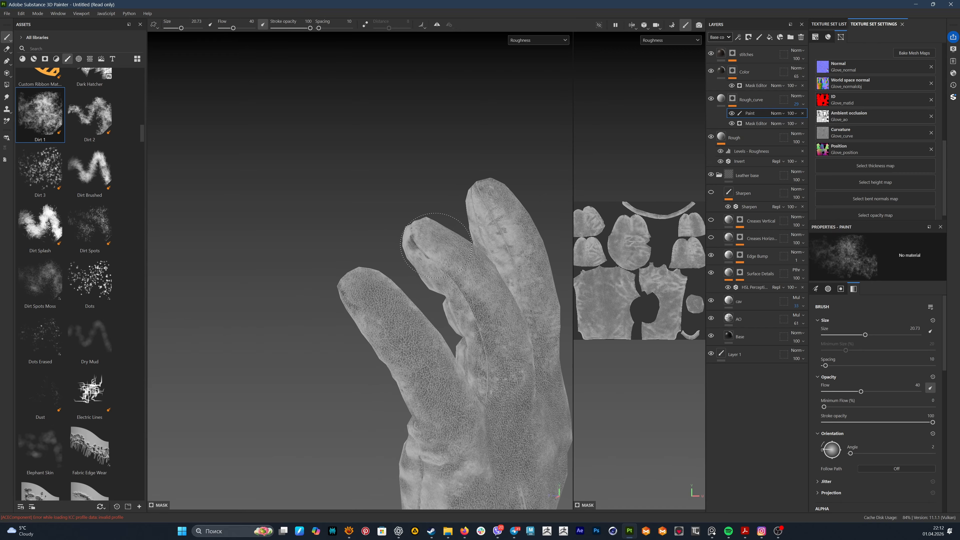
left_click_drag(497, 310, 426, 345, "alt")
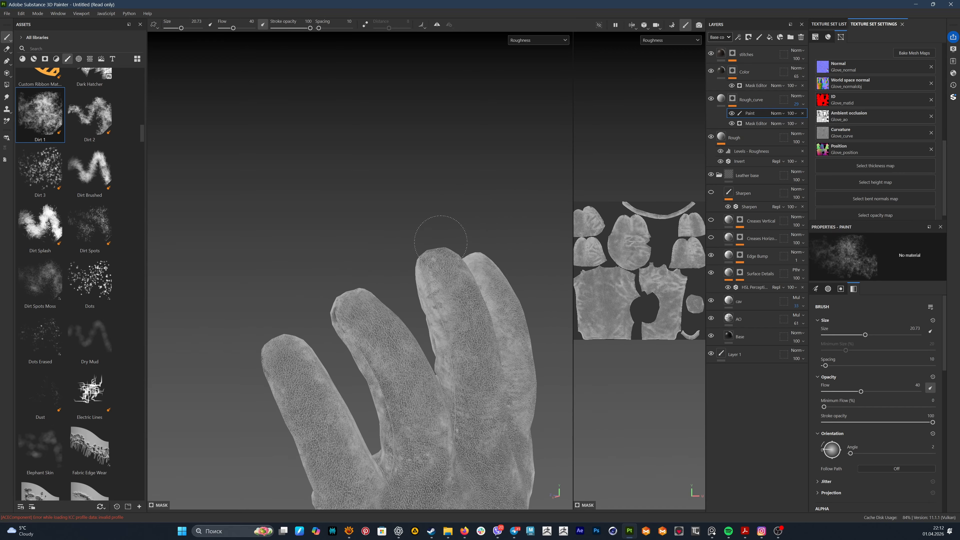
left_click_drag(450, 298, 456, 321, "alt")
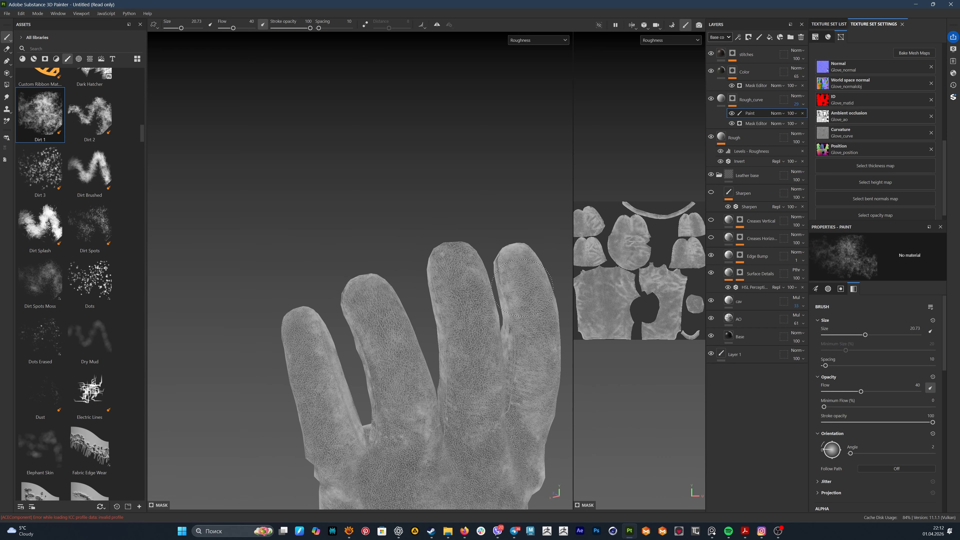
left_click_drag(522, 287, 477, 296, "alt")
left_click_drag(435, 397, 421, 349, "alt")
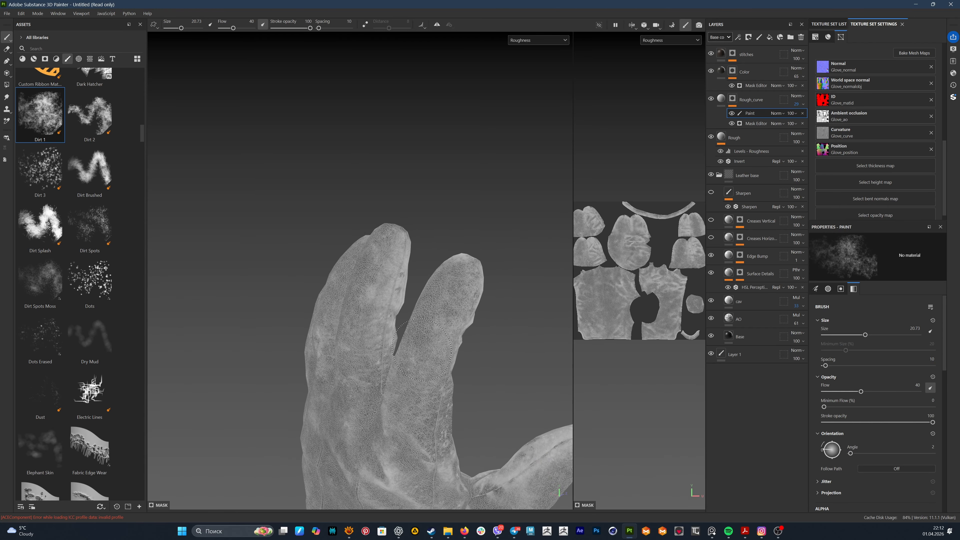
mouse_move(372, 283)
left_mouse_down("alt")
mouse_move(343, 337)
mouse_move(259, 346)
left_mouse_up("alt")
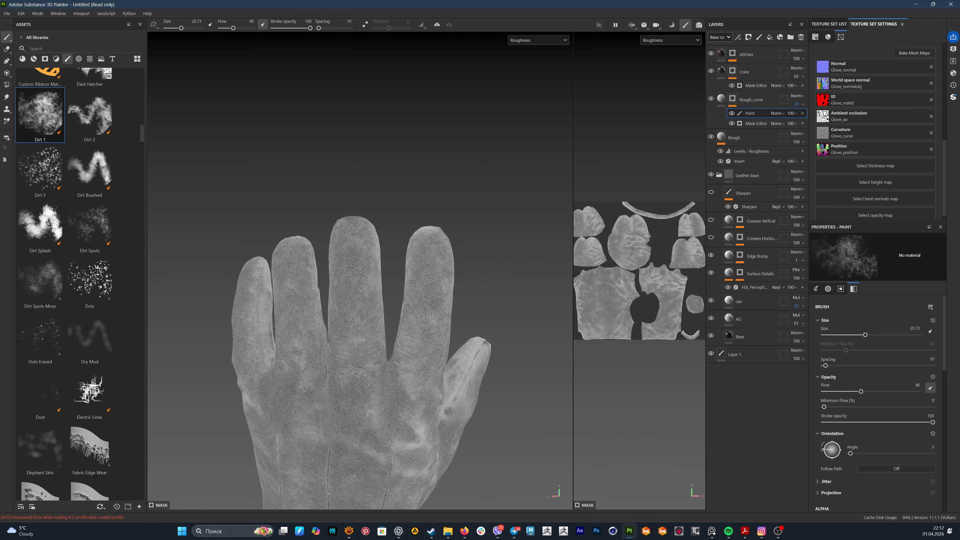
- Inspect the glove in Material view under rotated lighting and return to the Roughness view
left_click(538, 40)
left_click(524, 58)
left_click_drag(351, 234, 487, 125, "alt")
right_click_drag(488, 125, 525, 47, "shift")
left_click(538, 40)
left_click(524, 72)
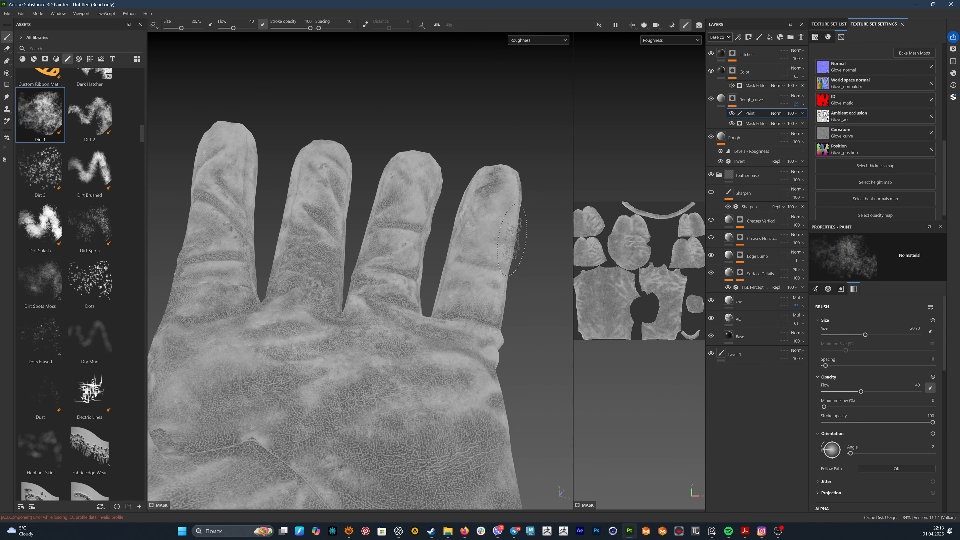
- Add Levels to the Rough_curve mask with input black 0.037, gamma 1.438 and input white 0.875
right_click(734, 99)
left_click(752, 371)
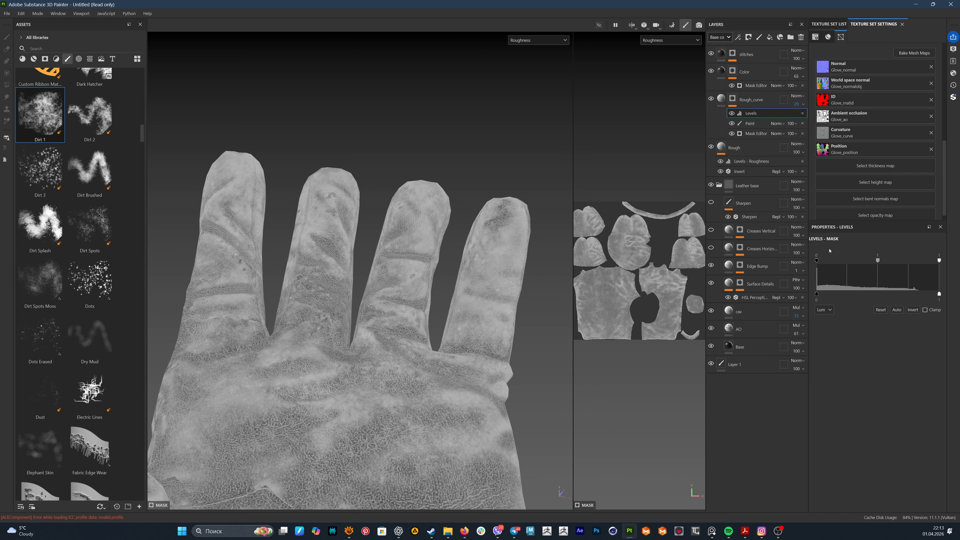
mouse_move(877, 261)
left_mouse_down()
mouse_move(893, 261)
mouse_move(877, 262)
left_mouse_up()
left_click_drag(938, 261, 920, 260)
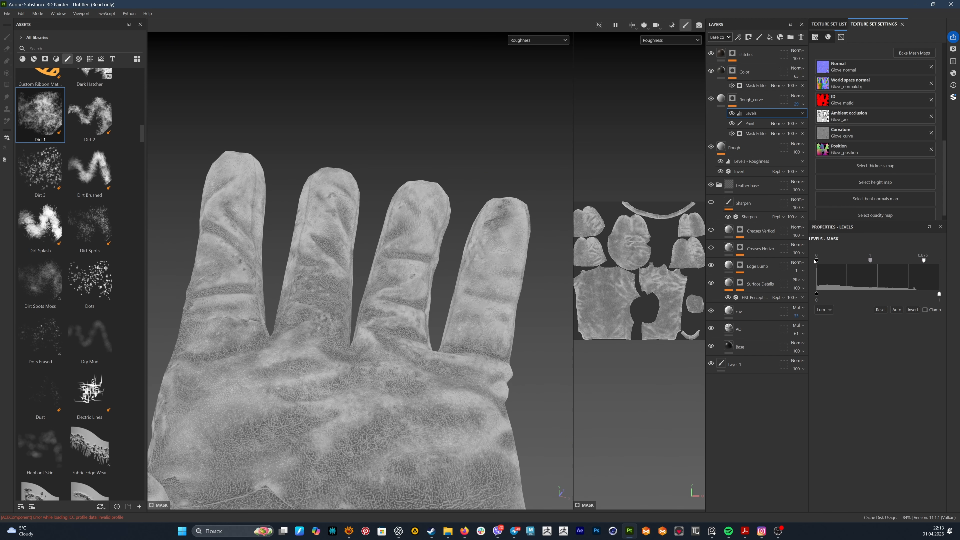
mouse_move(817, 259)
left_mouse_down()
mouse_move(835, 260)
mouse_move(809, 266)
left_mouse_up()
left_click_drag(872, 261, 874, 264)
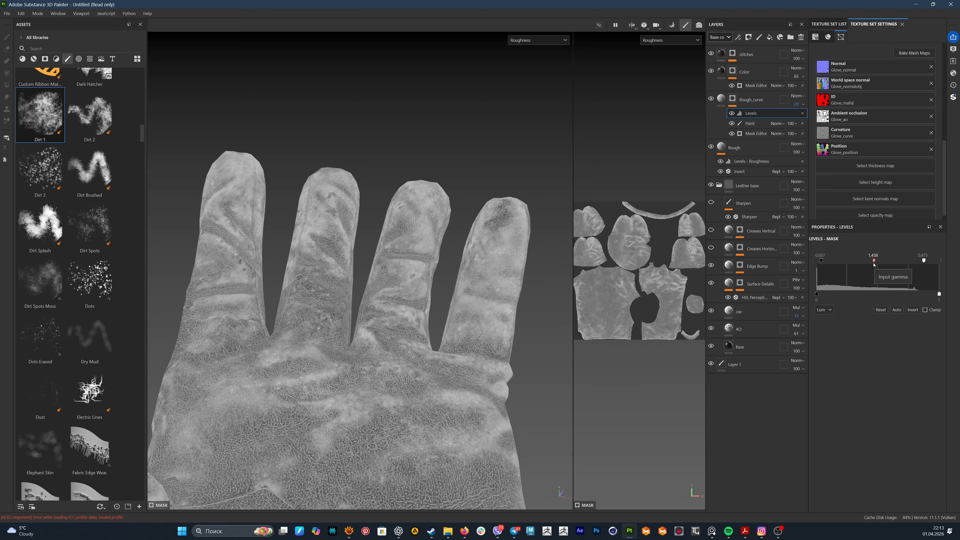
- Switch to Material view and set the Rough_curve fill layer's roughness to 0.8160
left_click_drag(521, 259, 285, 260, "alt")
middle_click_drag(285, 259, 205, 198, "alt")
left_click_drag(506, 227, 493, 188, "alt")
middle_click_drag(492, 189, 597, 240, "alt")
left_click(721, 99)
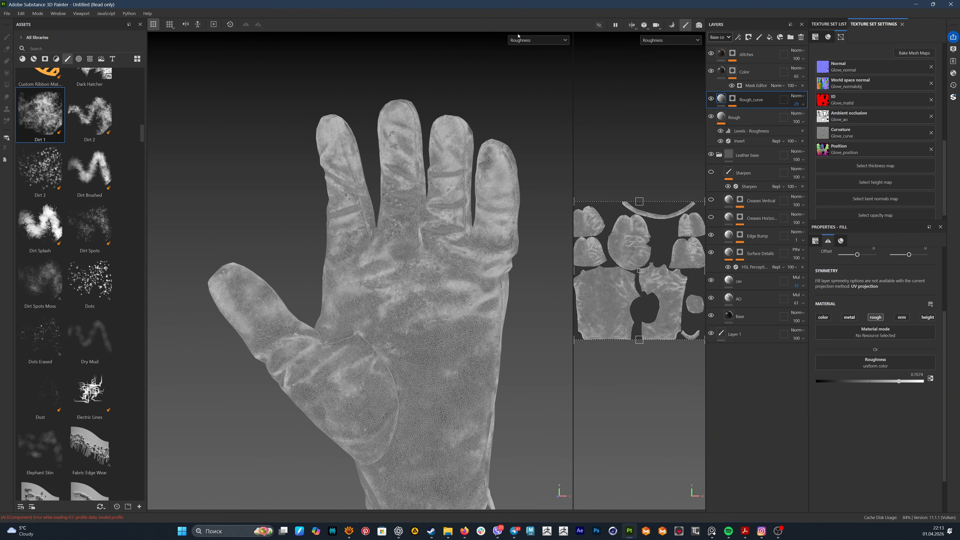
left_click(518, 39)
left_click(523, 57)
left_click_drag(879, 383, 904, 383)
left_click_drag(450, 367, 373, 268, "alt")
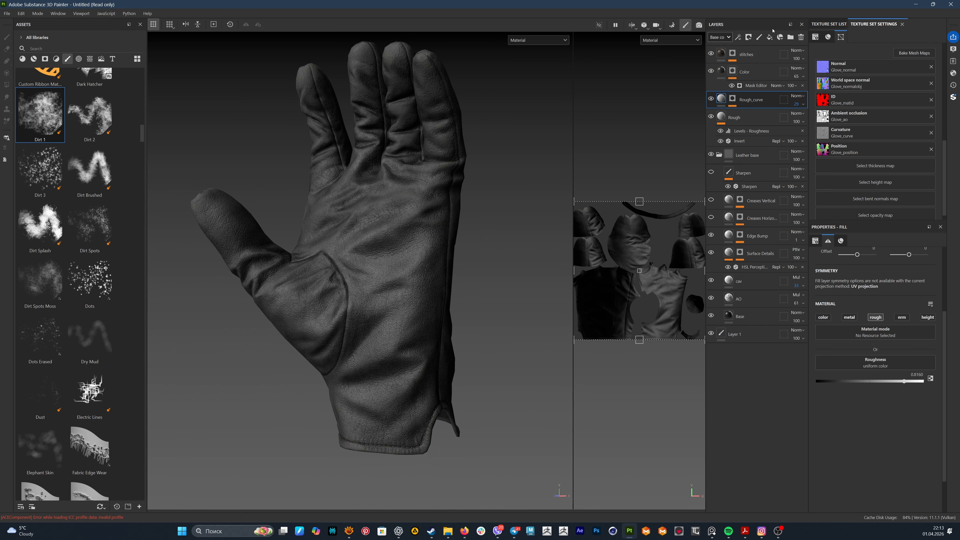
- Add a fill layer named rough_random above Rough_curve with only the roughness channel enabled
left_click(770, 36)
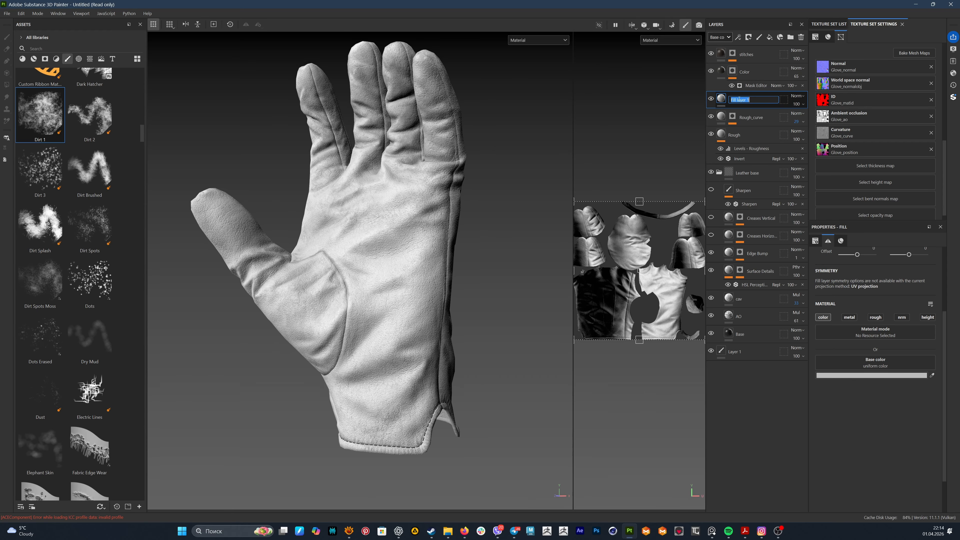
key("Return")
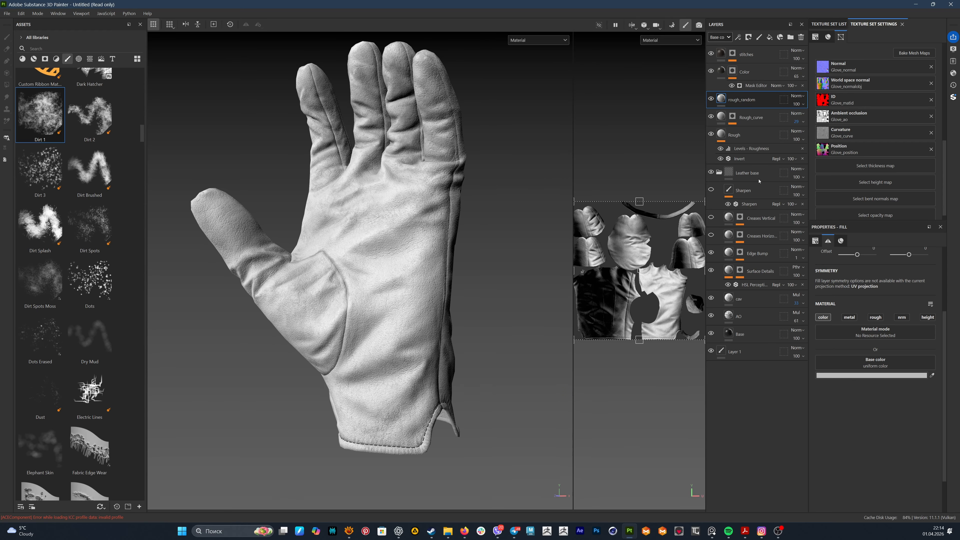
key("f")
left_click(874, 316)
left_click(822, 317)
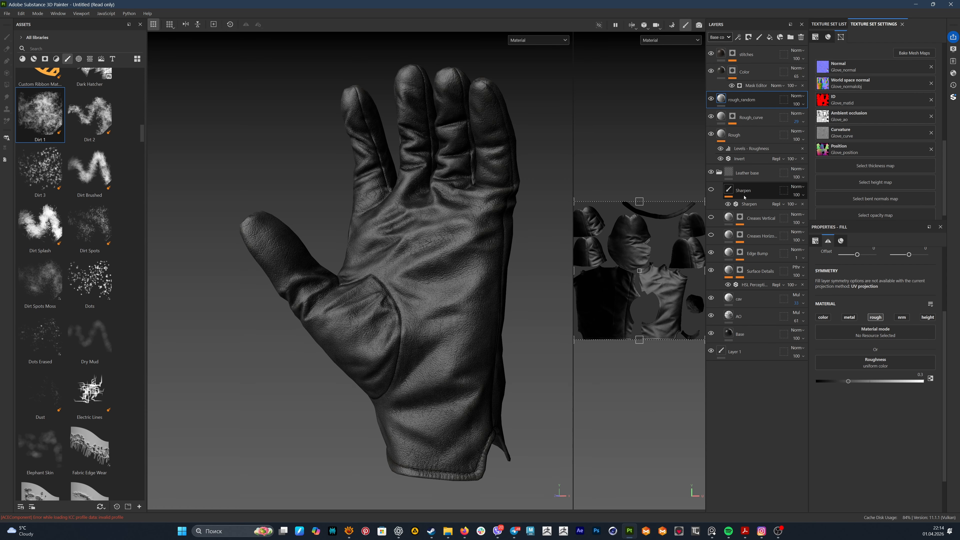
- Browse the smart masks and apply Dirt Dusty to the rough_random layer
left_click(34, 59)
left_click(45, 59)
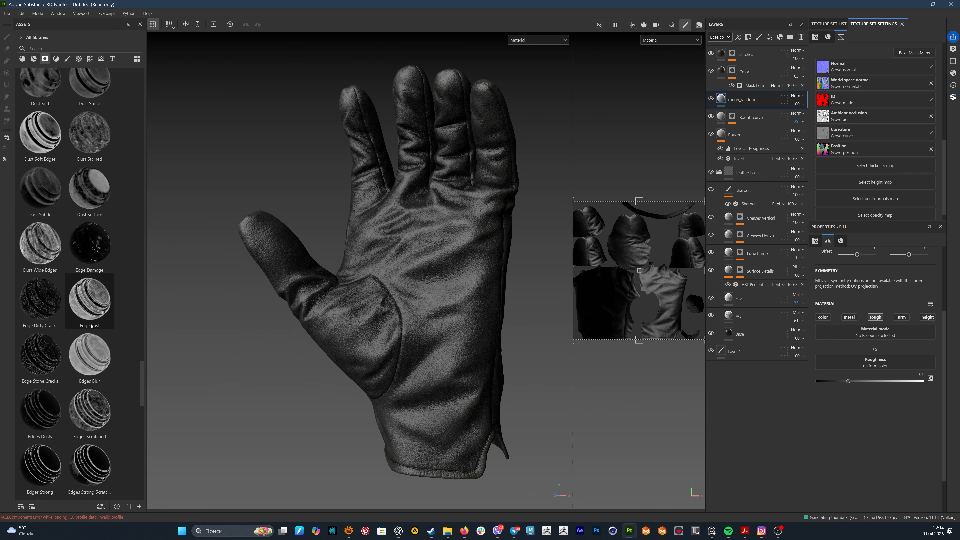
scroll(100, 329, "down", 6)
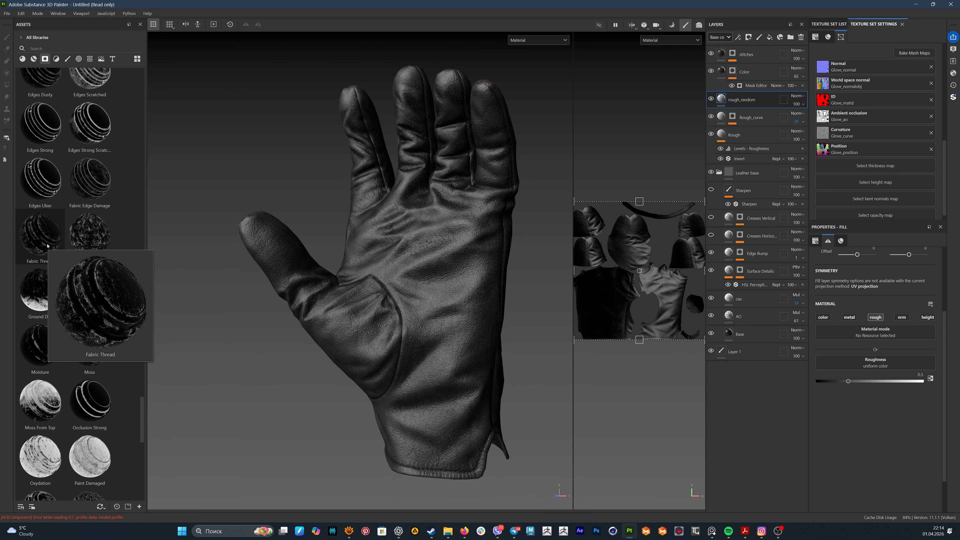
scroll(85, 329, "up", 5)
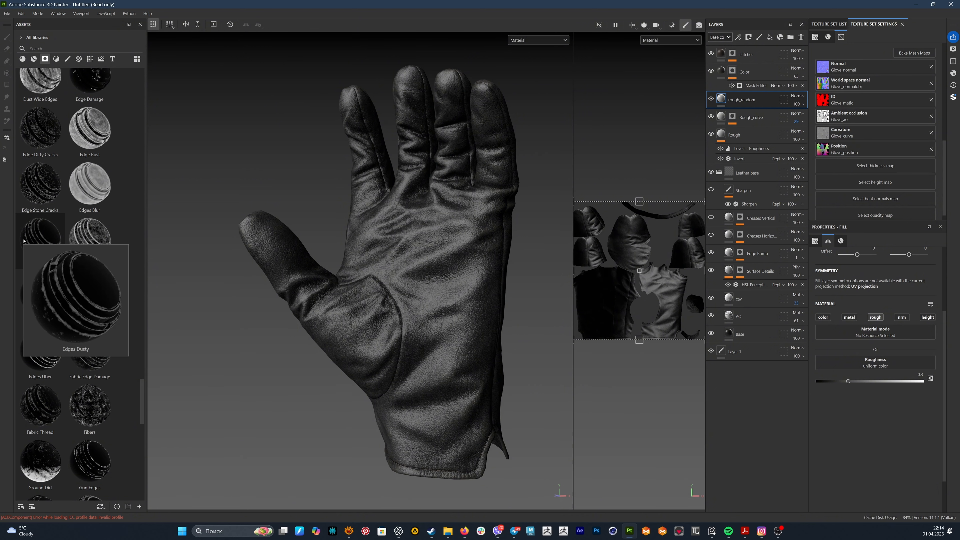
mouse_move(94, 354)
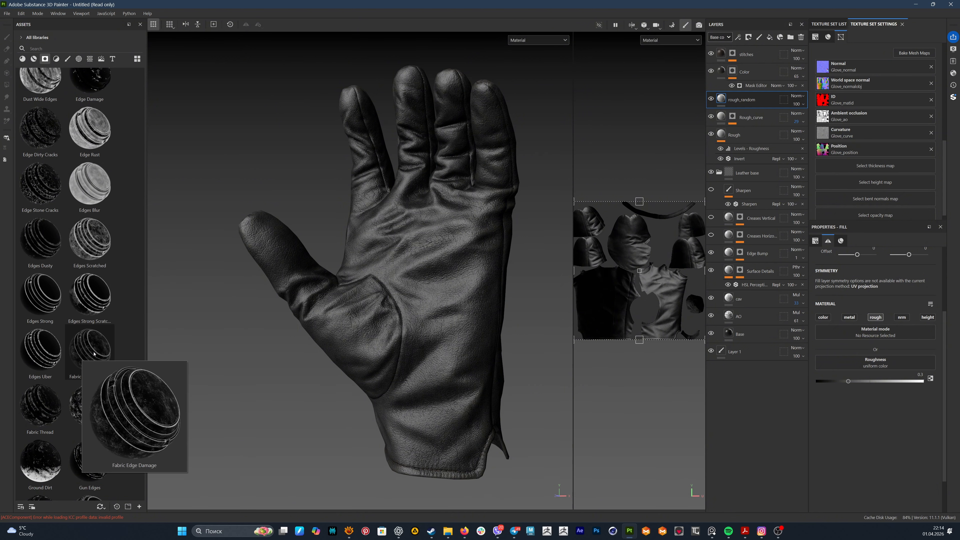
scroll(93, 353, "up", 15)
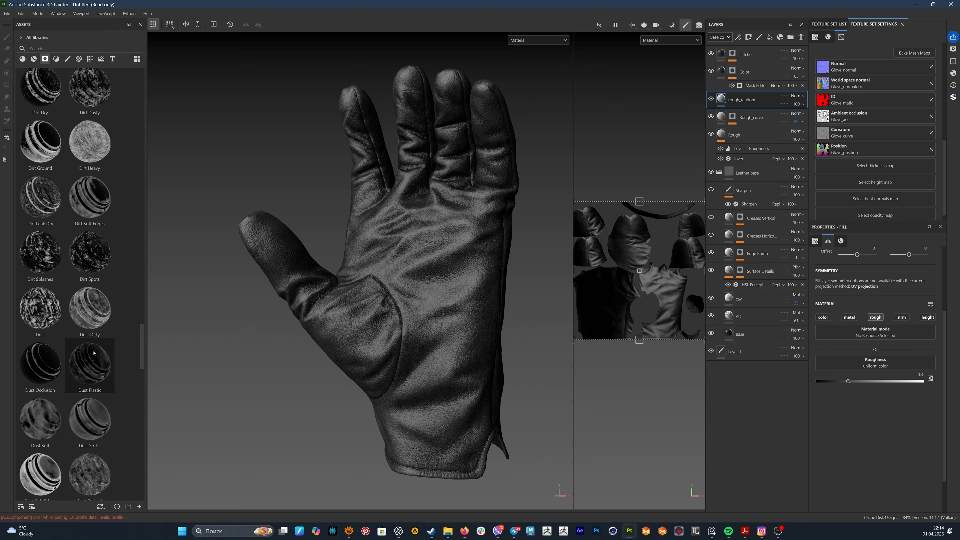
mouse_move(101, 370)
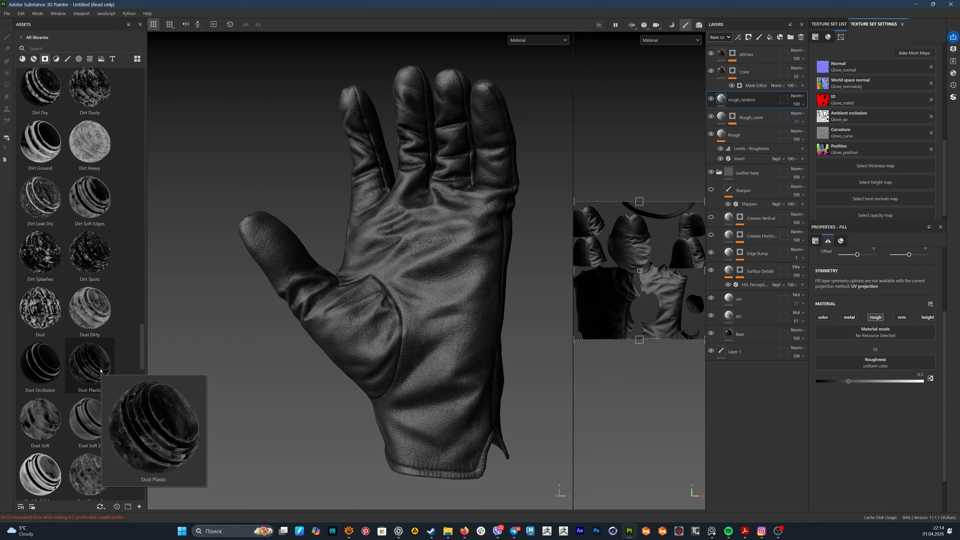
mouse_move(87, 91)
left_click_drag(91, 86, 454, 83)
- Switch to the Roughness view and set the rough_random layer's roughness to 0.6354
left_click(541, 41)
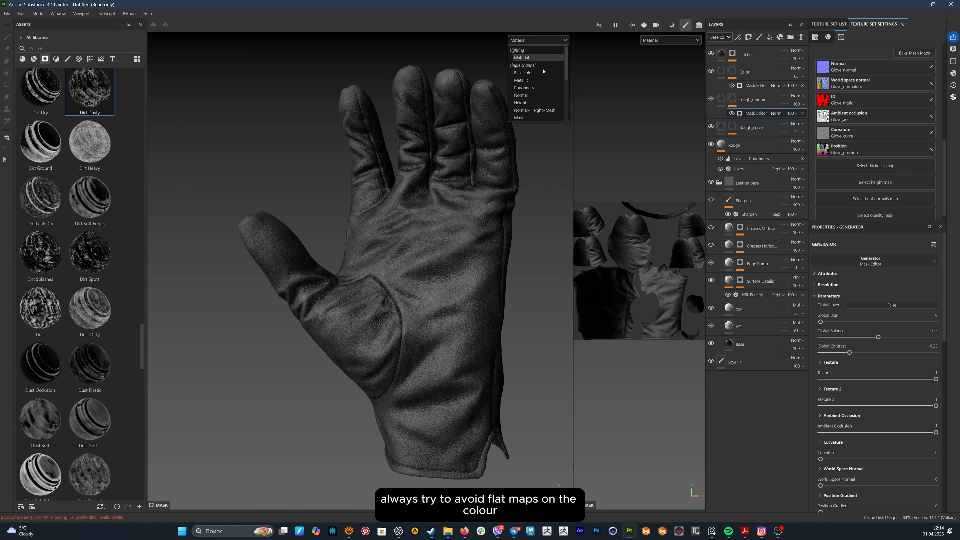
left_click(538, 94)
left_click_drag(383, 195, 415, 205, "alt")
middle_click_drag(415, 204, 417, 237, "alt")
key("ctrl+z")
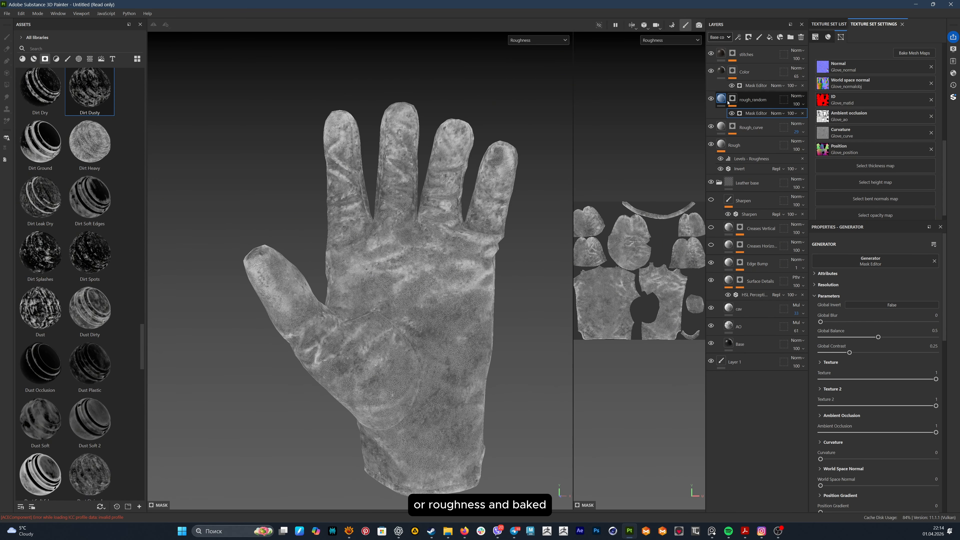
mouse_move(866, 383)
left_mouse_down()
mouse_move(895, 385)
mouse_move(884, 388)
left_mouse_up()
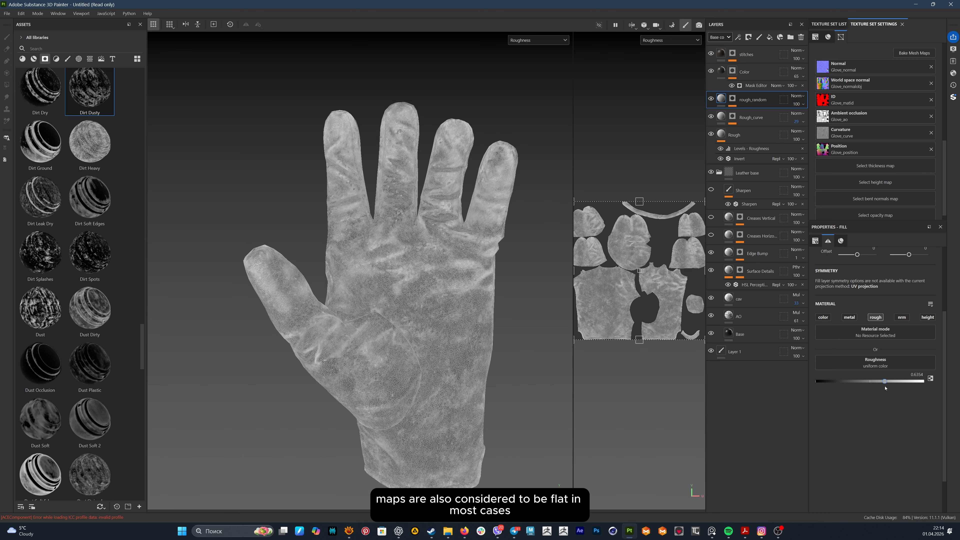
- In the rough_random mask generator, set the grunge texture balance to 0.56, global balance to 0.54 and global contrast to 0.23, and lower ambient occlusion
key("ctrl+y")
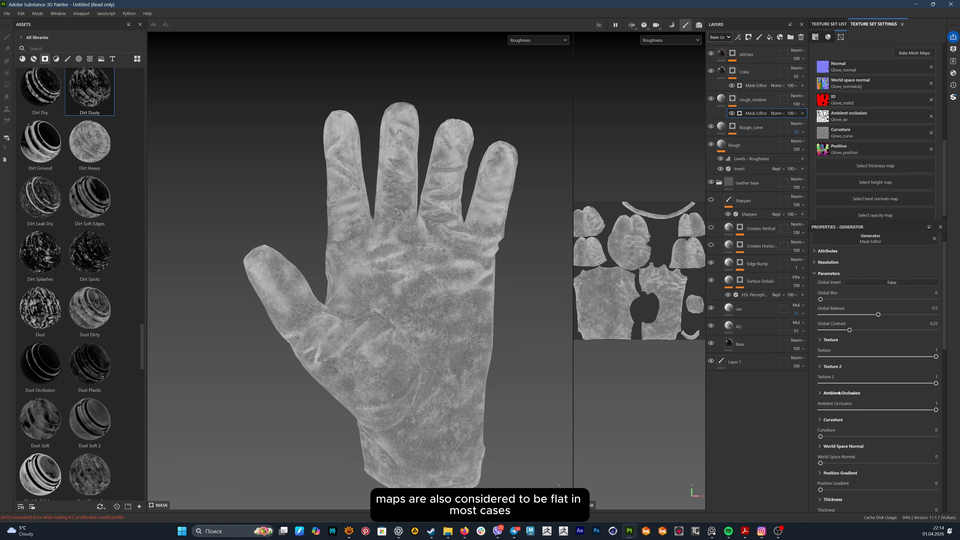
scroll(849, 307, "down", 3)
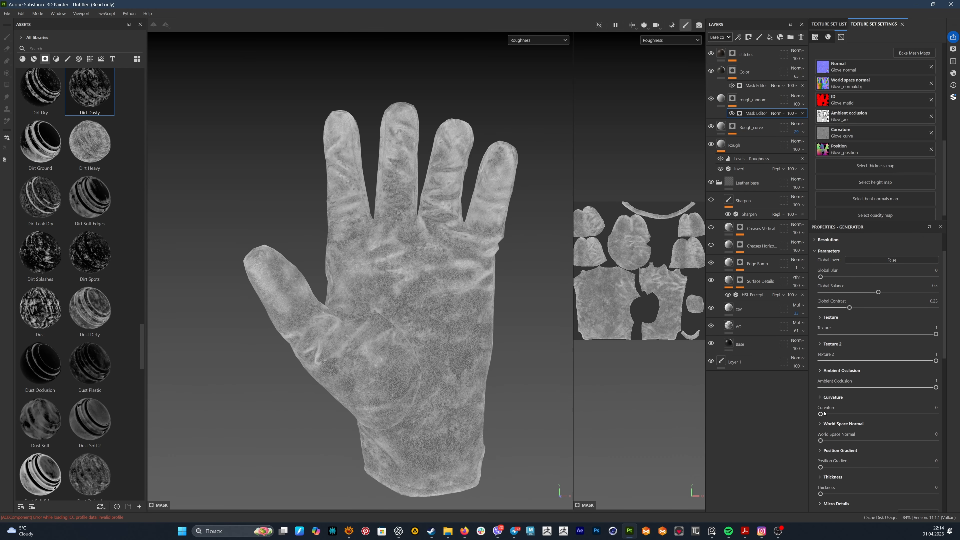
scroll(855, 413, "down", 3)
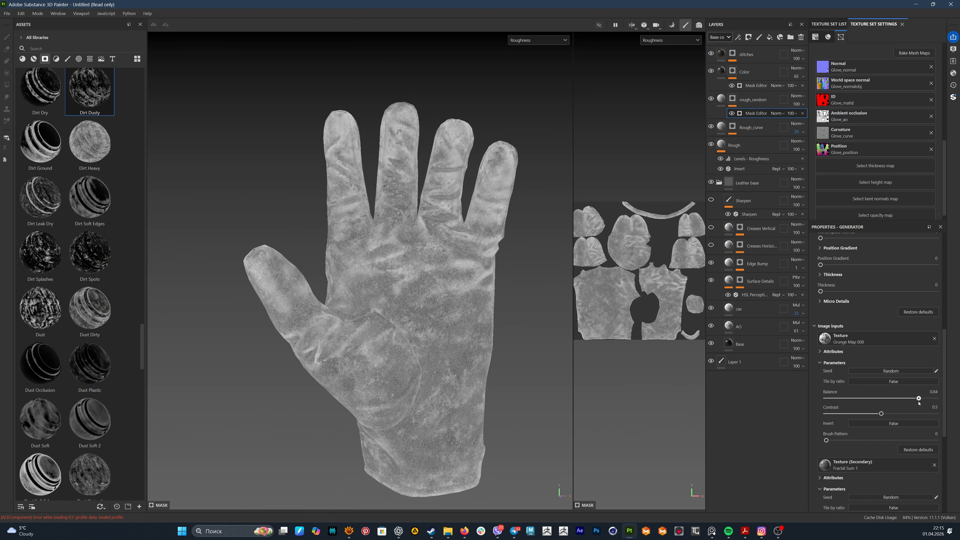
left_click_drag(918, 398, 887, 400)
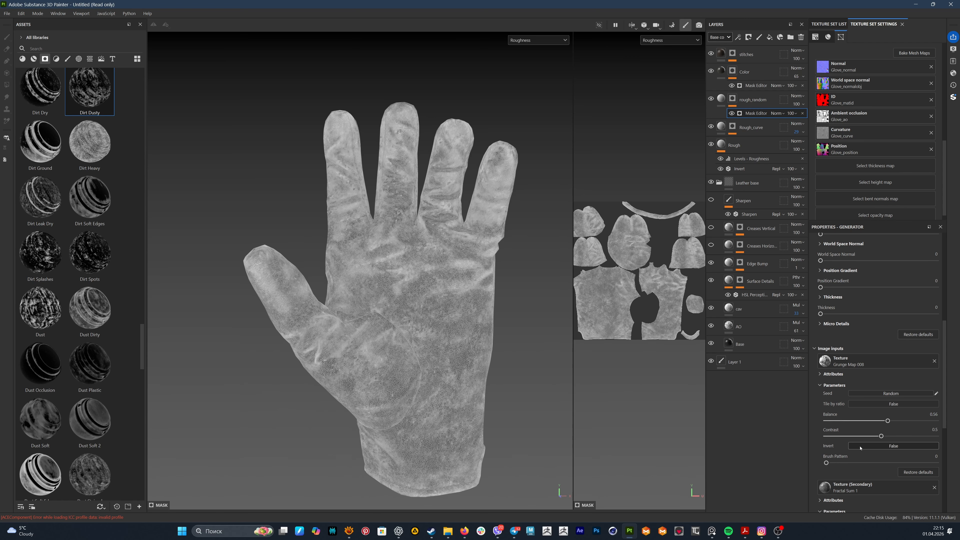
scroll(860, 447, "up", 5)
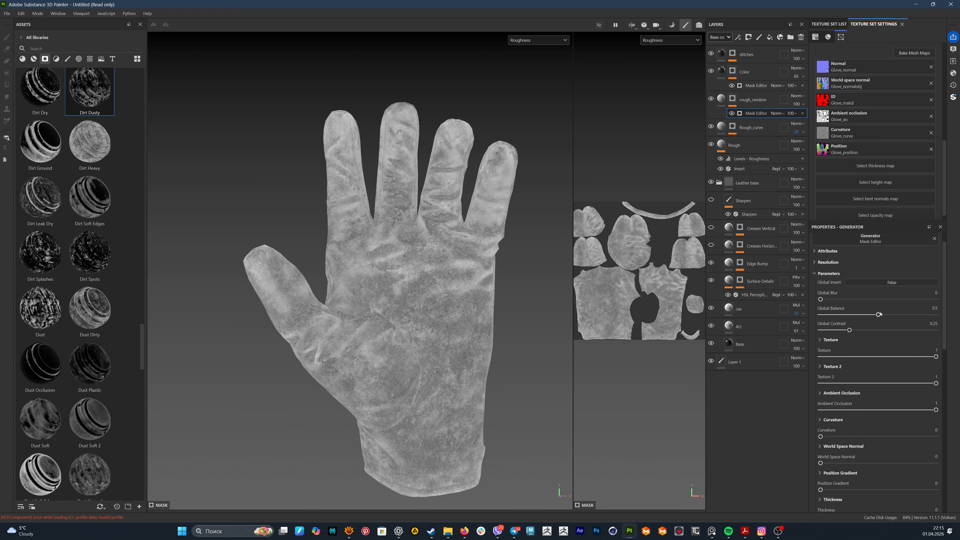
mouse_move(879, 314)
left_mouse_down()
mouse_move(863, 314)
mouse_move(882, 326)
left_mouse_up()
left_click_drag(851, 405, 808, 408)
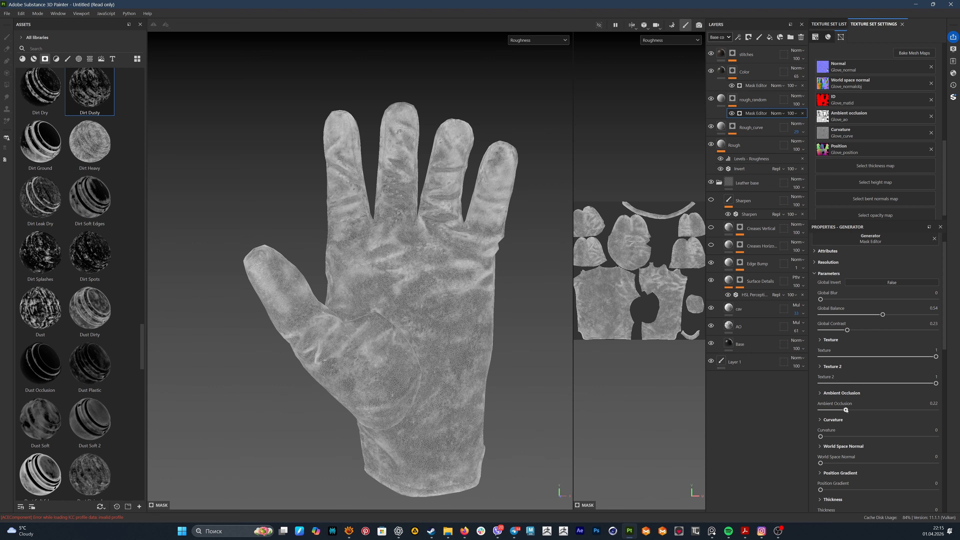
scroll(852, 387, "up", 1)
- Add a fill effect to the rough_random mask, blend it with Multiply and set its grayscale value to 0.5833
left_click(732, 99)
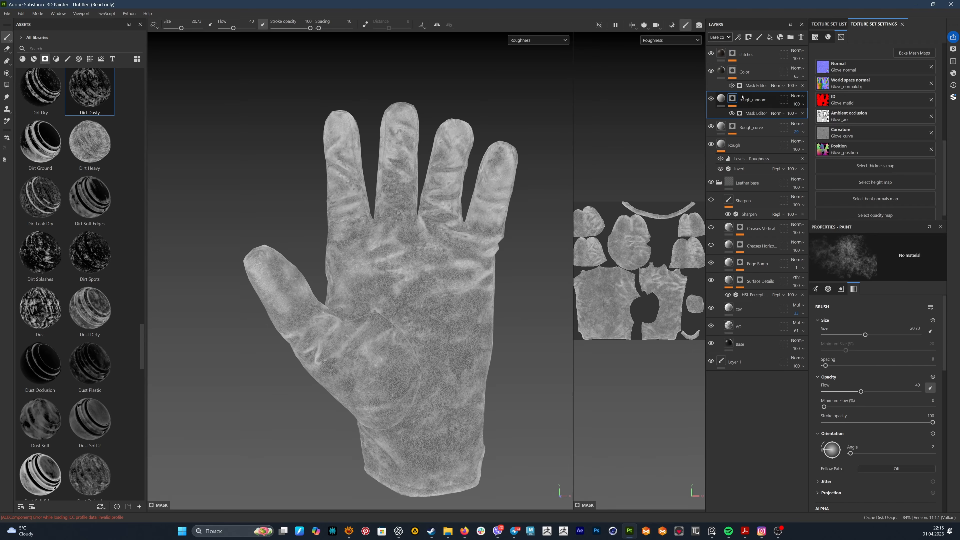
right_click(732, 99)
left_click(775, 359)
left_click(777, 113)
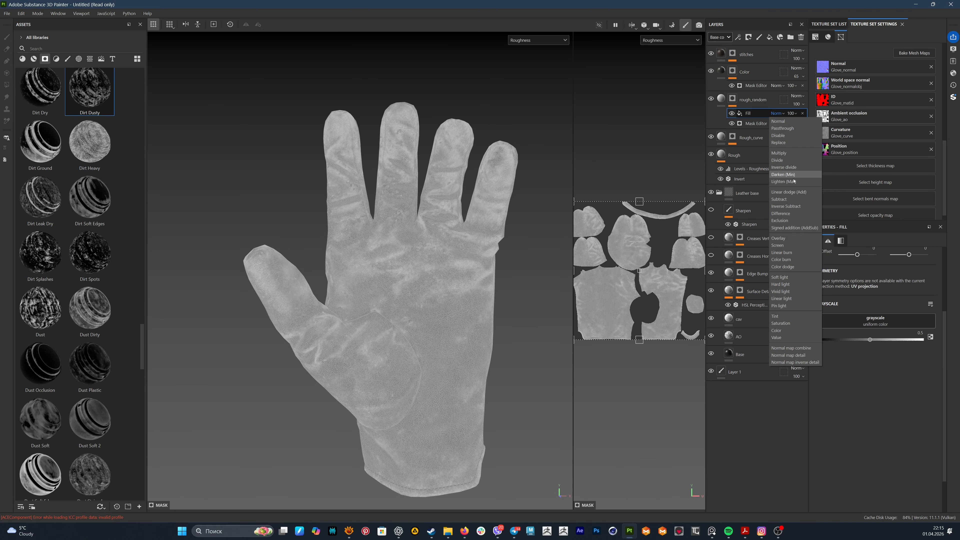
left_click(778, 153)
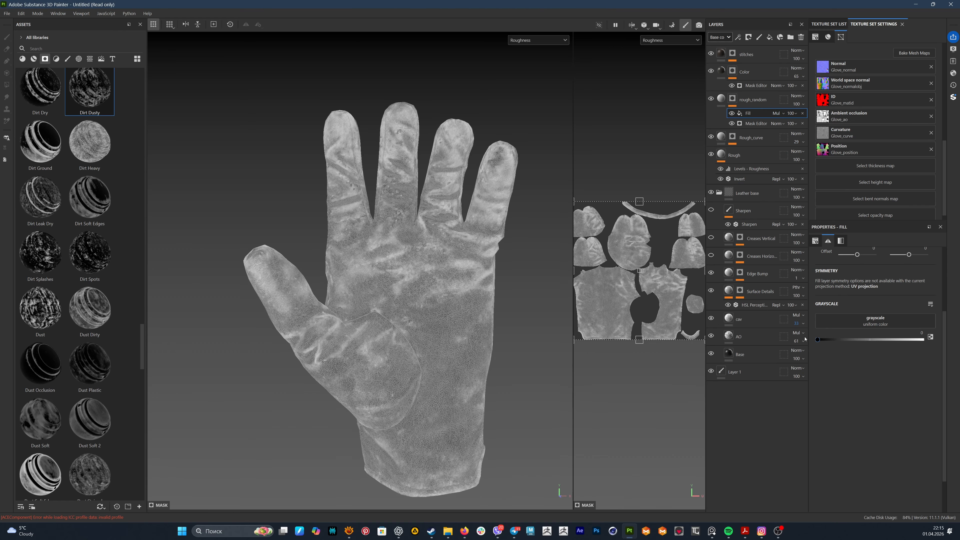
left_click_drag(787, 342, 879, 340)
- Switch to Material view and examine the glove's reflections on the back and palm under rotated lighting
left_click_drag(340, 257, 506, 253, "alt")
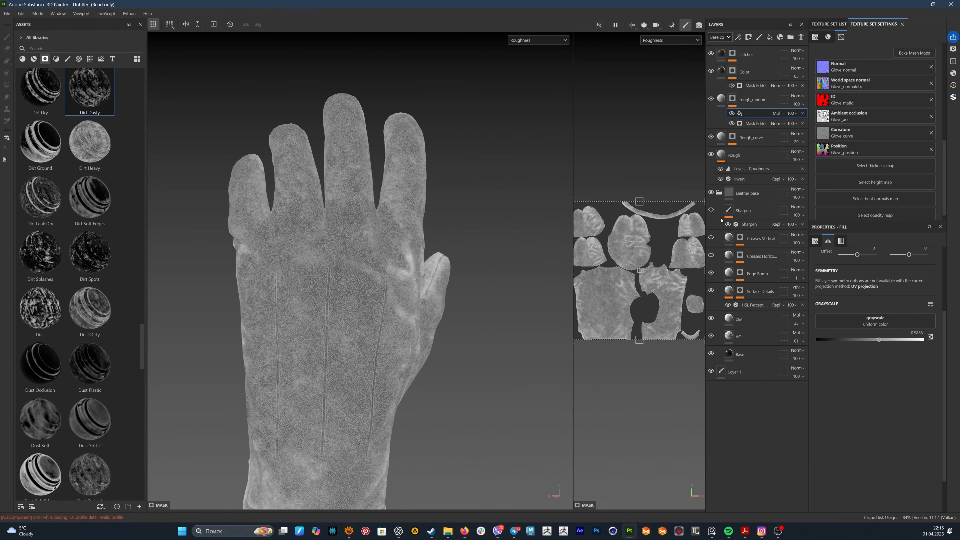
left_click(537, 40)
left_click(522, 57)
left_click_drag(377, 159, 430, 196, "alt")
right_click_drag(429, 196, 465, 214, "shift")
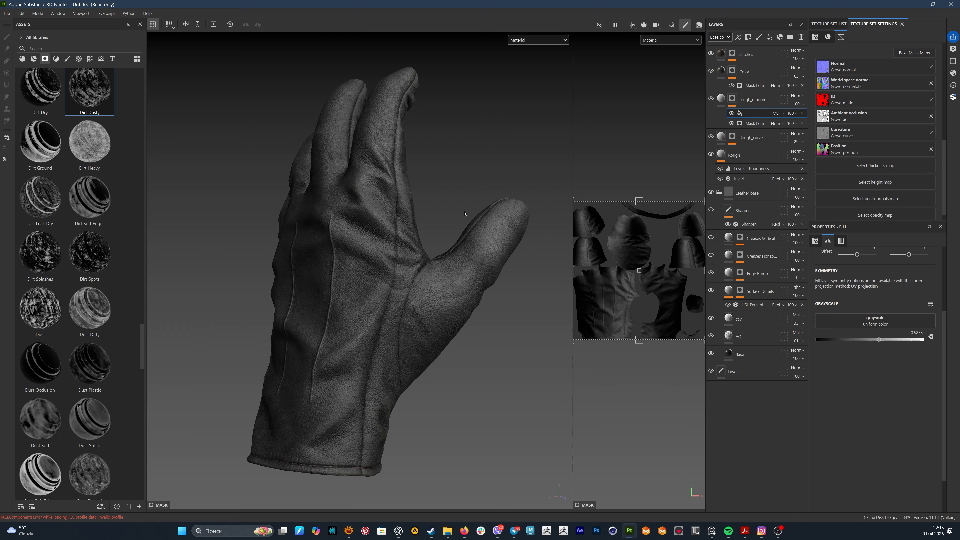
left_click_drag(465, 215, 347, 231, "alt")
right_click_drag(347, 231, 321, 199, "alt")
middle_click_drag(362, 197, 371, 231, "alt")
right_click_drag(370, 231, 476, 230, "shift")
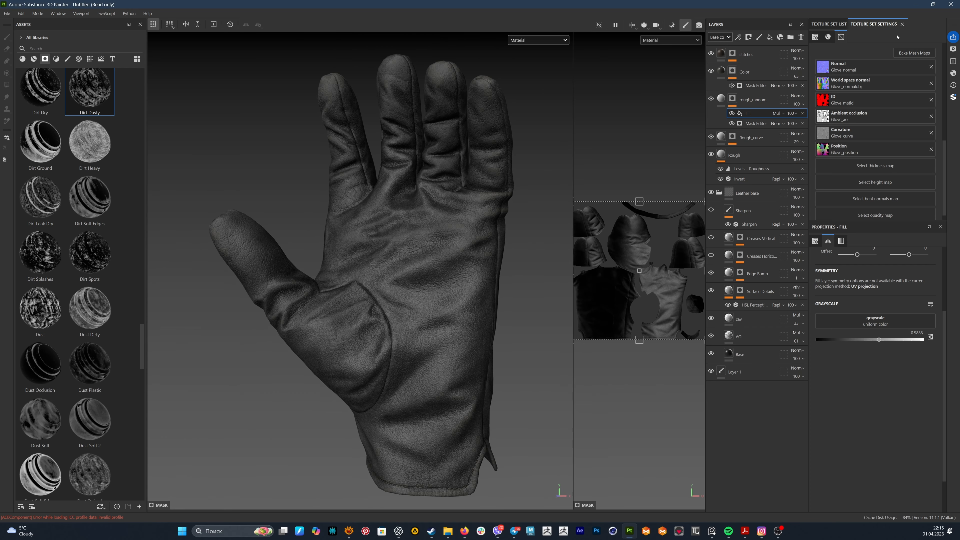
- Change the environment map to Studio Black Soft and rotate the lighting to check the palm's leather up close
left_click(954, 51)
left_click(859, 118)
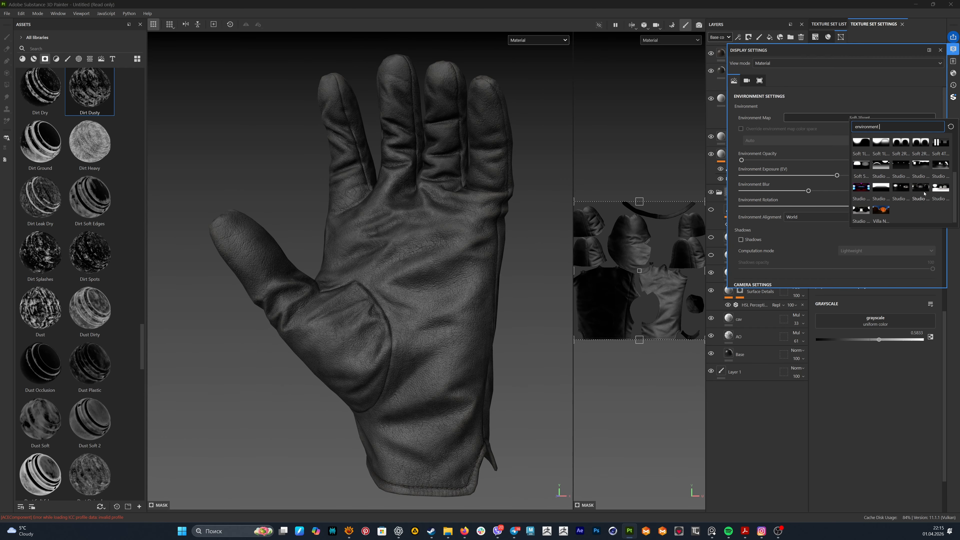
left_click(906, 197)
right_click_drag(505, 184, 503, 264, "shift")
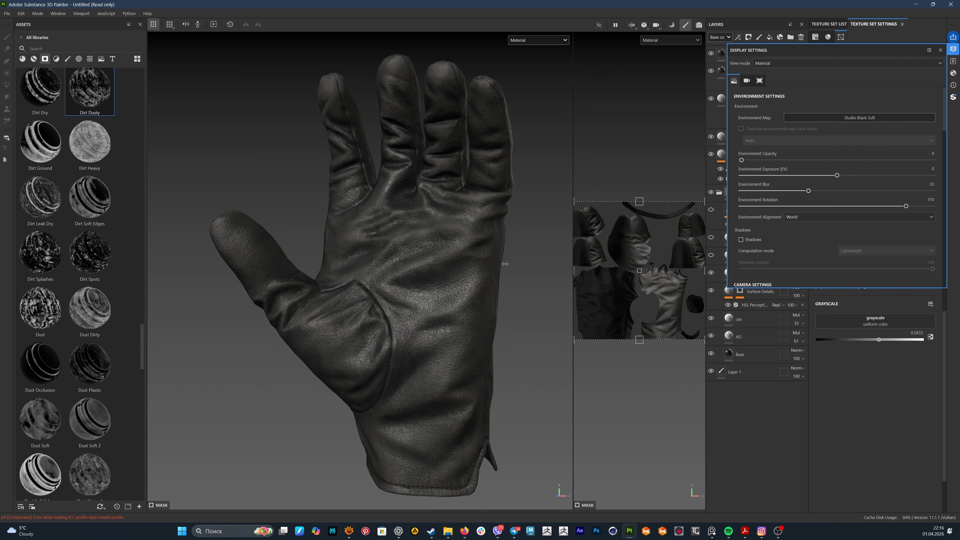
left_click_drag(450, 273, 432, 272, "alt")
right_click_drag(432, 271, 422, 221, "alt")
left_click_drag(422, 221, 400, 227, "alt")
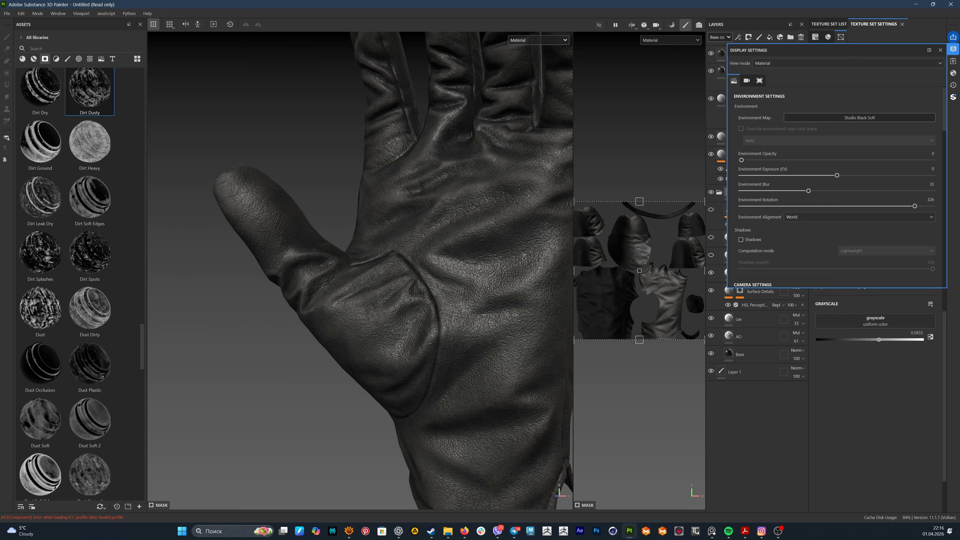
right_click_drag(400, 227, 461, 316, "alt")
right_click_drag(461, 316, 442, 322, "shift")
left_click(940, 50)
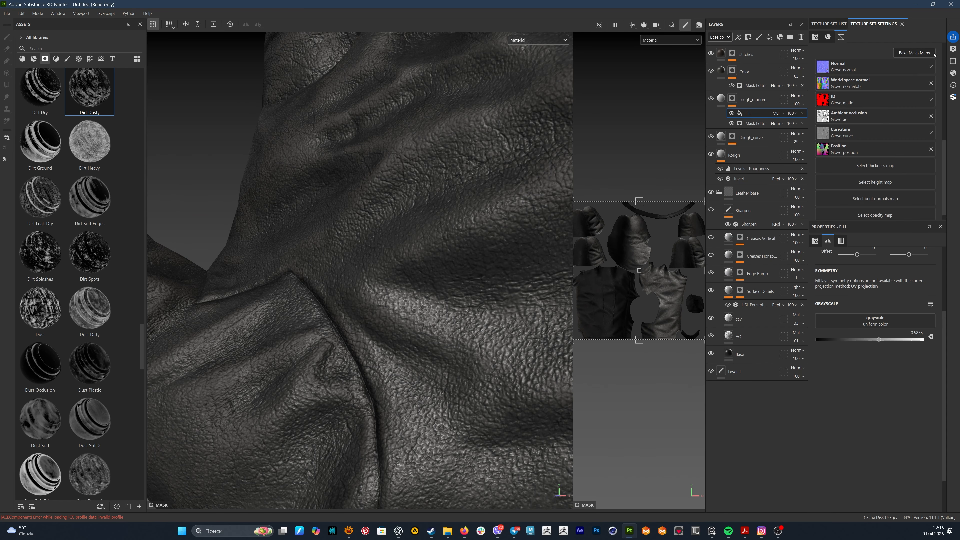
- Collapse the Leather base folder and try adjusting the midtone and output black of the Rough layer's roughness Levels
left_click(740, 140)
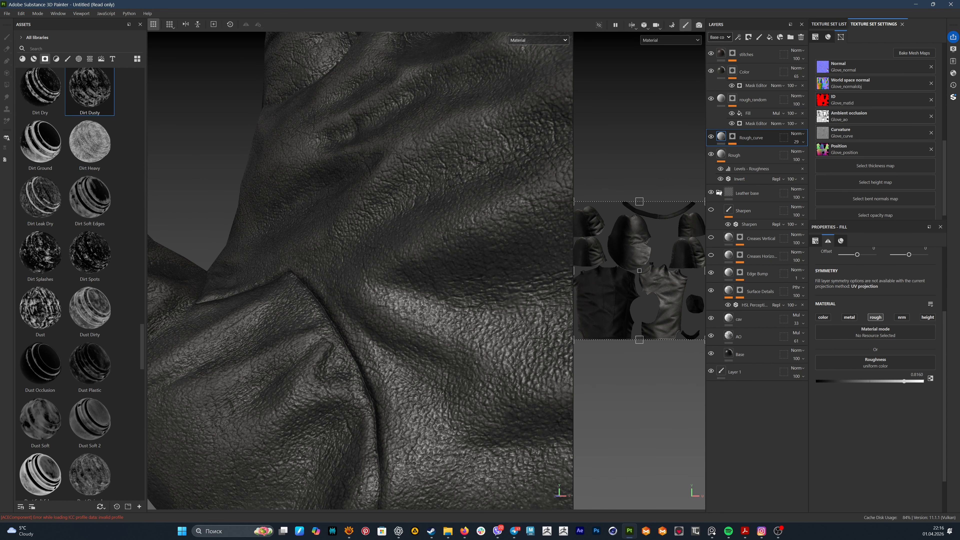
left_click(736, 320)
left_click(719, 193)
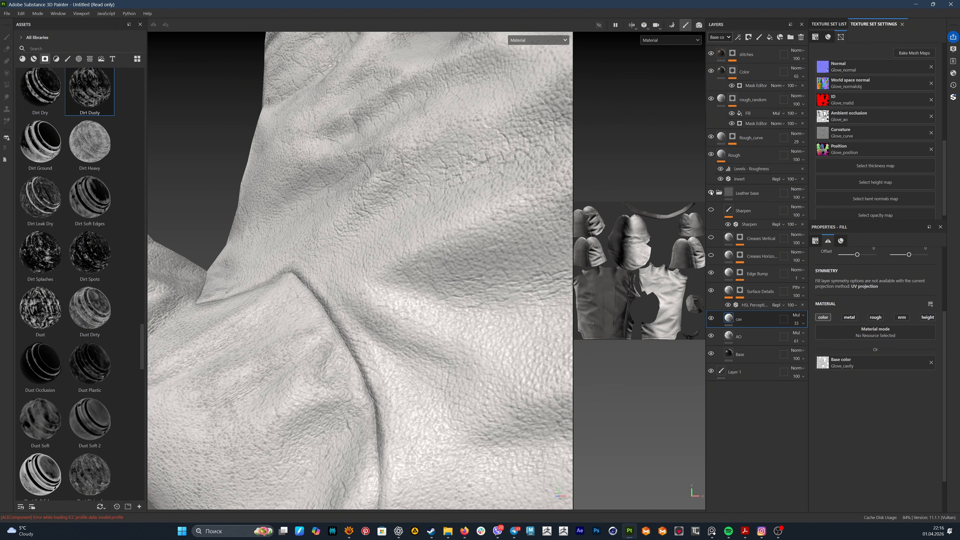
left_click(751, 169)
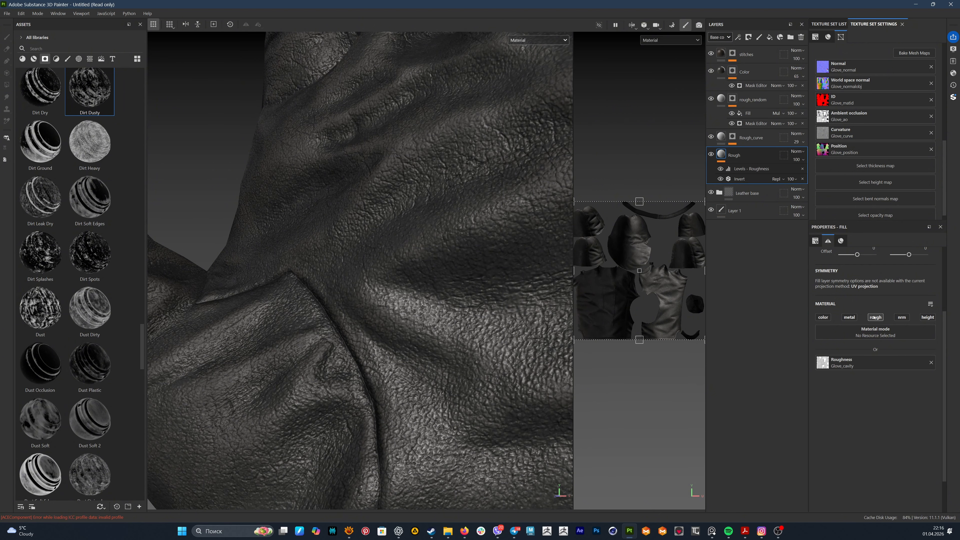
left_click_drag(844, 273, 828, 272)
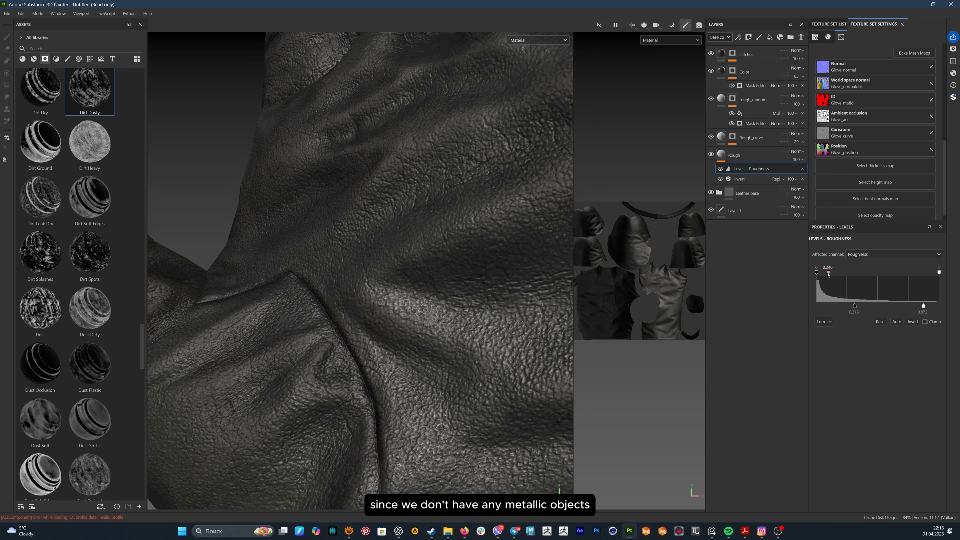
left_click_drag(856, 303, 884, 309)
key("ctrl+z")
- In Roughness view, set the Rough layer's Levels midtone to 0.905, output black to 0.205 and output white to 0.93
left_click(543, 41)
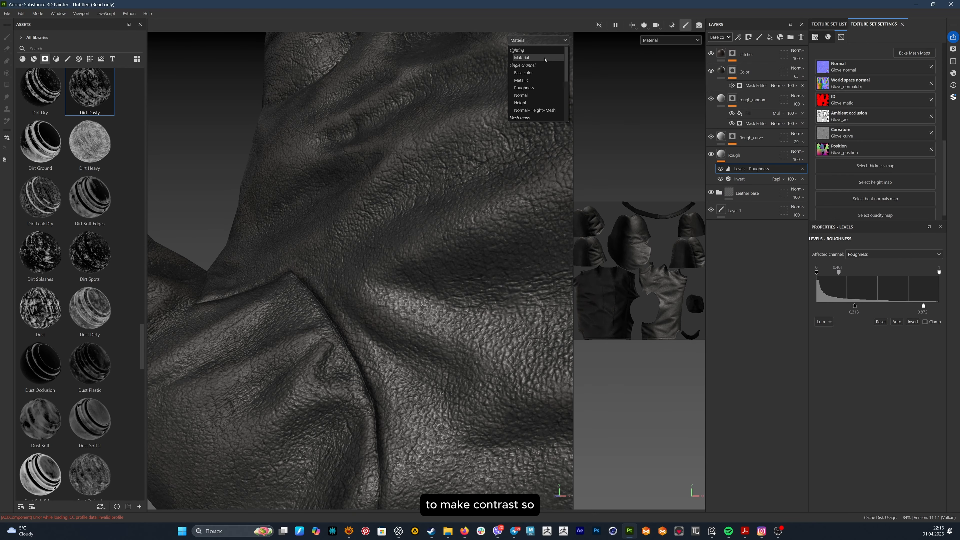
left_click(537, 87)
left_click_drag(901, 307, 921, 306)
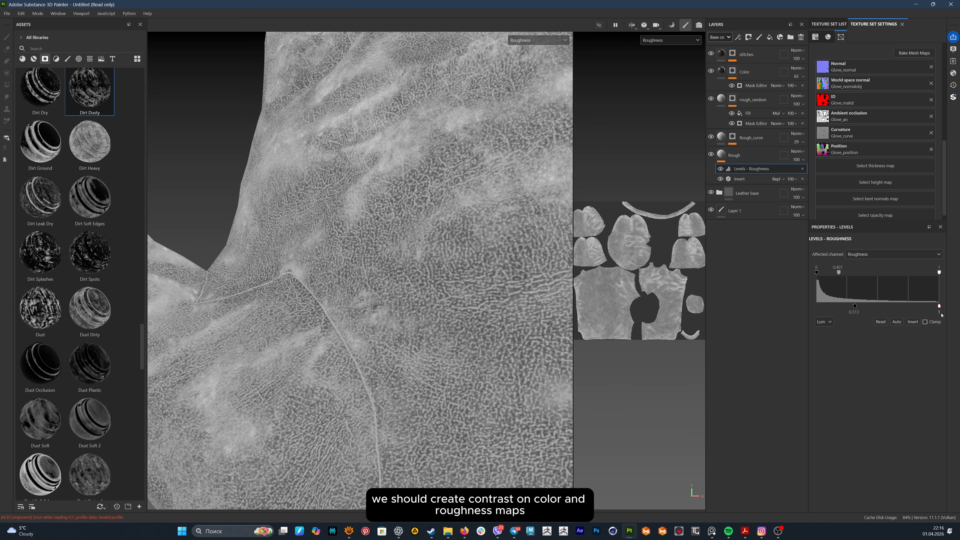
mouse_move(854, 306)
left_mouse_down()
mouse_move(865, 307)
mouse_move(840, 306)
left_mouse_up()
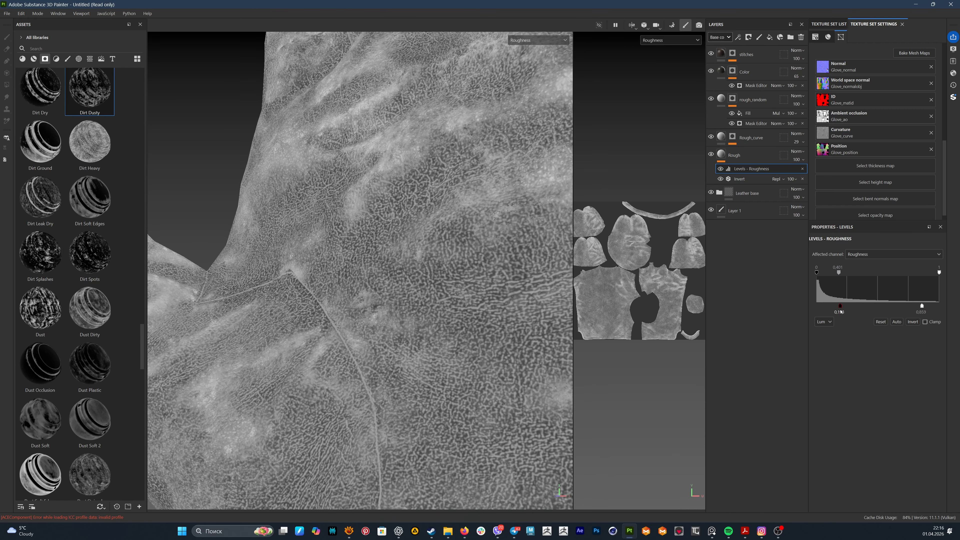
left_click_drag(938, 272, 930, 273)
mouse_move(853, 277)
left_mouse_down()
mouse_move(886, 278)
mouse_move(870, 281)
left_mouse_up()
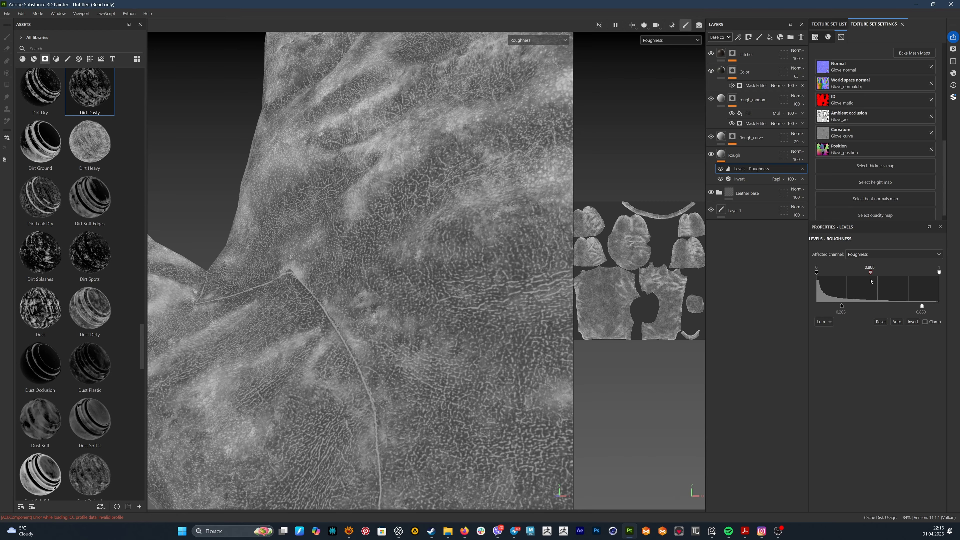
mouse_move(922, 306)
left_mouse_down()
mouse_move(877, 307)
mouse_move(950, 317)
left_mouse_up()
scroll(445, 287, "down", 5)
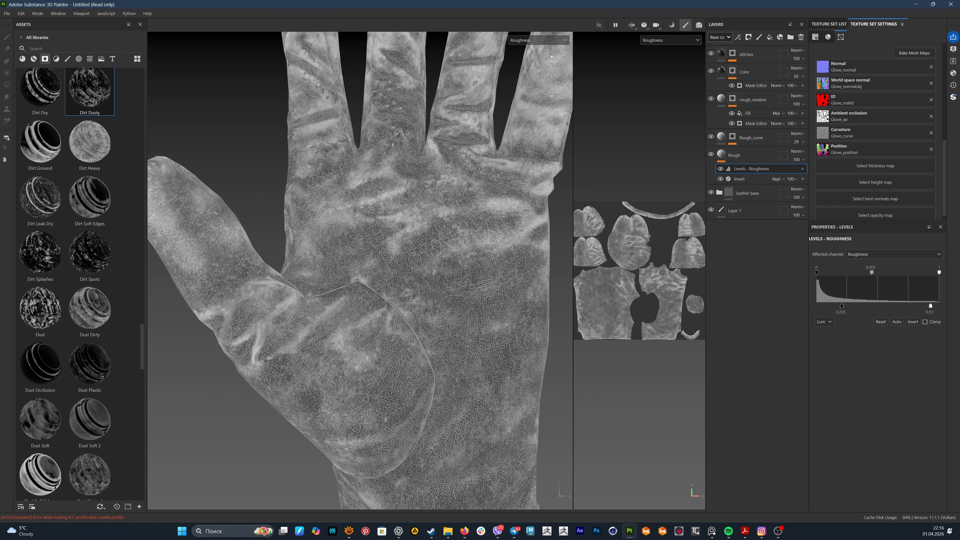
- In Material view, set the Rough layer's Levels output black to 0.303 and output white to 0.807, checking the glove's back
key("m")
scroll(462, 237, "up", 5)
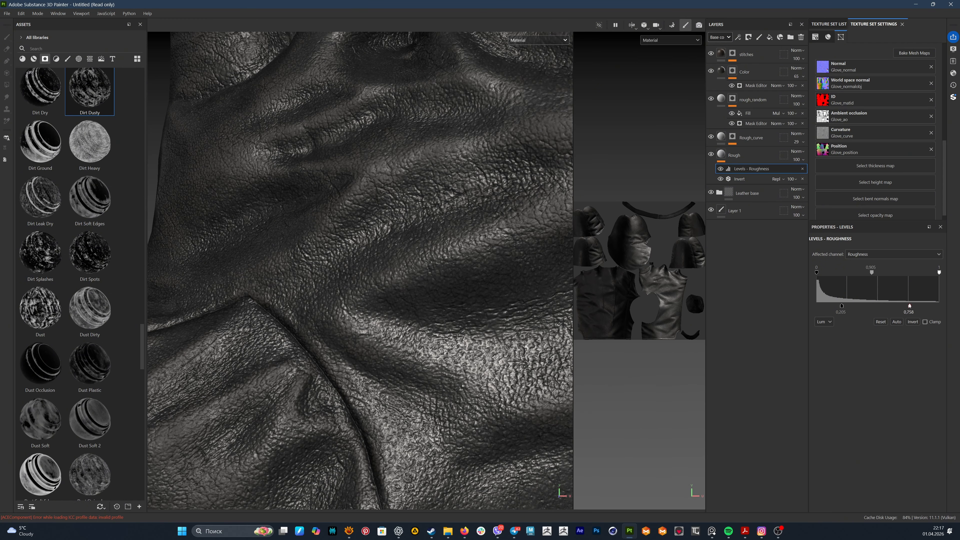
mouse_move(841, 306)
left_mouse_down()
mouse_move(892, 306)
mouse_move(854, 312)
left_mouse_up()
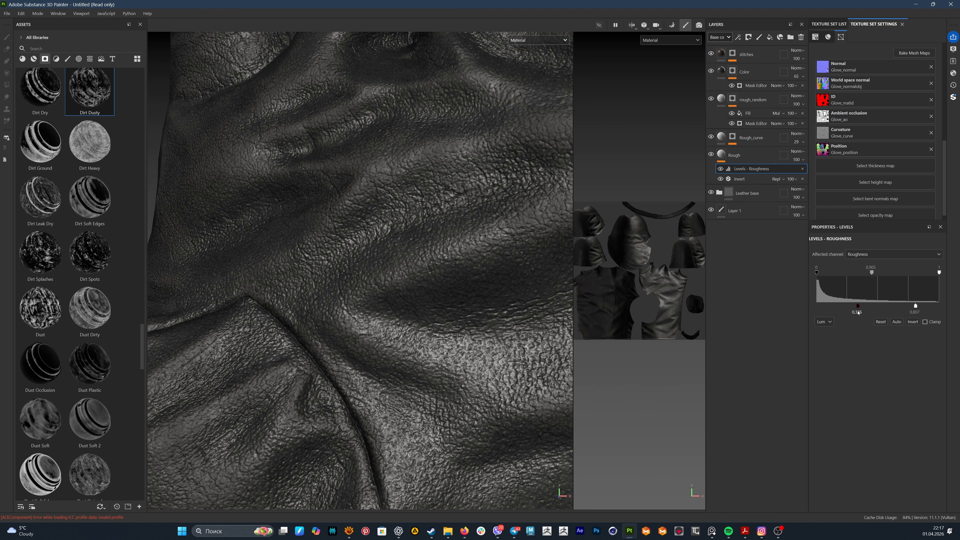
scroll(406, 215, "down", 5)
left_click_drag(407, 215, 521, 235, "alt")
right_click_drag(521, 234, 449, 242, "shift")
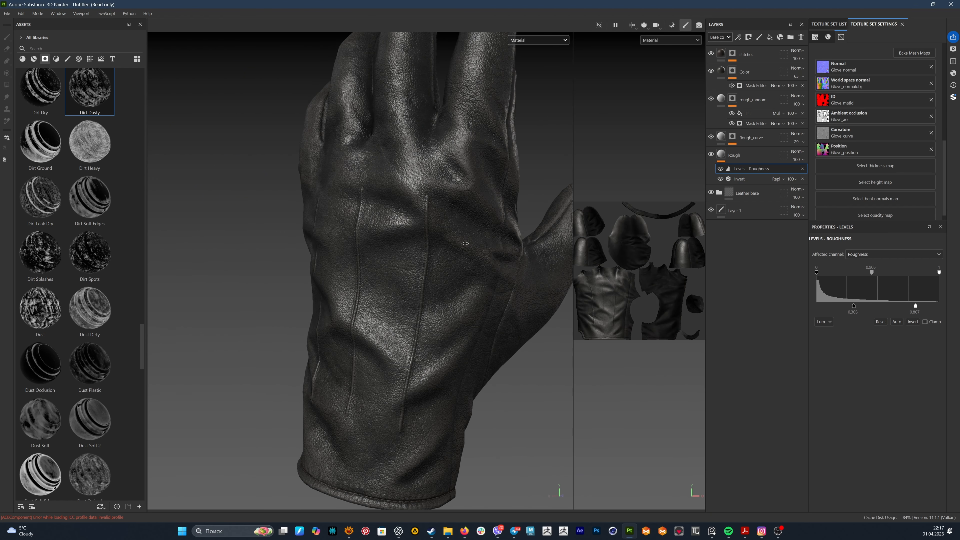
- Raise the Rough layer's Levels output black to 0.569 and check the duller leather across the back and palm
scroll(449, 242, "up", 4)
left_click_drag(449, 242, 457, 189, "alt")
left_click_drag(854, 306, 885, 306)
scroll(423, 187, "down", 5)
left_click_drag(424, 188, 232, 298, "alt")
scroll(415, 272, "down", 4)
right_click_drag(450, 247, 593, 246, "shift")
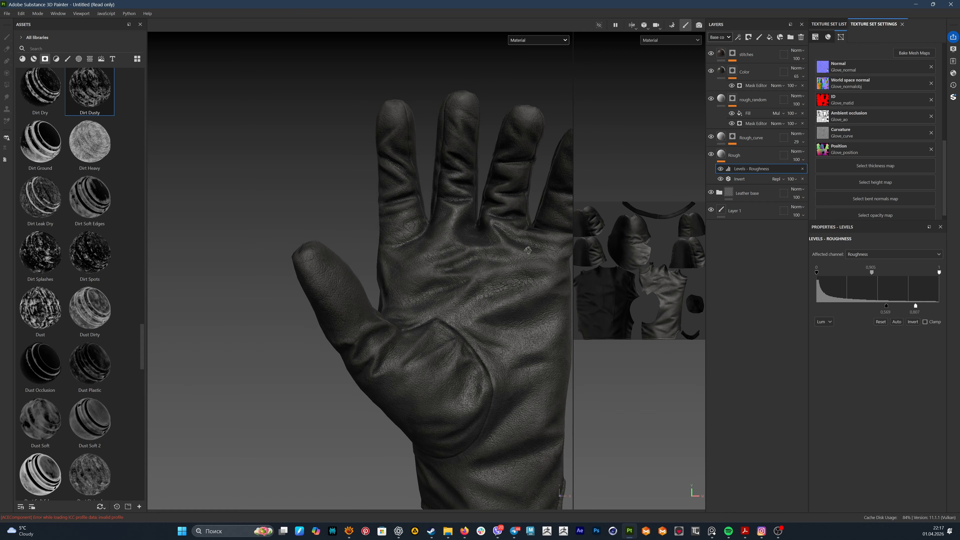
middle_click_drag(488, 223, 401, 283, "alt")
right_click_drag(401, 283, 434, 269, "alt")
left_click_drag(435, 270, 406, 289, "alt")
- Expand the Leather base folder, set the AO layer's opacity to 73 and raise the cav layer's opacity
left_click(719, 192)
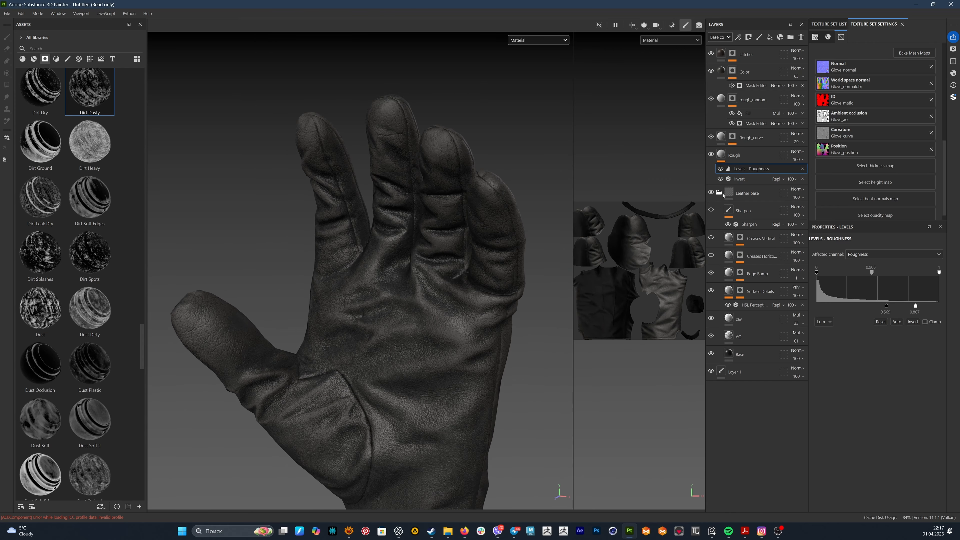
left_click(710, 336)
left_click_drag(795, 342, 845, 361)
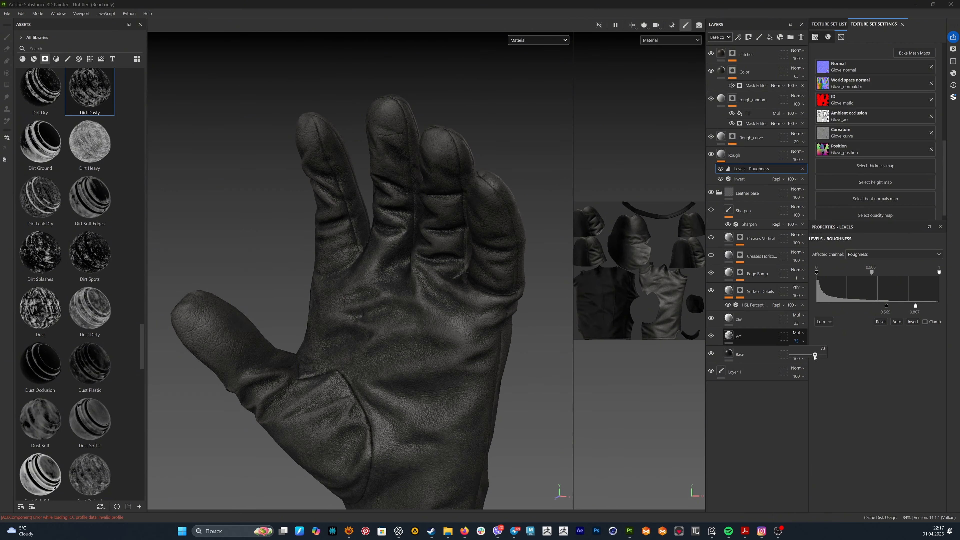
left_click_drag(795, 323, 811, 339)
- Set the Base layer's base color to the dark gray 212121
left_click(759, 354)
left_click(860, 331)
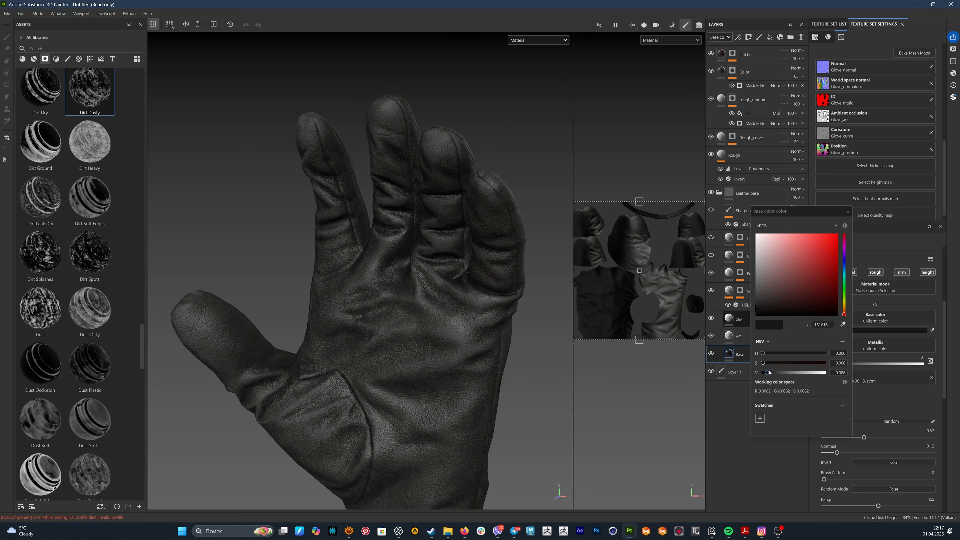
mouse_move(767, 372)
left_mouse_down()
mouse_move(805, 373)
mouse_move(812, 385)
mouse_move(770, 385)
left_mouse_up()
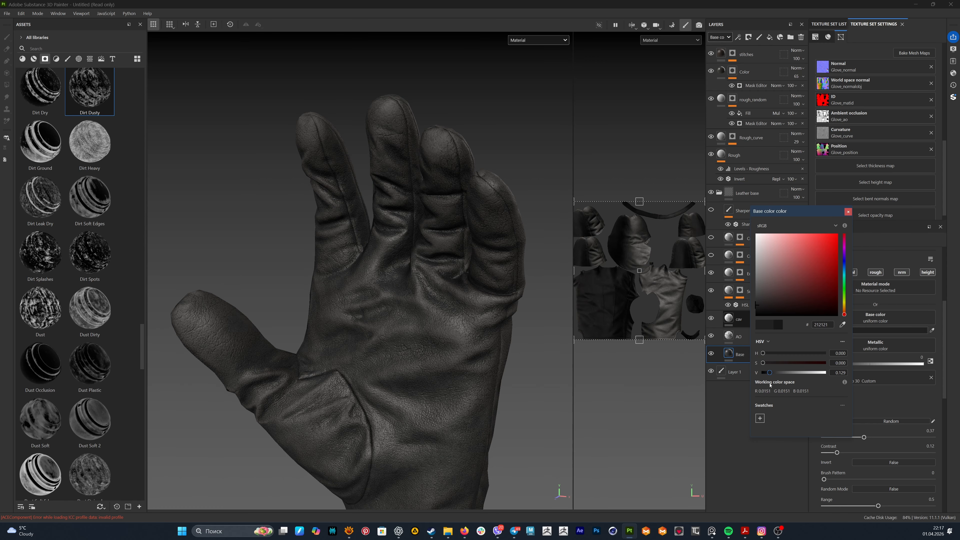
left_click(379, 324)
left_click(848, 211)
- Examine the whole glove under rotated lighting, down to the leather grain and stitching along the cuff
scroll(468, 321, "down", 3)
left_click_drag(468, 322, 529, 346, "alt")
middle_click_drag(529, 346, 488, 260, "alt")
left_click_drag(488, 260, 231, 311, "alt")
left_click_drag(375, 279, 393, 285, "alt")
right_click_drag(392, 285, 550, 302, "shift")
mouse_move(550, 301)
left_mouse_down("alt")
mouse_move(505, 300)
mouse_move(553, 307)
left_mouse_up("alt")
right_click_drag(553, 308, 504, 353, "shift")
left_click_drag(503, 356, 423, 370, "alt")
middle_click_drag(423, 370, 413, 285, "alt")
right_click_drag(413, 285, 677, 403, "alt")
middle_click_drag(495, 469, 488, 385, "alt")
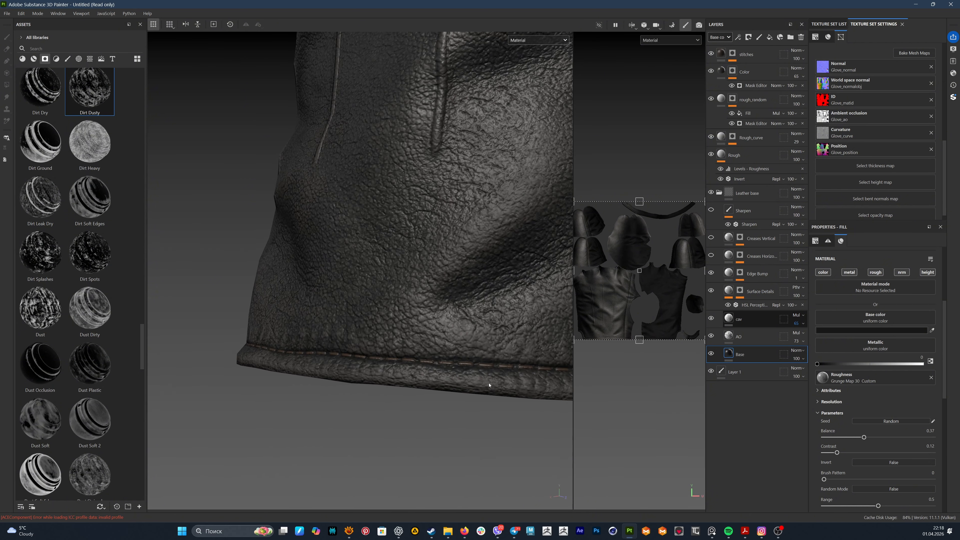
left_click_drag(488, 386, 454, 362, "alt")
right_click_drag(454, 363, 567, 390, "alt")
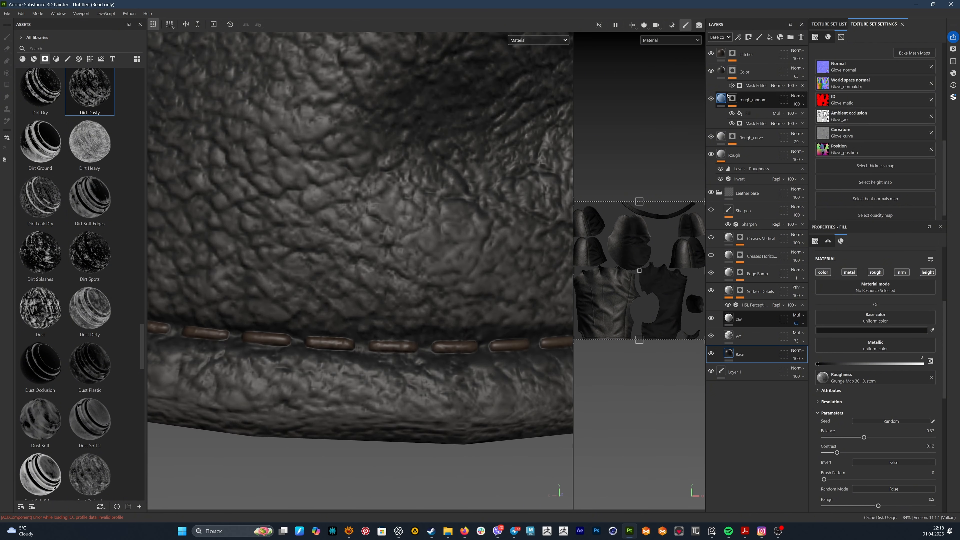
- Set the stitches layer's roughness to 0.6319 and disable its height channel
left_click(720, 56)
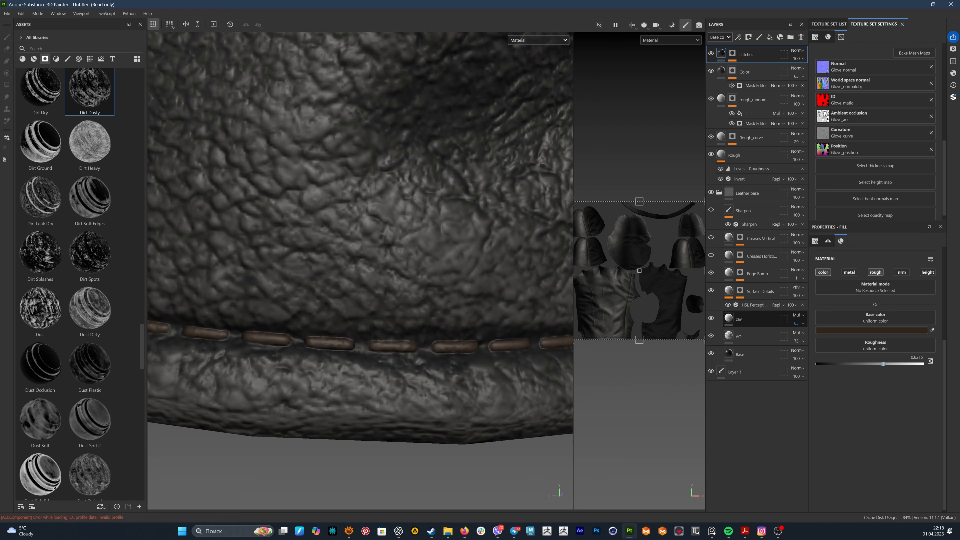
left_click_drag(869, 396, 868, 396)
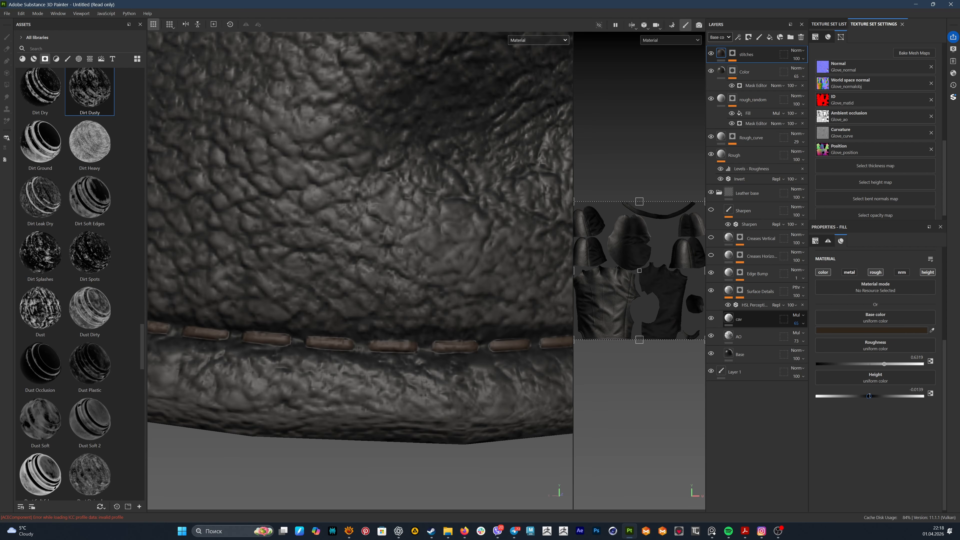
left_click(931, 272)
scroll(480, 287, "down", 4)
left_click_drag(480, 287, 681, 326, "alt")
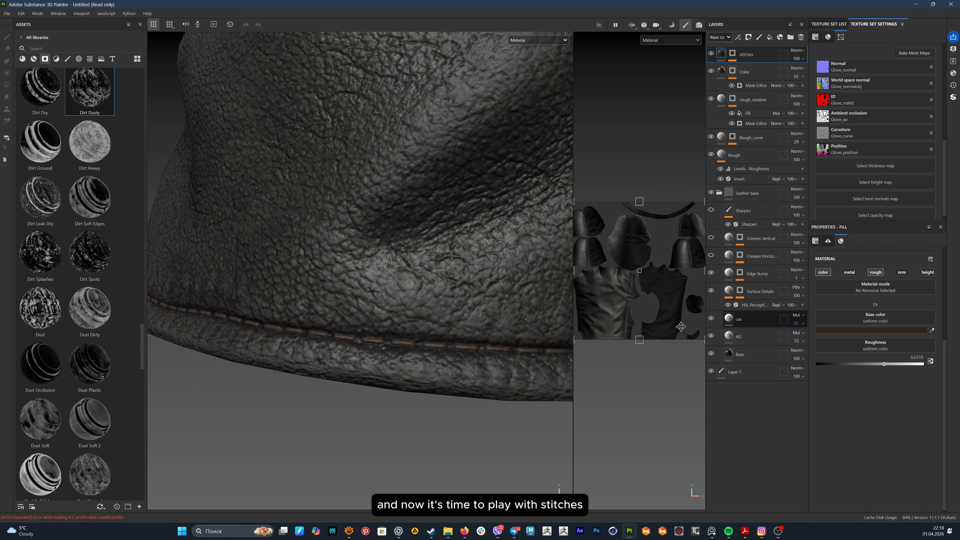
- Add a fill effect to the stitches layer's content with only the height channel active
right_click(721, 50)
left_click(754, 248)
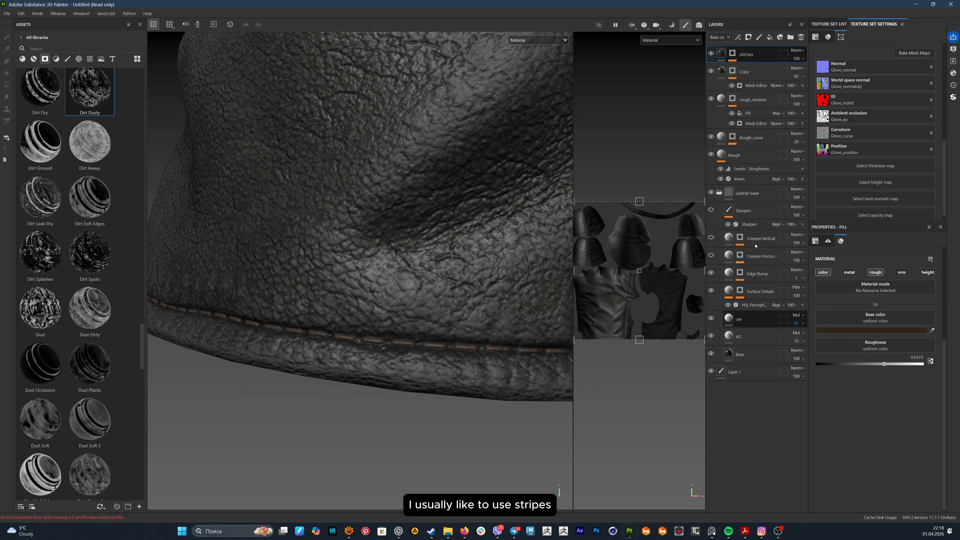
left_click(927, 272)
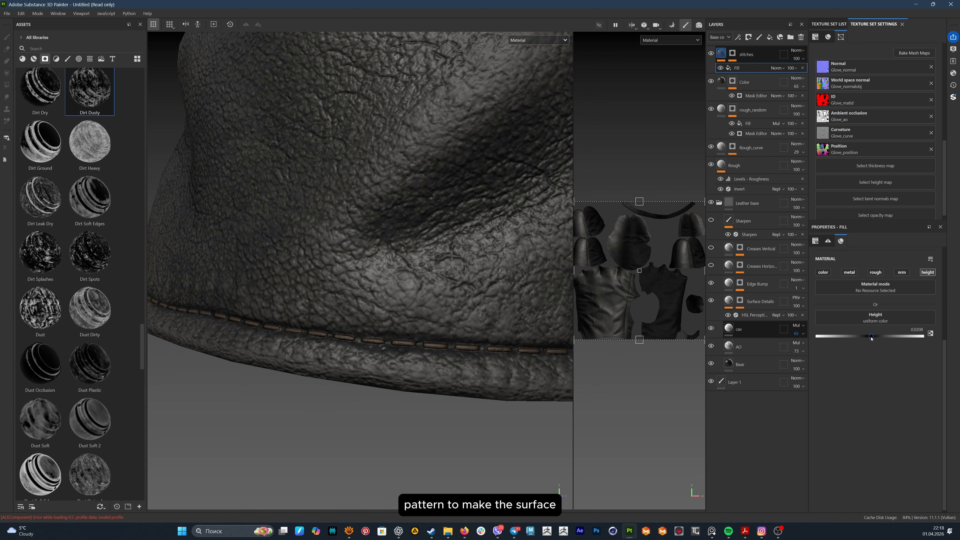
- Search the resources for "patt", assign the Stripes pattern to the fill's height and scale down its projection on the UVs
left_click(883, 321)
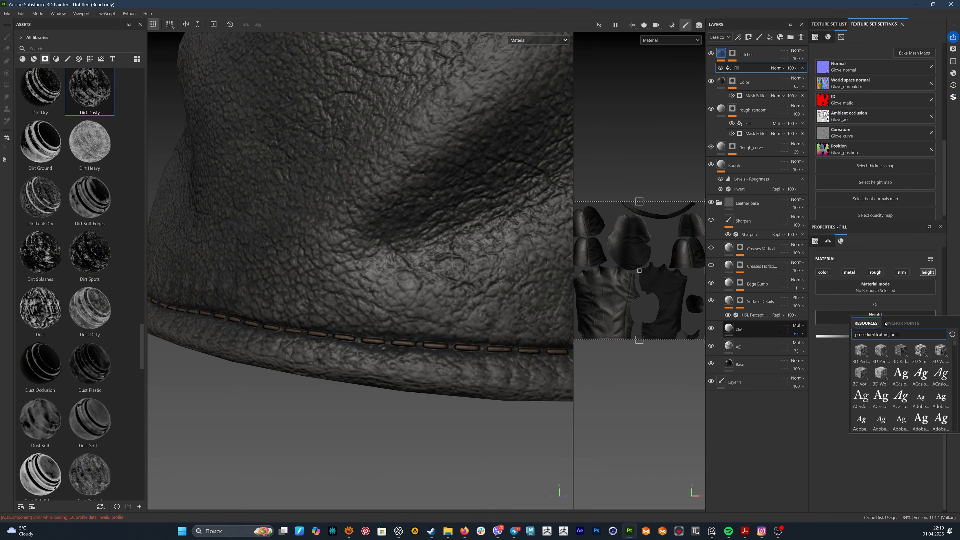
left_click(935, 336)
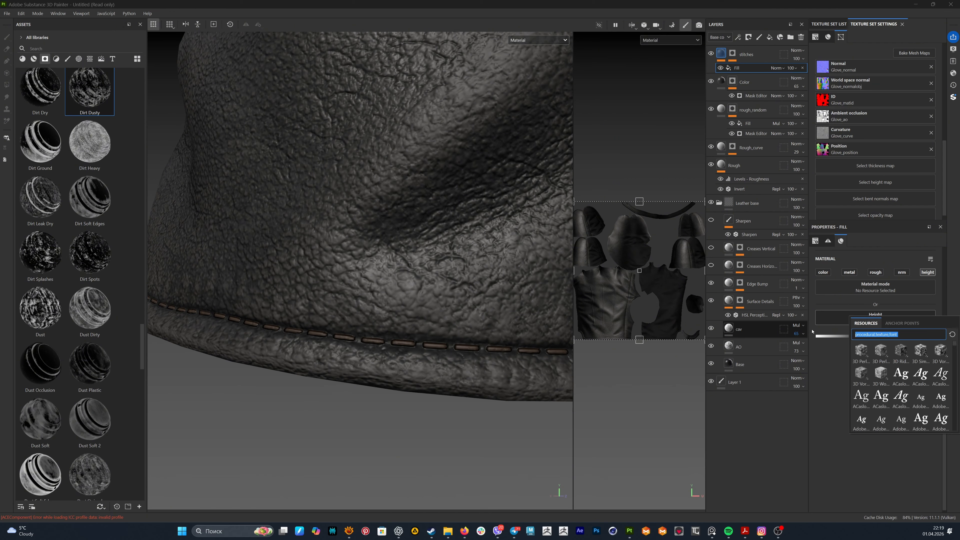
type("patt")
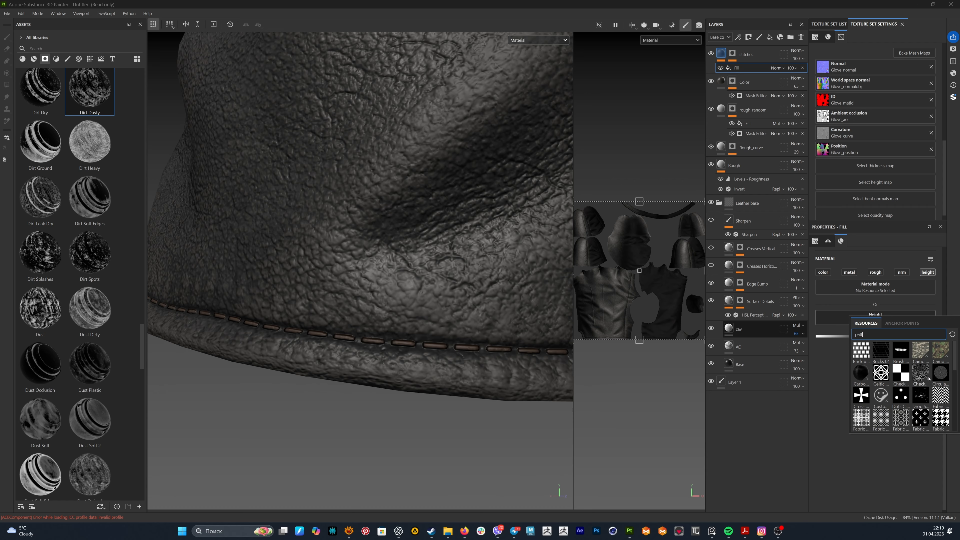
scroll(928, 378, "down", 10)
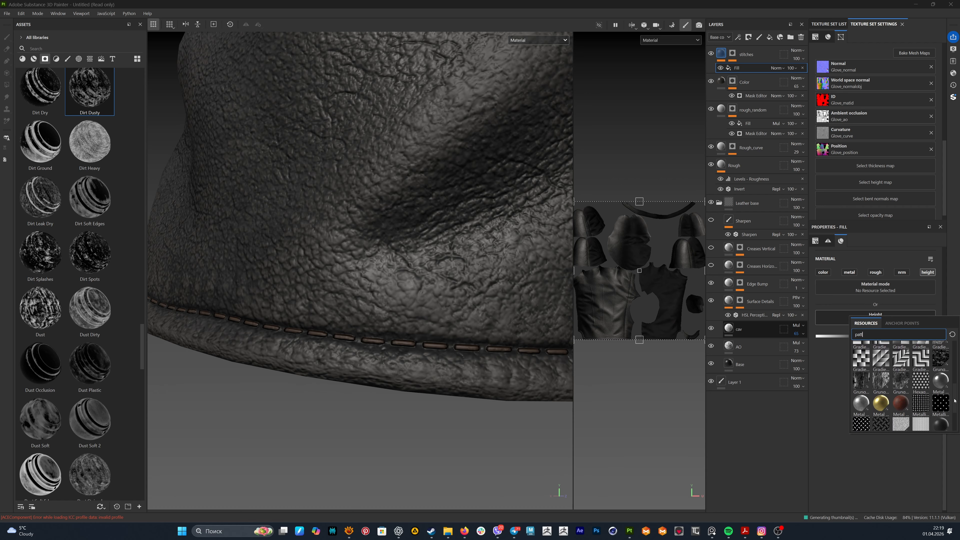
left_click_drag(953, 401, 954, 416)
left_click(941, 395)
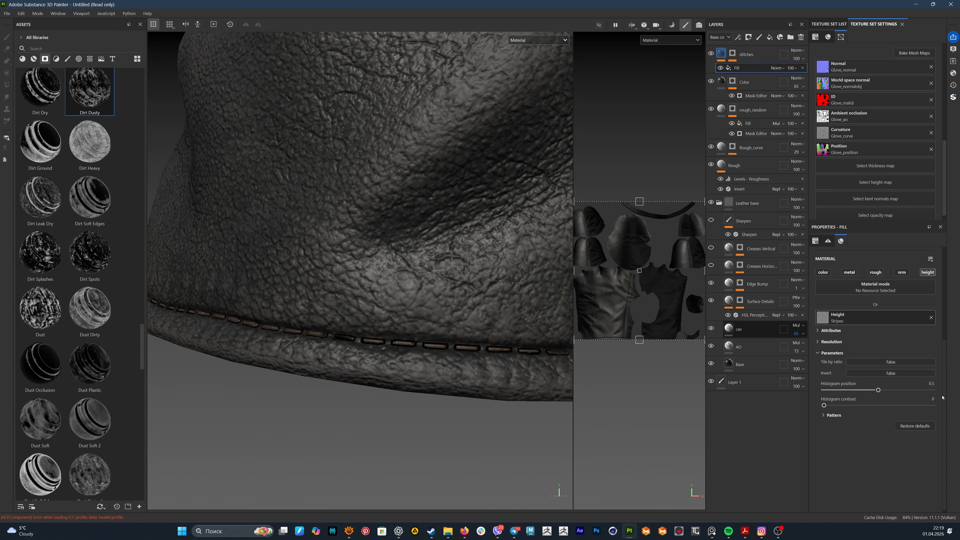
scroll(668, 256, "down", 1)
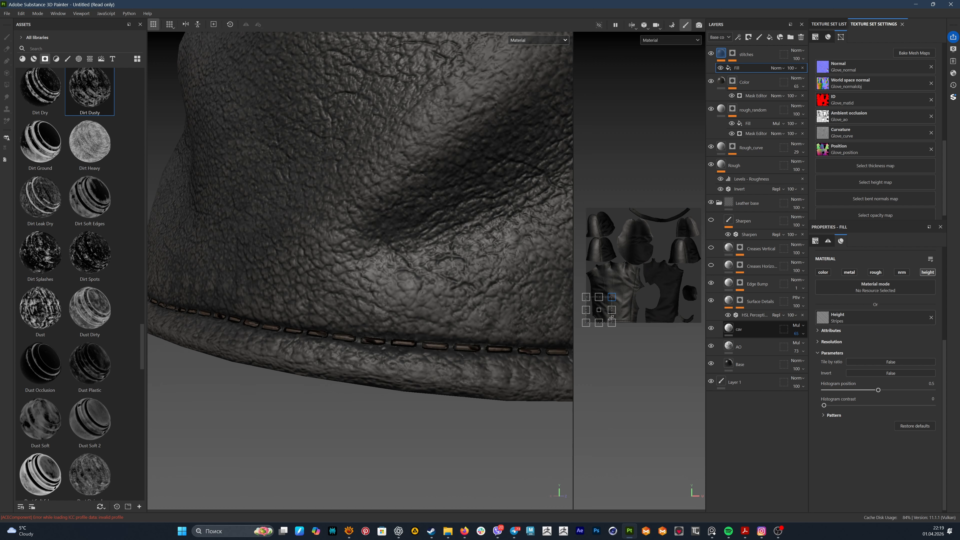
scroll(611, 317, "up", 5)
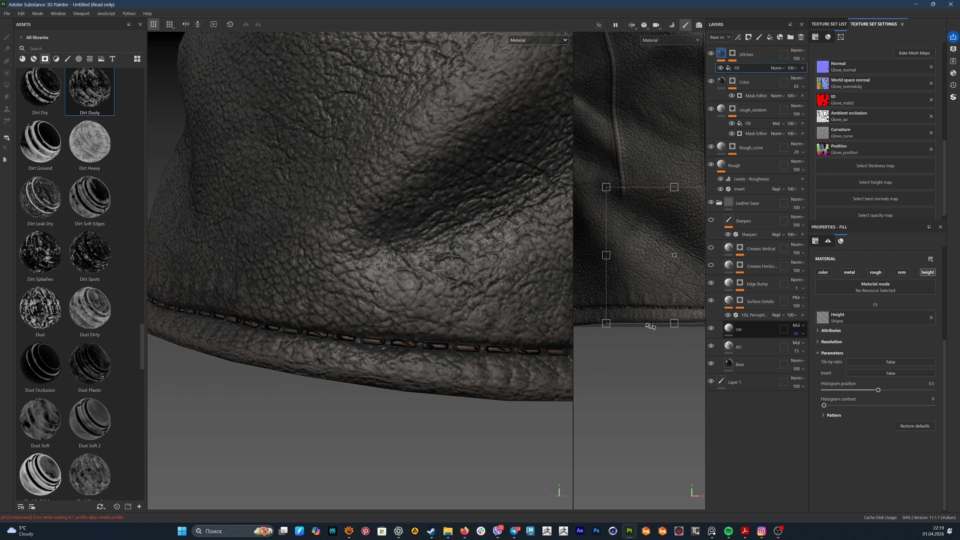
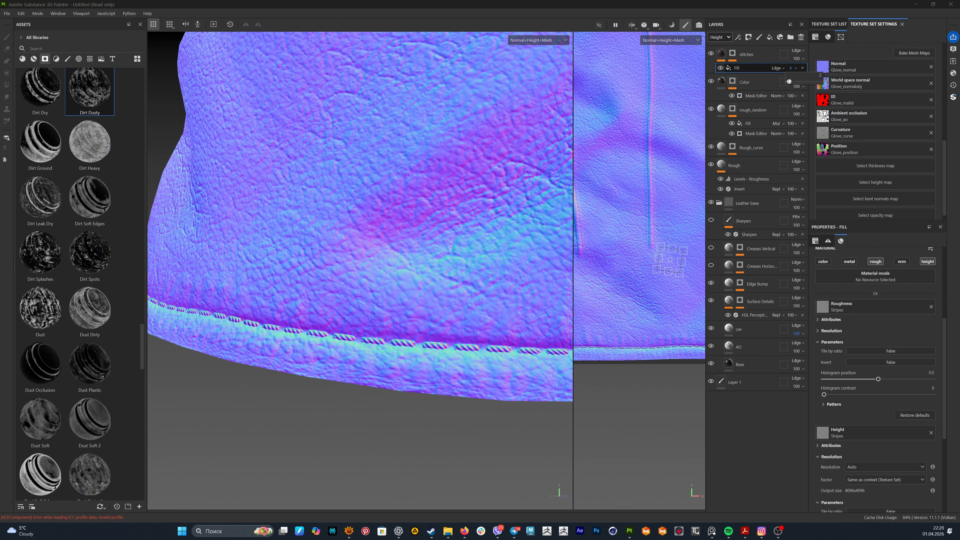
- Show the Roughness channel in the layer stack and viewport and lower the roughness opacity of the stitches layer's Stripes fill
left_click(719, 37)
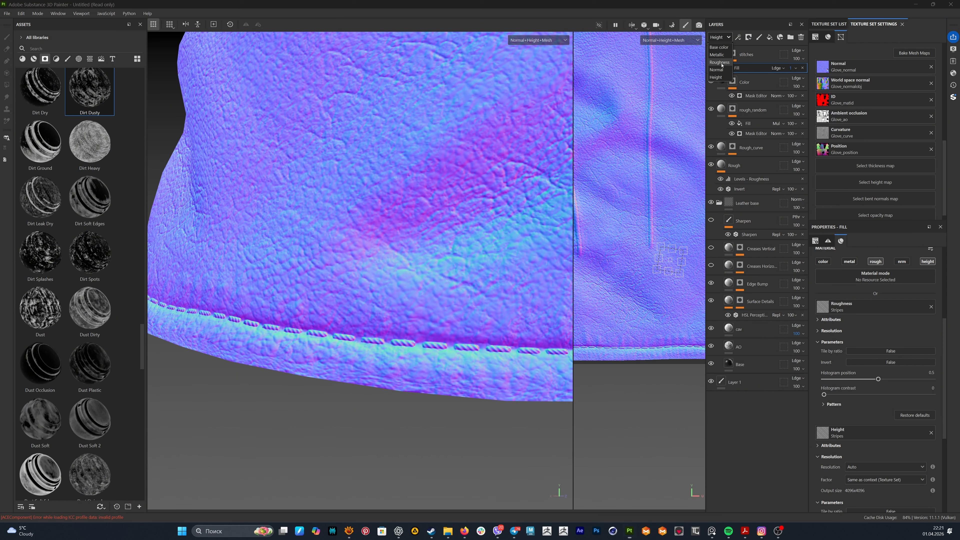
left_click(720, 64)
left_click(542, 41)
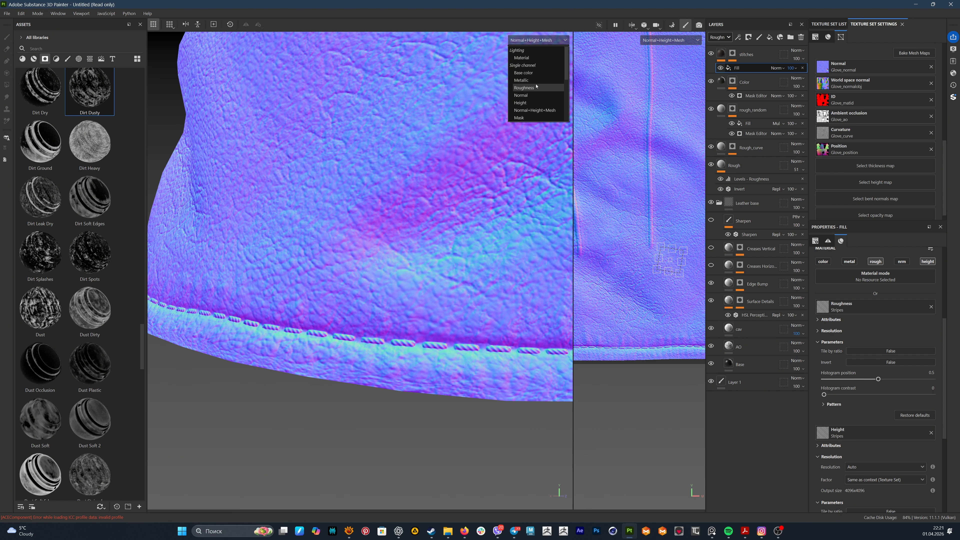
left_click(536, 88)
left_click(792, 69)
left_click_drag(792, 81, 786, 81)
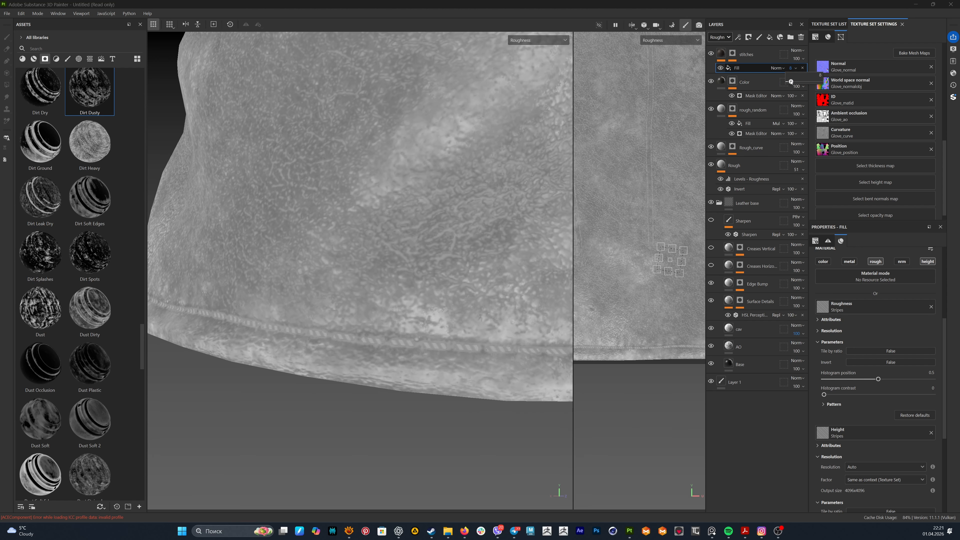
- Set the roughness Stripes pattern to 19 stripes and return the viewport to the Material view
scroll(908, 421, "down", 2)
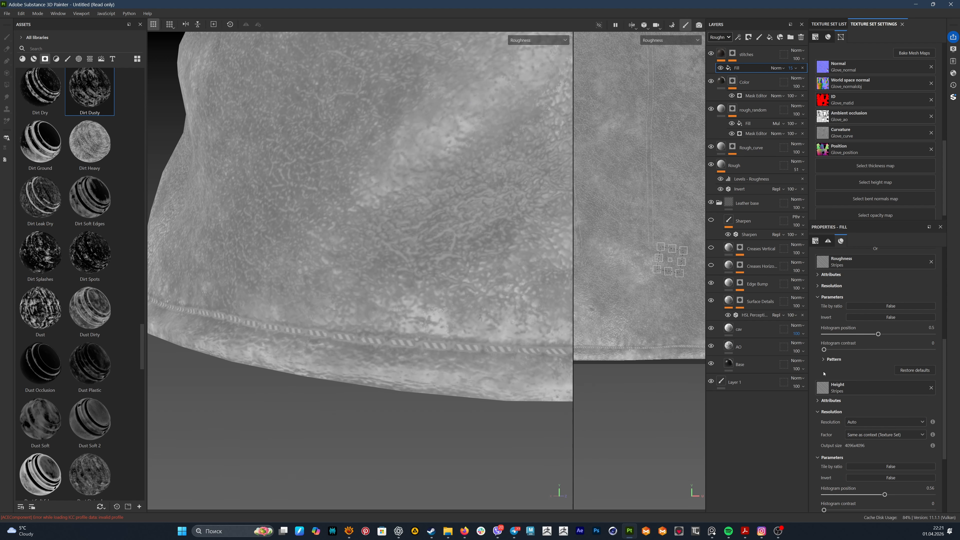
left_click(824, 359)
scroll(865, 392, "down", 1)
left_click_drag(895, 367, 856, 367)
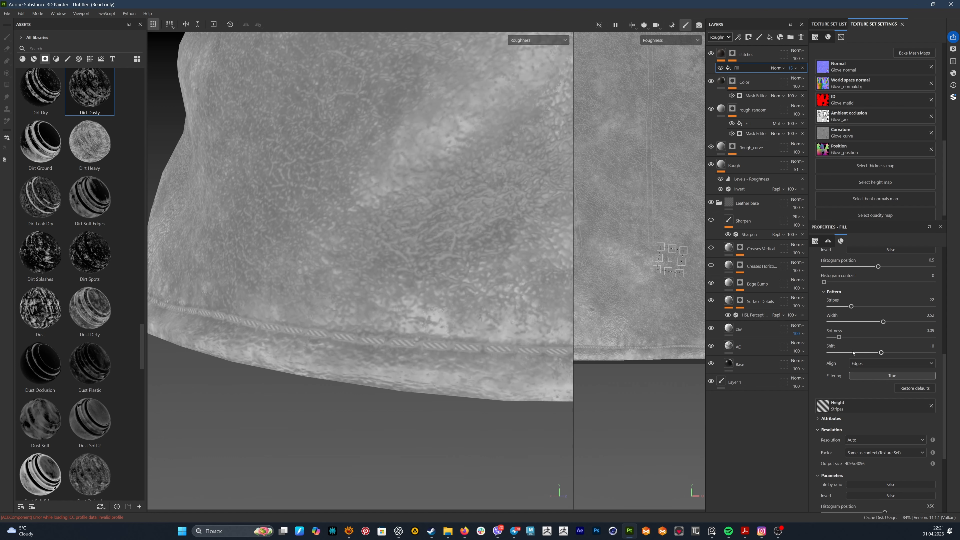
scroll(914, 382, "down", 4)
scroll(906, 374, "up", 4)
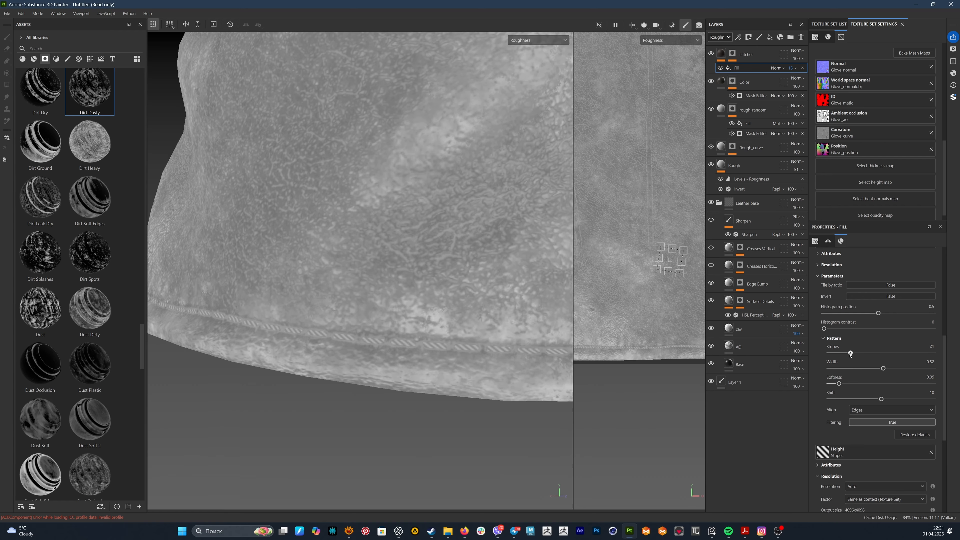
left_click(548, 40)
left_click(529, 46)
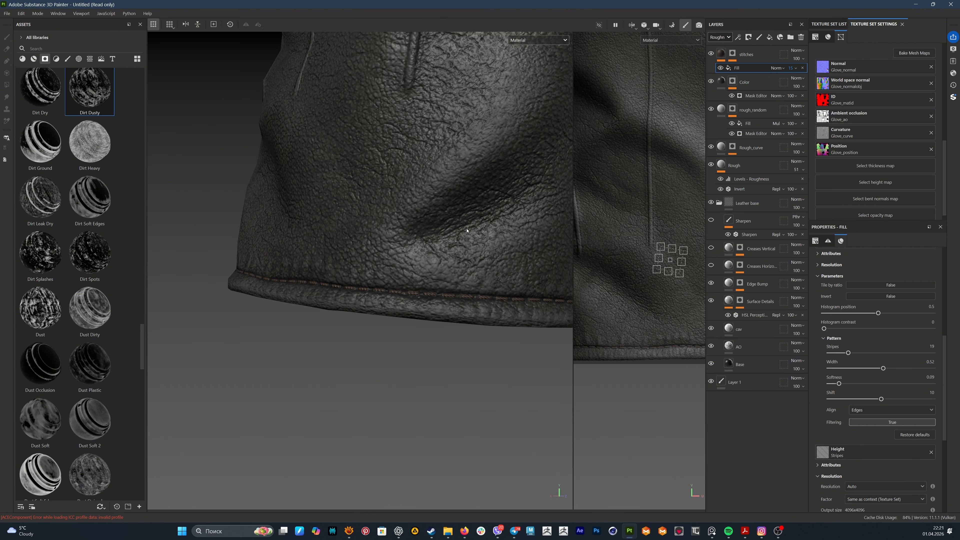
- Set the stitches layer's base color to the desaturated gray-brown 45403D
left_click(720, 54)
left_click(892, 327)
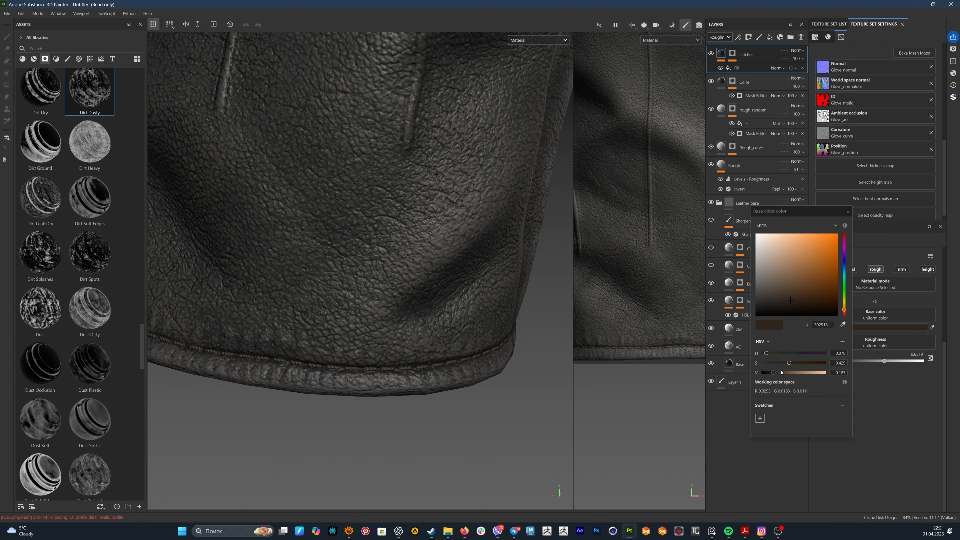
left_click_drag(767, 366, 770, 365)
mouse_move(774, 373)
left_mouse_down()
mouse_move(801, 377)
mouse_move(779, 376)
left_mouse_up()
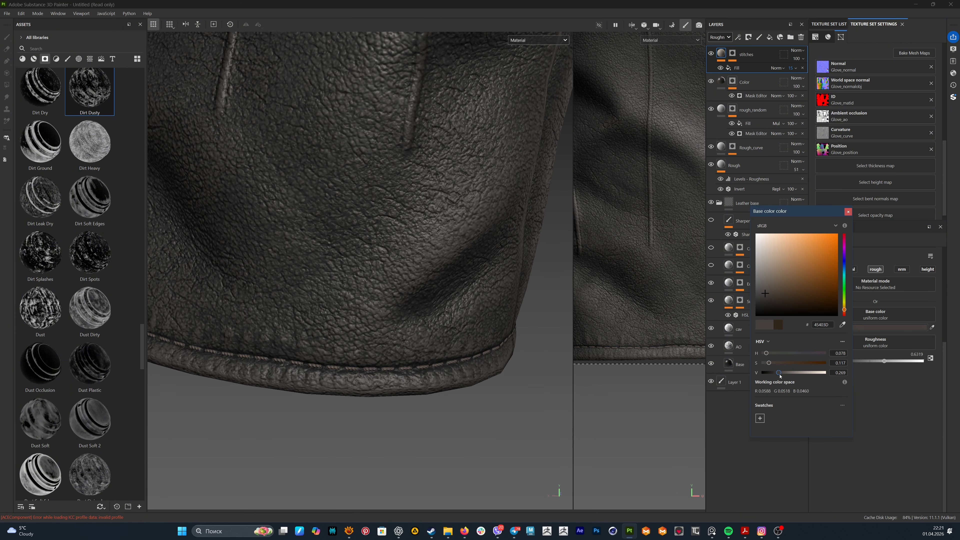
left_click(848, 212)
- Examine the cuff stitching, palm and finger leather from several angles under rotated lighting
right_click_drag(529, 217, 455, 225, "alt")
middle_click_drag(454, 225, 444, 275, "alt")
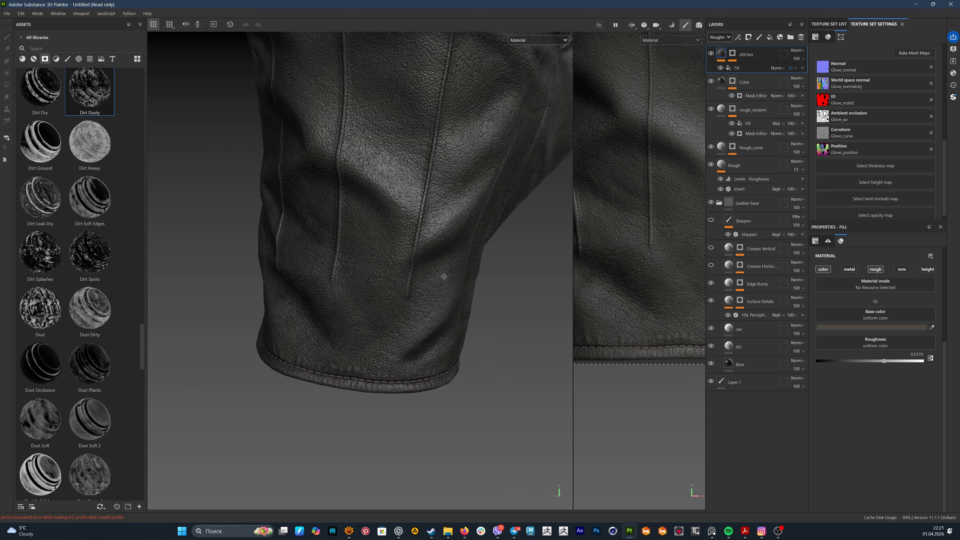
left_click_drag(443, 274, 370, 212, "alt")
right_click_drag(371, 212, 272, 250, "alt")
left_click_drag(372, 261, 217, 279, "alt")
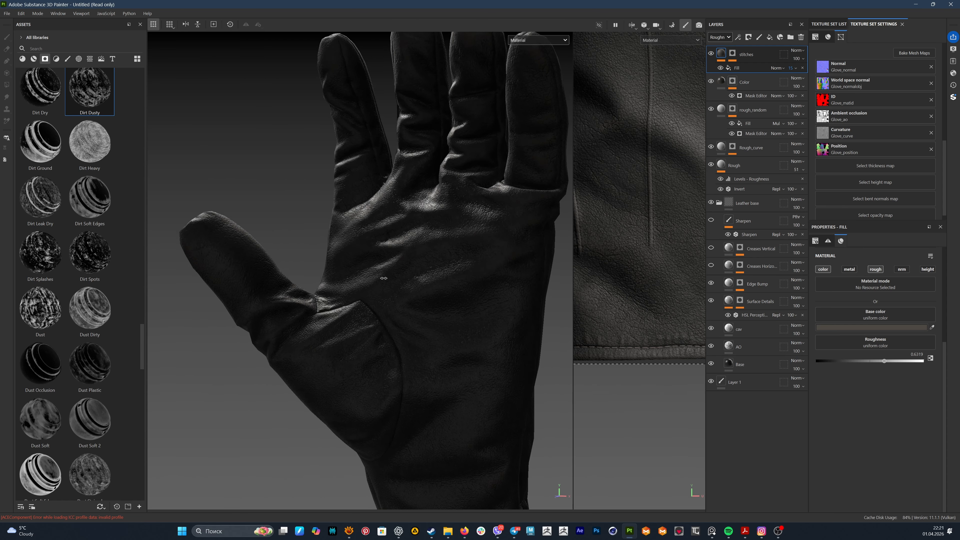
right_click_drag(383, 278, 402, 261, "shift")
middle_click_drag(401, 244, 389, 363, "alt")
left_click_drag(389, 321, 407, 310, "alt")
right_click_drag(454, 234, 612, 218, "alt")
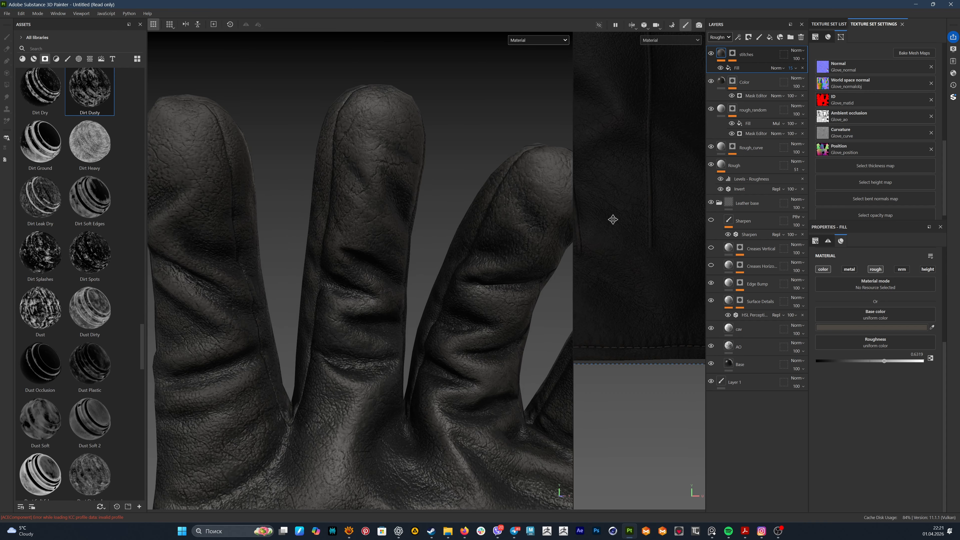
left_click_drag(372, 228, 461, 242, "alt")
middle_click_drag(461, 242, 414, 293, "alt")
left_click_drag(414, 294, 368, 294, "alt")
- Examine the glove's base color, metallic and roughness channels, and inspect the palm and back in the Material view
key("c")
key("c")
key("c")
key("c")
key("c")
key("c")
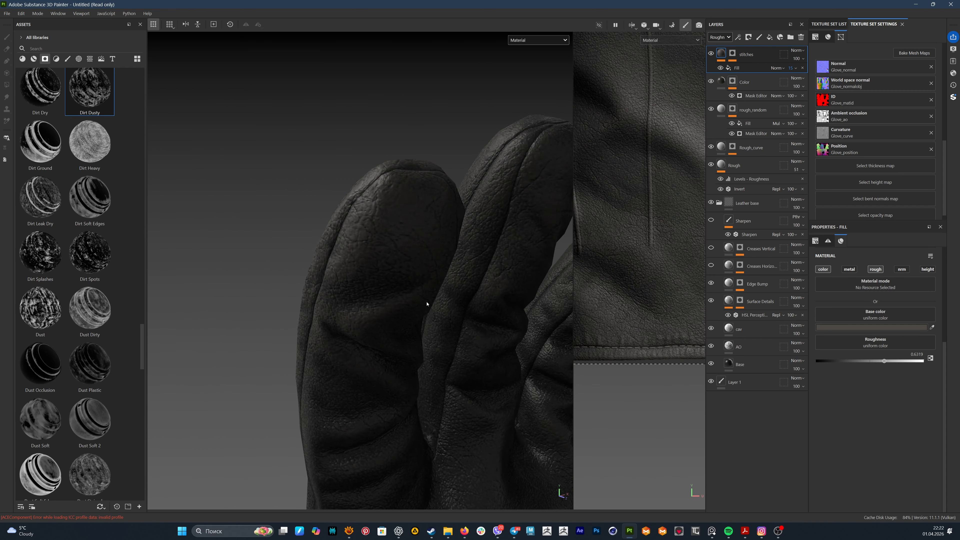
key("c")
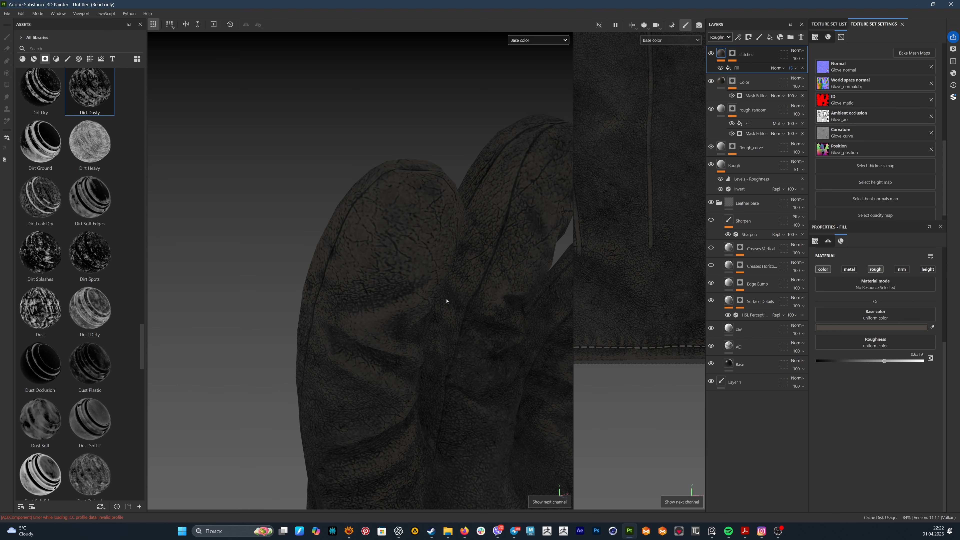
right_click_drag(447, 301, 370, 299, "alt")
key("c")
left_click(538, 40)
left_click(540, 58)
right_click_drag(502, 295, 395, 306, "alt")
middle_click_drag(552, 442, 457, 288, "alt")
key("c")
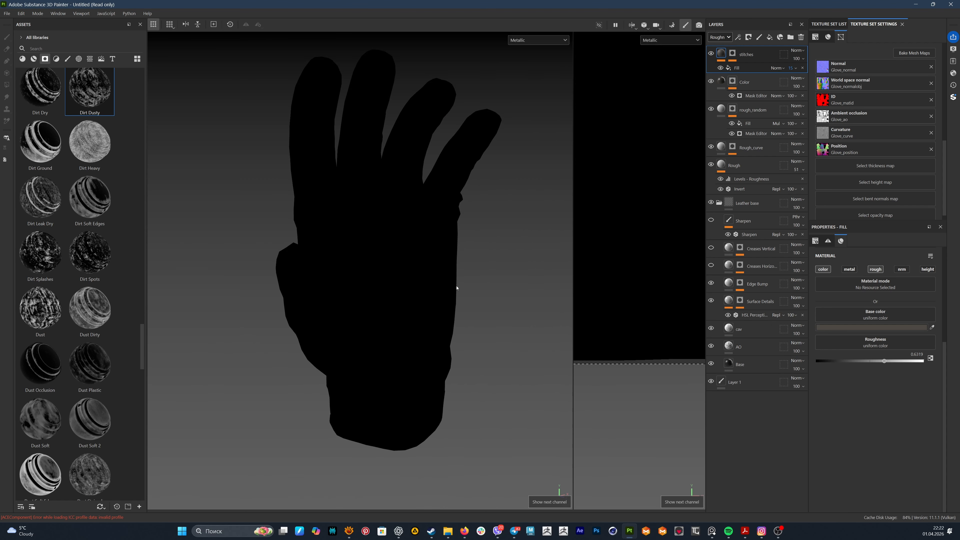
key("c")
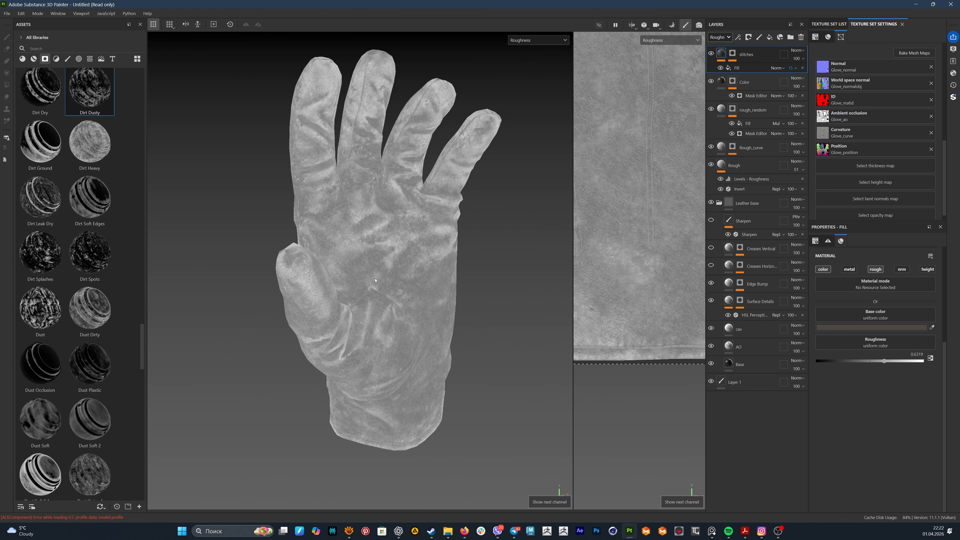
key("c")
left_click(538, 40)
left_click(539, 57)
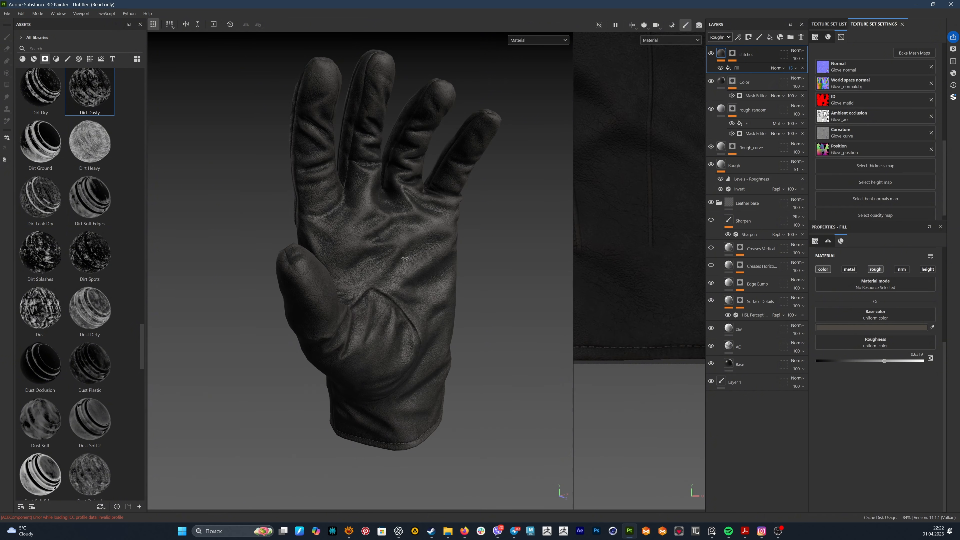
right_click_drag(405, 259, 403, 258, "shift")
left_click_drag(403, 259, 611, 243, "alt")
right_click_drag(610, 242, 413, 258, "alt")
middle_click_drag(414, 257, 396, 272, "alt")
right_click_drag(396, 272, 470, 295, "shift")
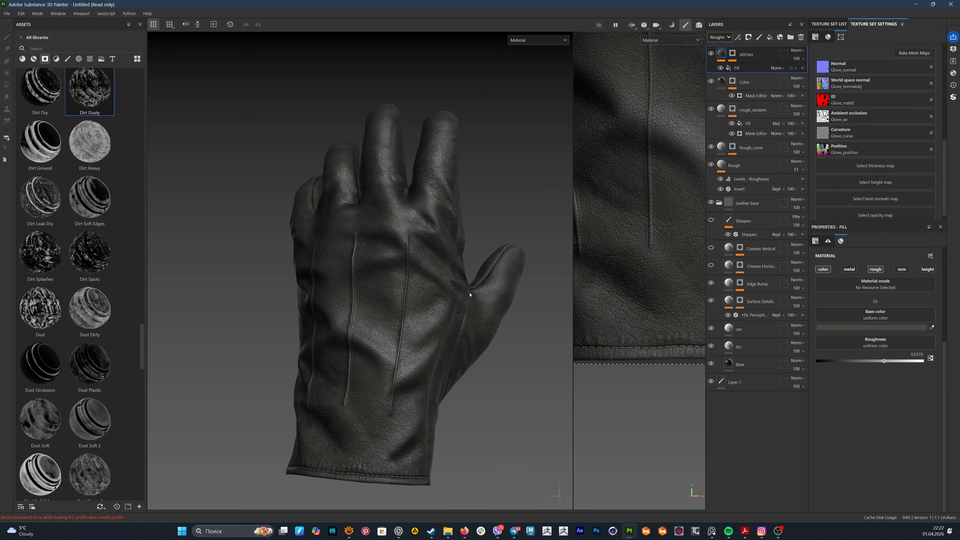
- Add a fill layer named Dirt above the stitches layer and apply the Dirt Spots smart mask to it
left_click(769, 38)
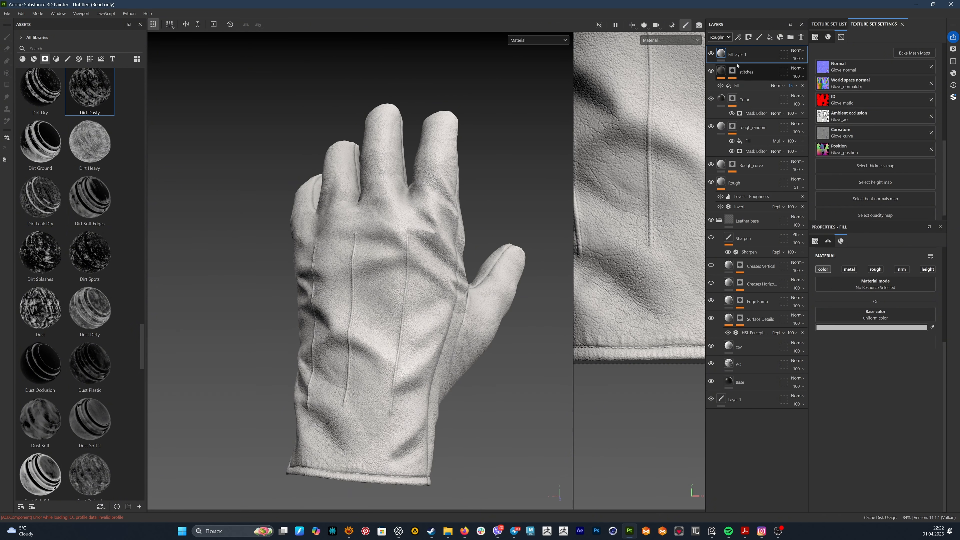
double_click(738, 54)
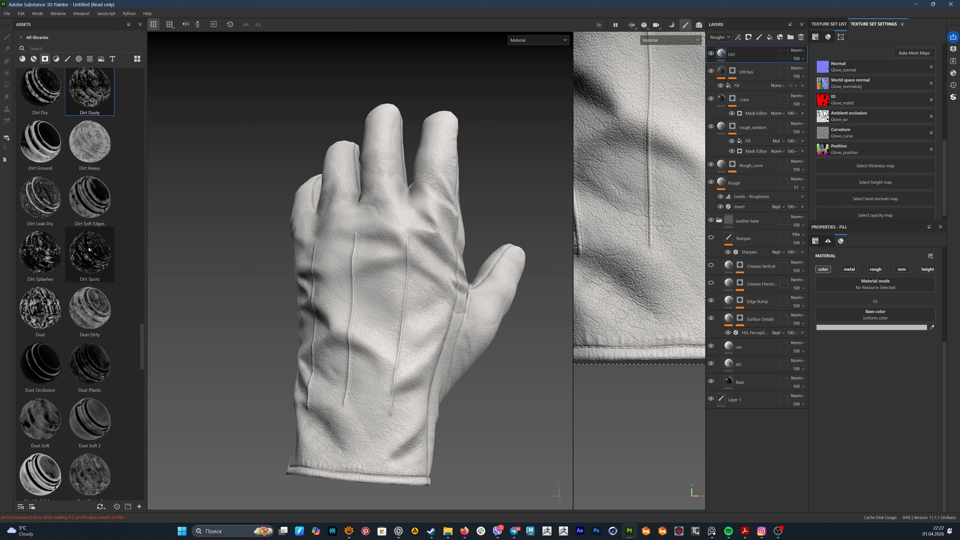
left_click_drag(89, 251, 404, 372)
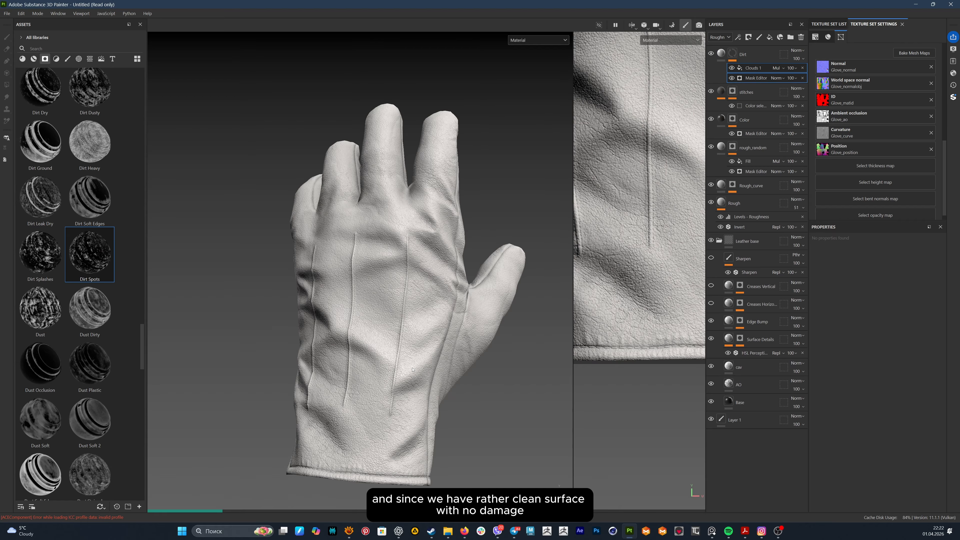
- Try different Global Balance and texture settings in the Mask Editor generator of the Dirt layer's mask
left_click(745, 69)
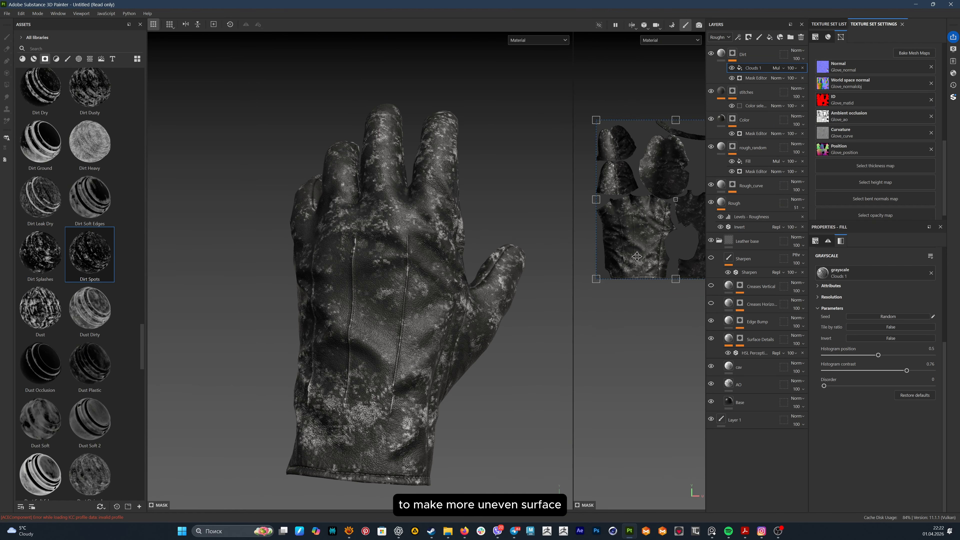
left_click(756, 78)
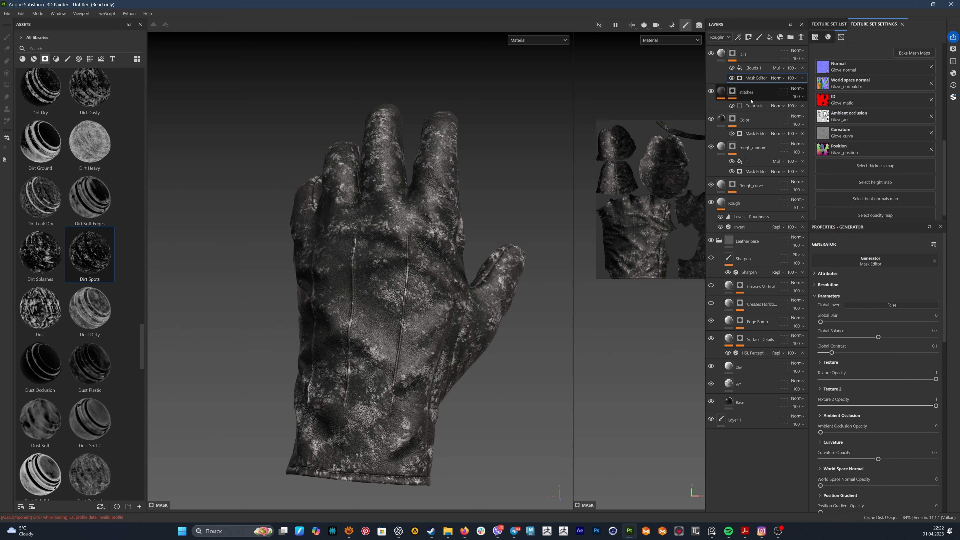
left_click_drag(842, 337, 843, 337)
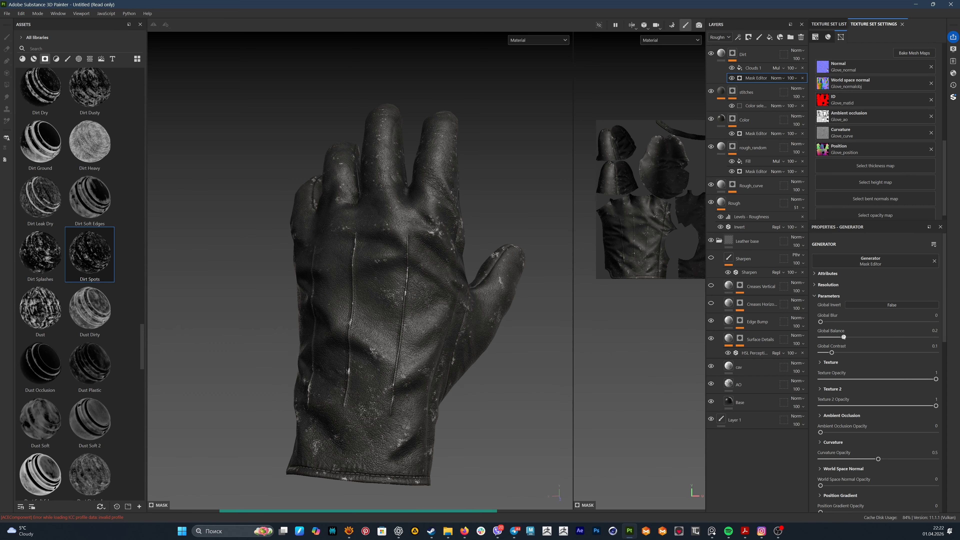
left_click(890, 338)
scroll(934, 400, "down", 5)
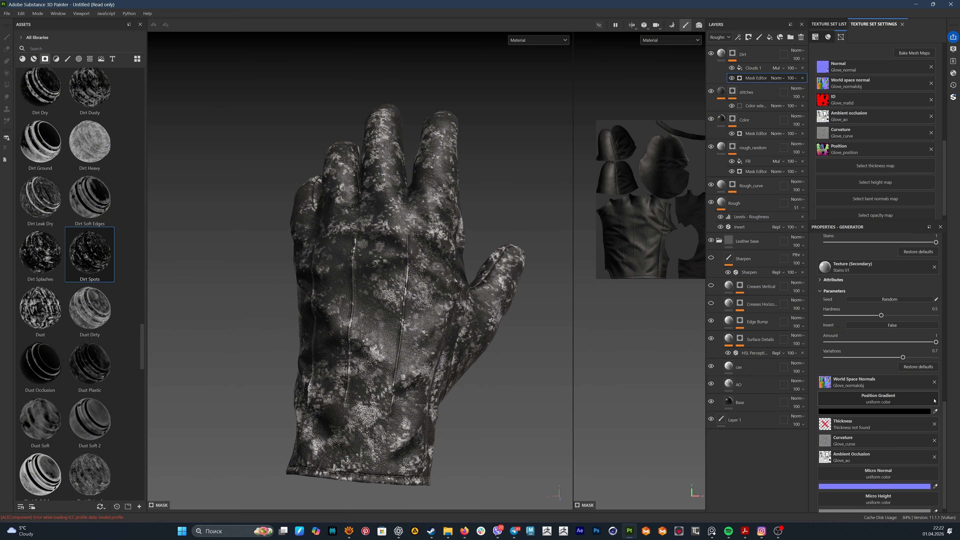
scroll(892, 417, "up", 3)
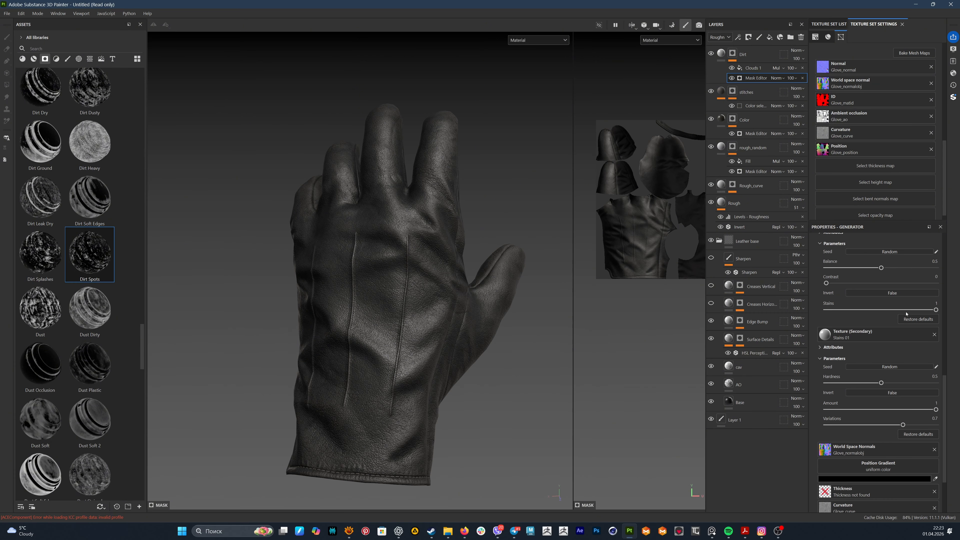
key("ctrl+z")
left_click_drag(881, 268, 902, 281)
- Remove the Clouds 1 and Mask Editor effects from the Dirt layer's mask and apply the Dirt Leak Dry smart mask instead
left_click(802, 68)
left_click(802, 67)
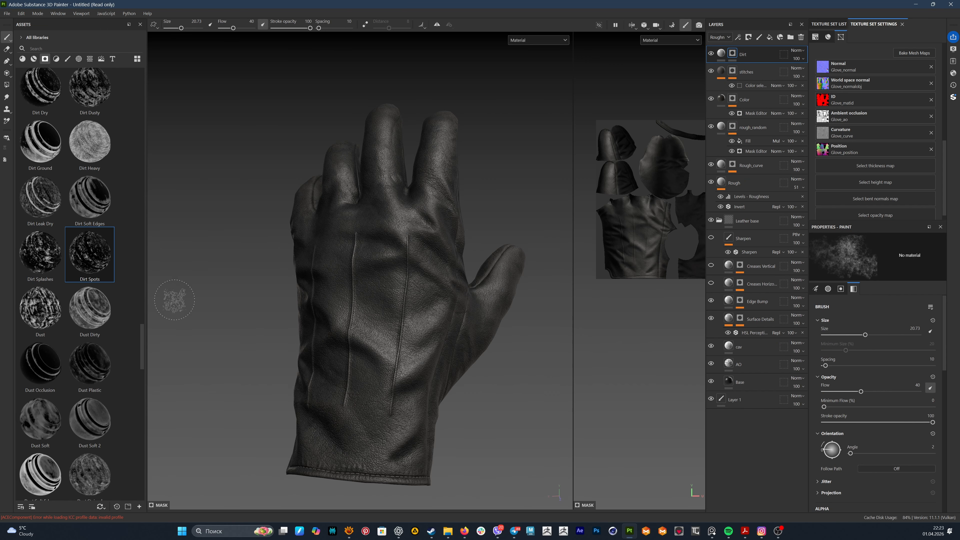
scroll(36, 303, "up", 3)
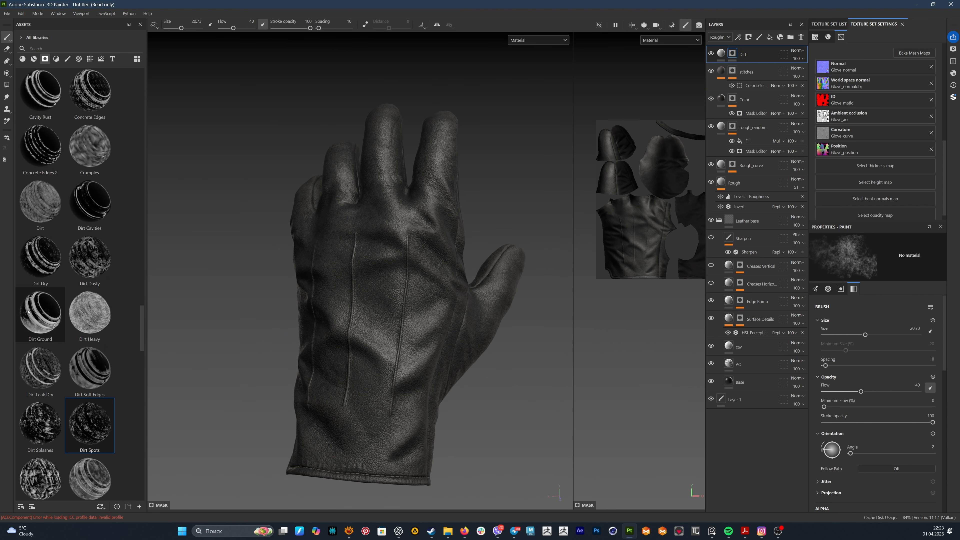
left_click_drag(32, 362, 734, 54)
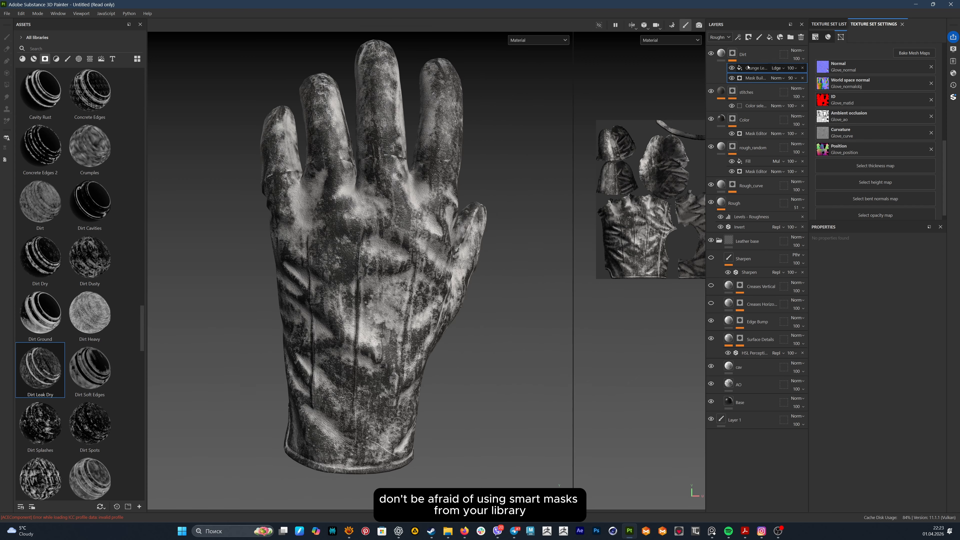
- Lower the Curvature to 0.14 and reduce the AO in the generator of the Dirt layer's mask
left_click(752, 78)
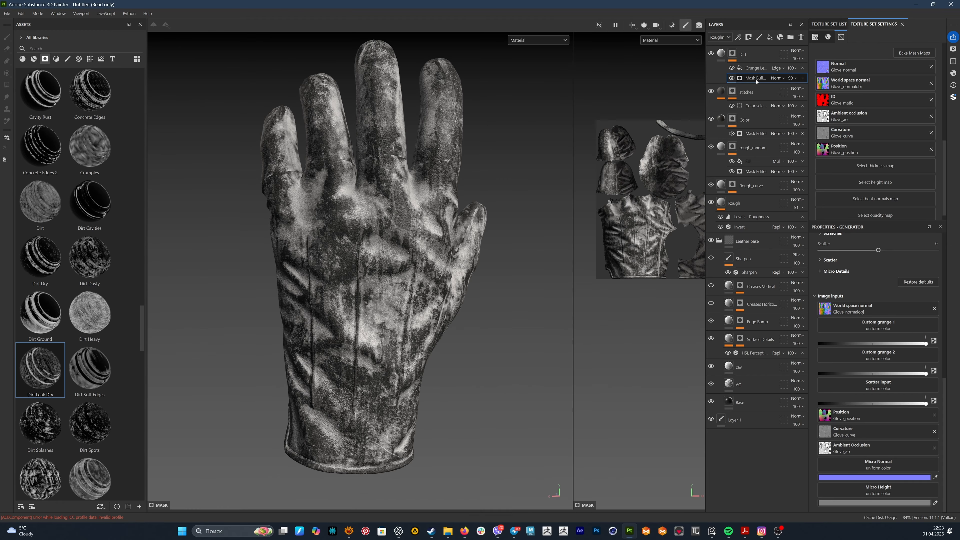
scroll(867, 357, "up", 5)
left_click_drag(881, 346, 949, 353)
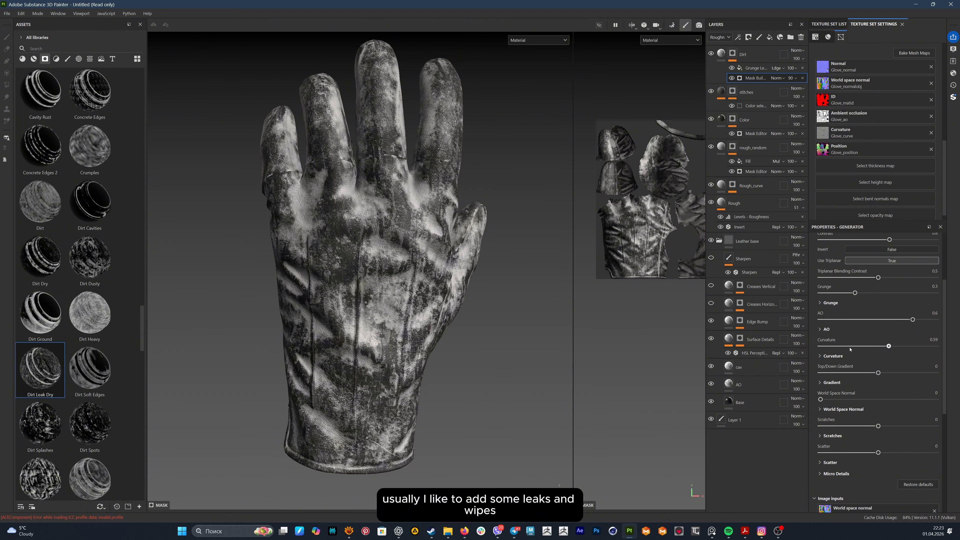
left_click_drag(850, 349, 810, 344)
left_click_drag(855, 318, 797, 320)
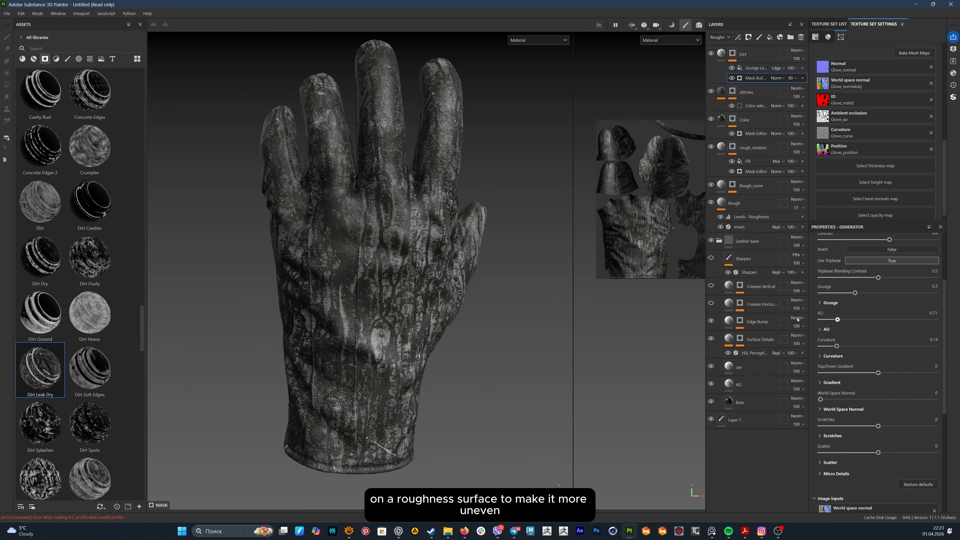
left_click_drag(917, 320, 896, 320)
left_click_drag(347, 192, 265, 202, "alt")
- Adjust the parameters of the grunge leak fill in the Dirt layer's mask and check the back of the glove
left_click(756, 69)
mouse_move(893, 339)
left_mouse_down()
mouse_move(862, 339)
mouse_move(885, 347)
left_mouse_up()
mouse_move(879, 353)
left_mouse_down()
mouse_move(889, 353)
mouse_move(857, 354)
mouse_move(884, 356)
left_mouse_up()
left_click_drag(479, 321, 503, 310, "alt")
- Enable only the Roughness channel on the Dirt layer, set it to 0.2049, and check the leather under rotated lighting
left_click(721, 53)
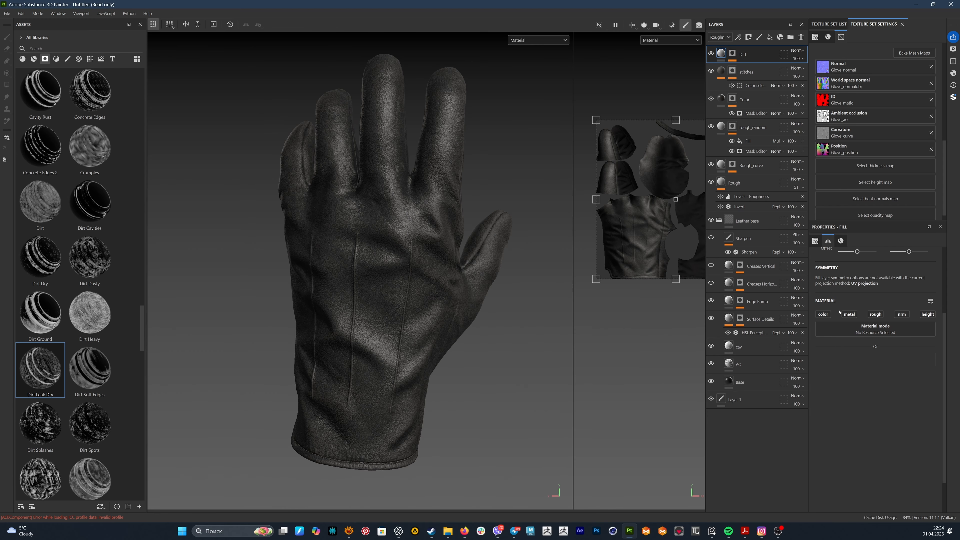
left_click(875, 314)
left_click_drag(836, 380, 840, 381)
left_click_drag(406, 348, 362, 284, "alt")
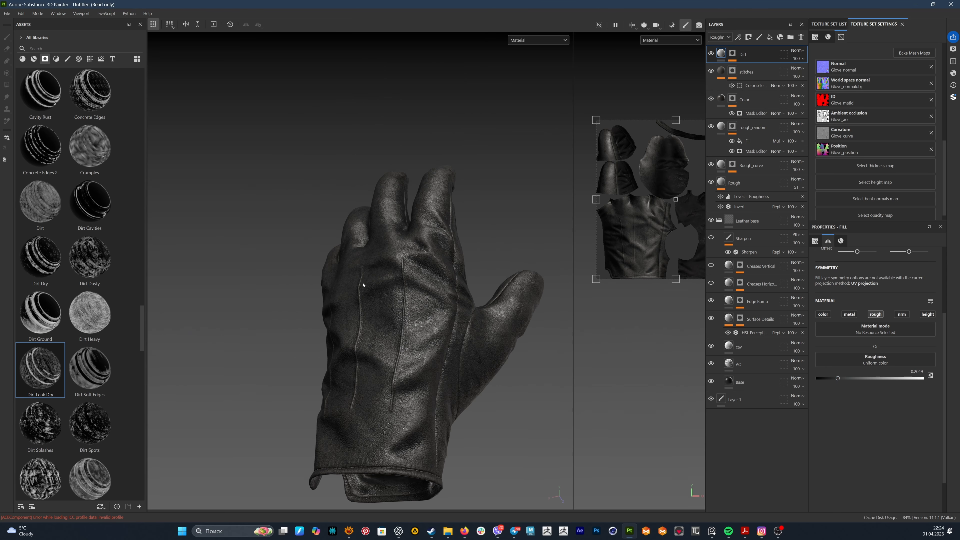
mouse_move(362, 285)
right_mouse_down("shift")
mouse_move(388, 287)
mouse_move(359, 287)
right_mouse_up("shift")
right_click_drag(430, 483, 398, 359, "alt")
left_click_drag(398, 361, 468, 350, "alt")
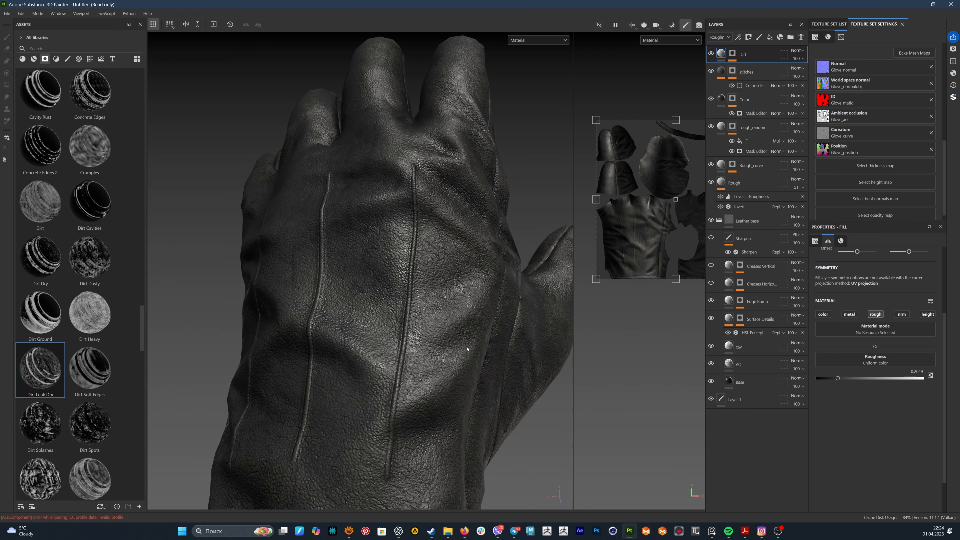
right_click_drag(468, 349, 524, 352, "shift")
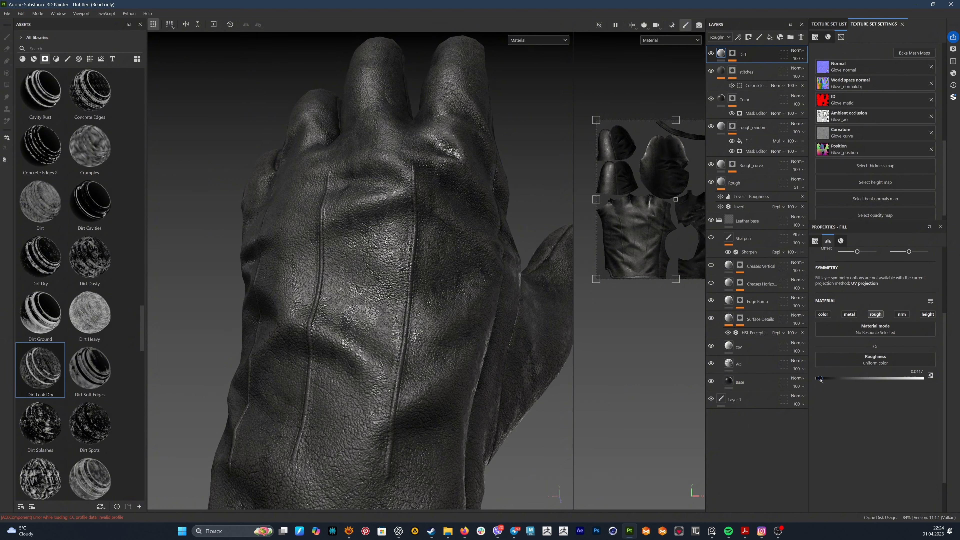
- Try a roughness of 0.7257 on the Dirt layer and check the glove under rotated lighting
left_click_drag(819, 378, 955, 390)
left_click_drag(895, 389, 894, 388)
right_click_drag(423, 272, 416, 365, "alt")
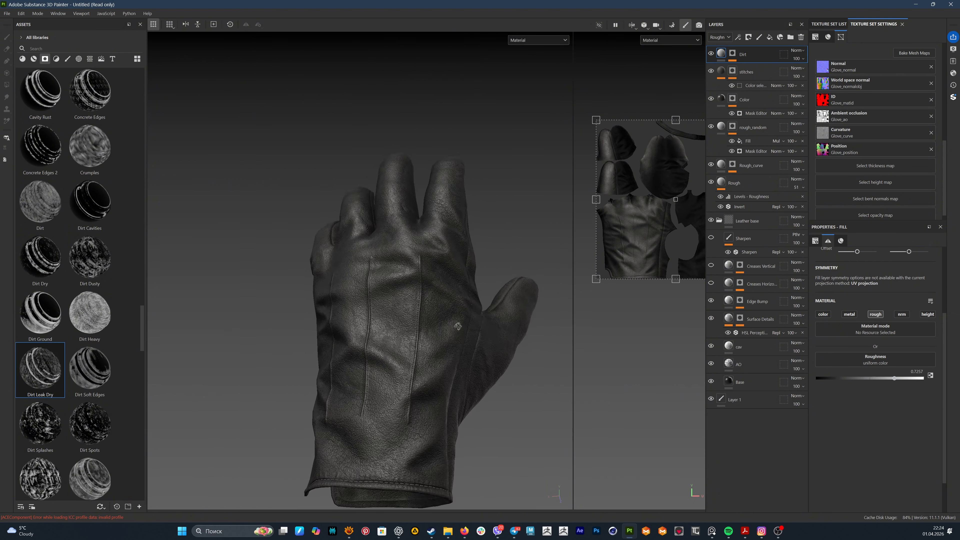
left_click_drag(416, 365, 463, 366, "alt")
right_click_drag(463, 367, 526, 371, "shift")
- Try a Dirt layer roughness of 0.3507 while viewing the Roughness channel, and return to the Material view
key("c")
key("c")
key("c")
key("c")
key("c")
key("c")
key("c")
key("c")
key("c")
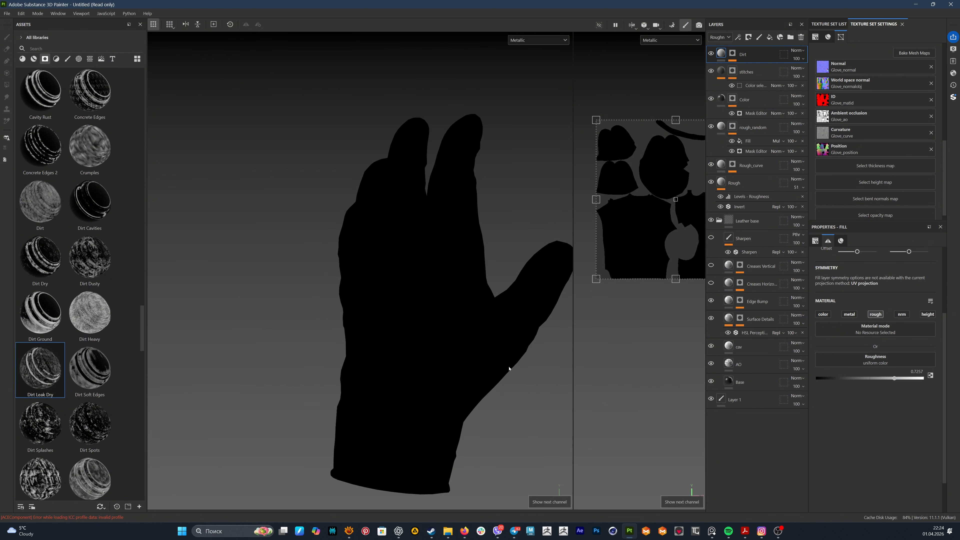
left_click_drag(511, 365, 442, 360, "alt")
left_click_drag(836, 379, 860, 382)
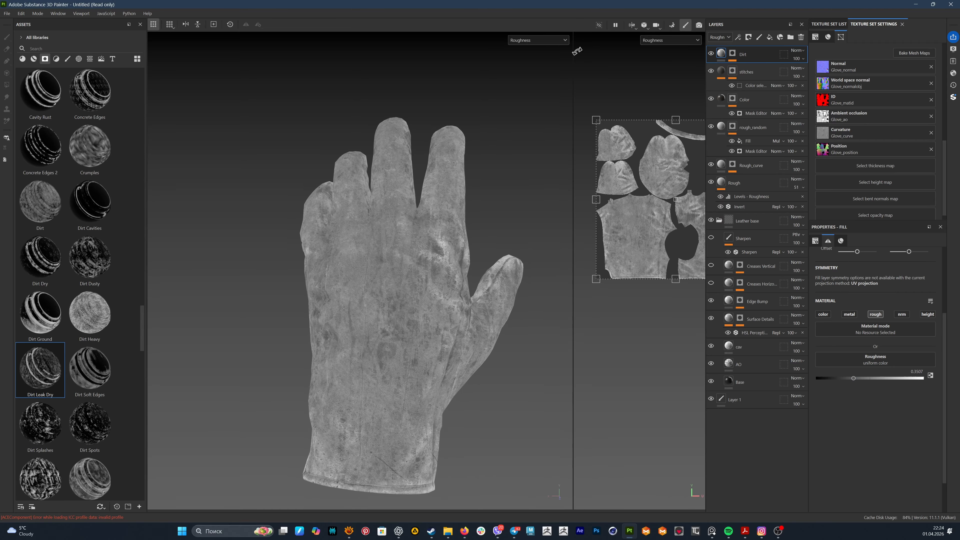
left_click(540, 41)
left_click(542, 58)
- Try a roughness of 0.125 and a height of 0.0208 on the Dirt layer, checking the leather relief up close
left_click_drag(473, 234, 467, 310, "alt")
right_click_drag(467, 310, 525, 333, "alt")
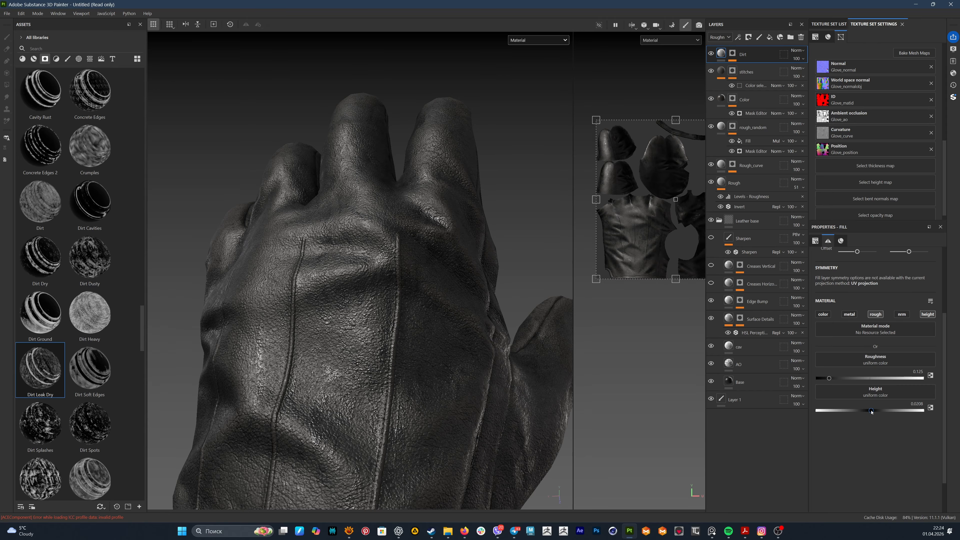
left_click_drag(872, 412, 868, 412)
right_click_drag(448, 373, 409, 361, "alt")
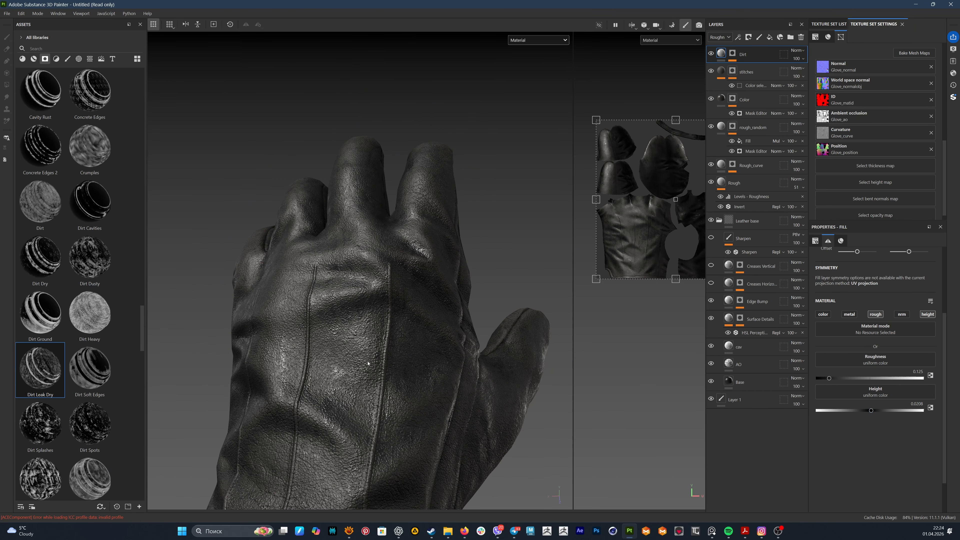
left_click_drag(368, 363, 412, 401, "alt")
right_click_drag(435, 352, 639, 362, "alt")
left_click_drag(639, 362, 559, 325, "alt")
right_click_drag(559, 326, 461, 358, "shift")
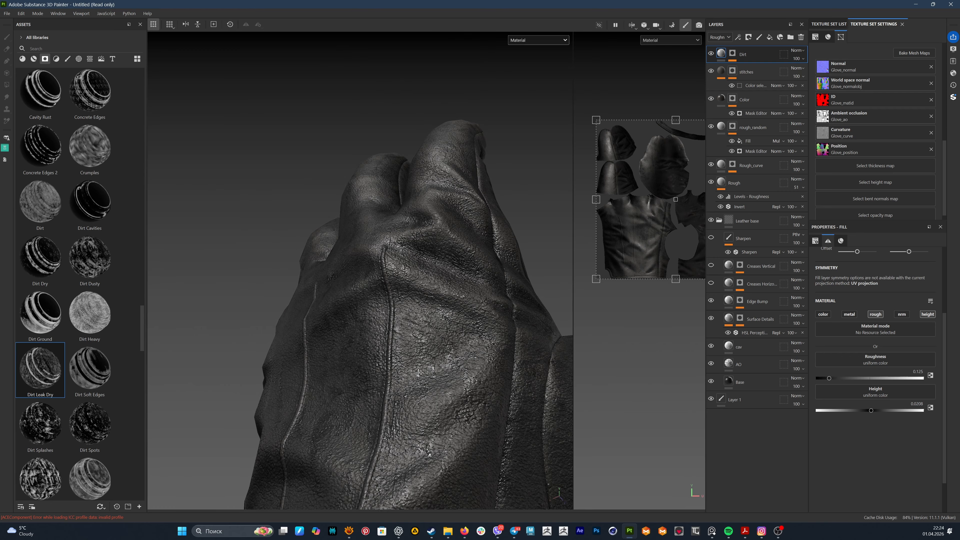
- Enable the Dirt layer's Color channel, set its base color to dark red 501616, and check the palm
left_click(823, 314)
left_click(890, 372)
left_click(838, 250)
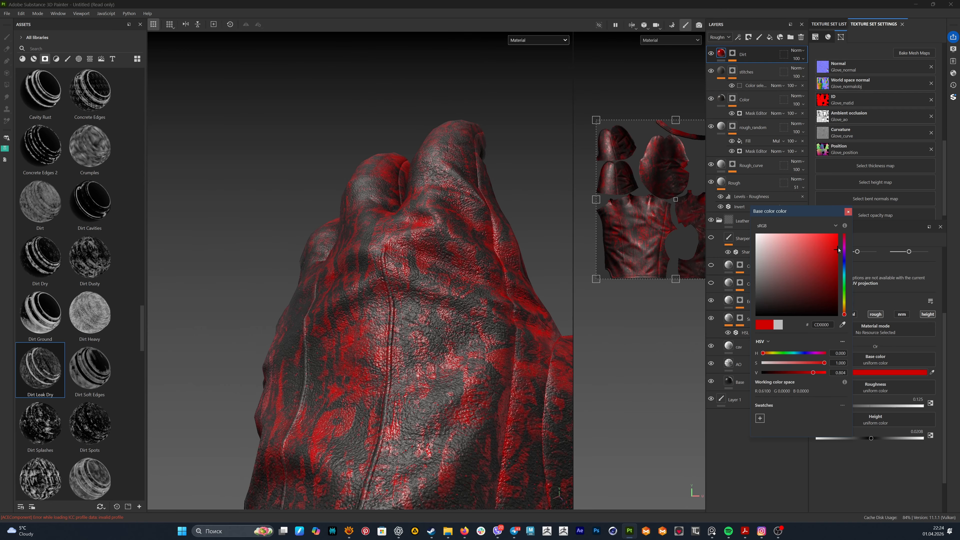
left_click_drag(837, 250, 814, 289)
right_click_drag(559, 363, 485, 373, "alt")
left_click_drag(485, 373, 341, 362, "alt")
right_click_drag(378, 367, 544, 368, "shift")
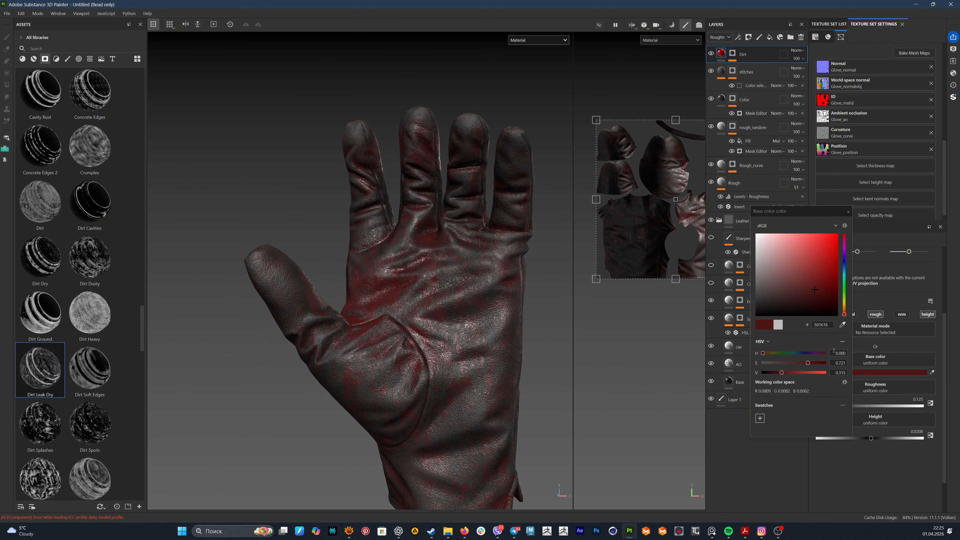
left_click(848, 211)
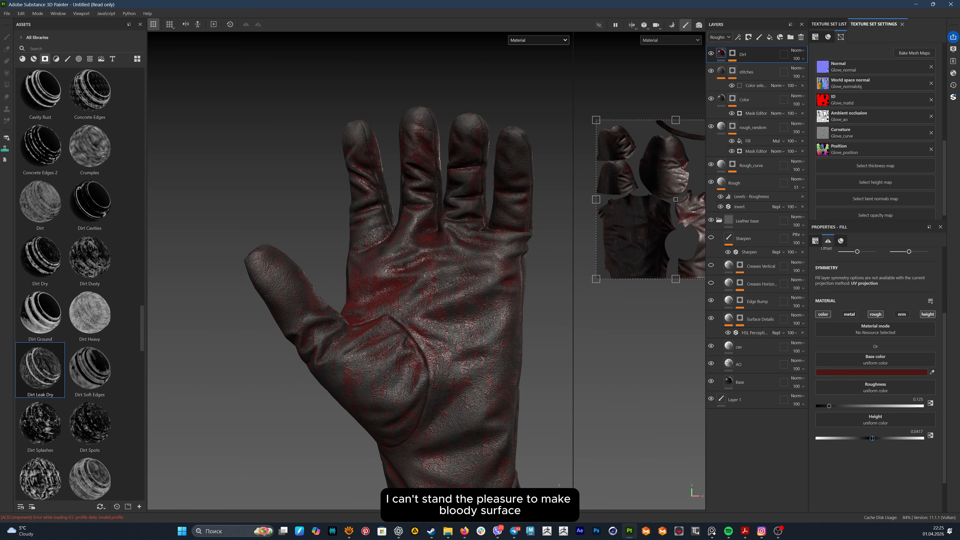
- Check the dirt relief on the palm and turn off the Dirt layer's Color and Height channels
scroll(500, 338, "up", 3)
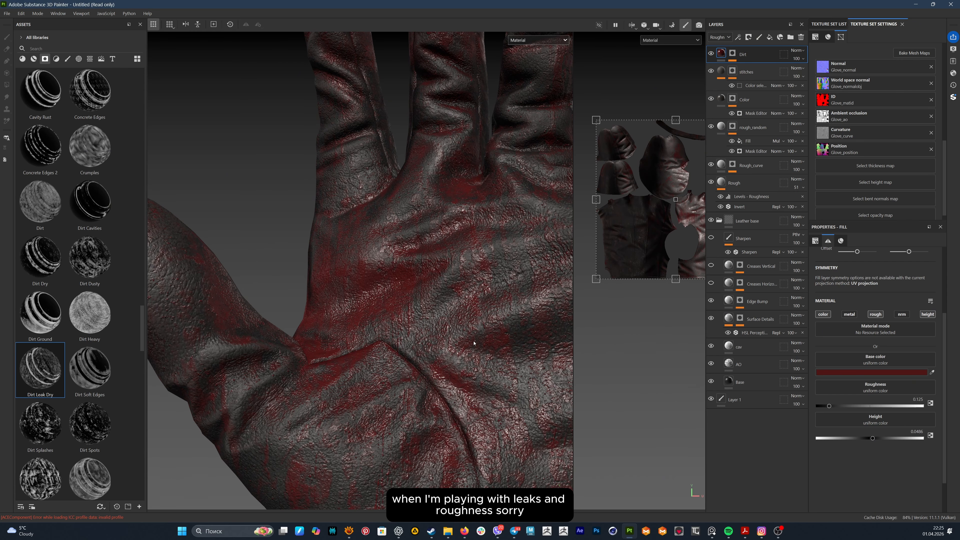
scroll(454, 302, "down", 5)
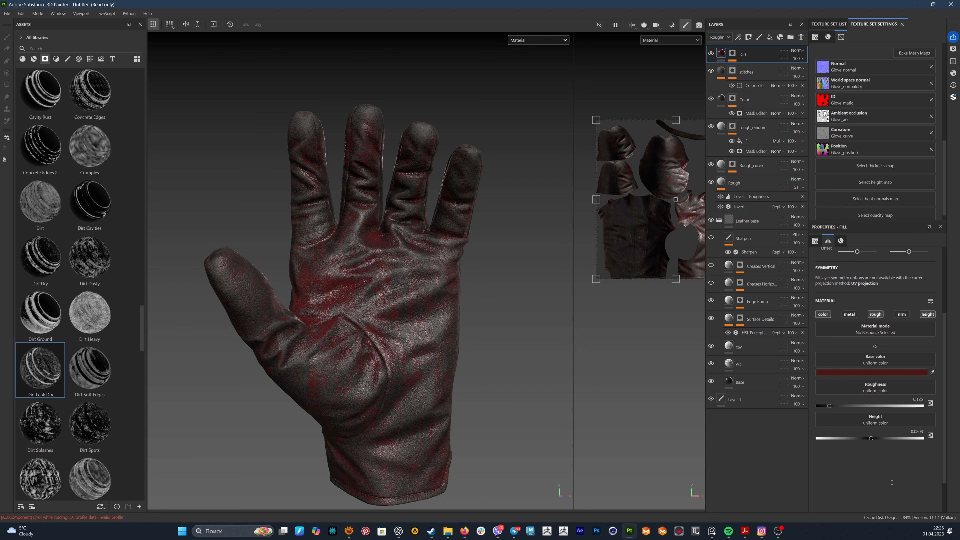
left_click(823, 314)
left_click_drag(472, 329, 411, 311, "alt")
- Set the Dirt layer's roughness to 0.1458 and check the back of the glove under rotated lighting
scroll(411, 311, "up", 3)
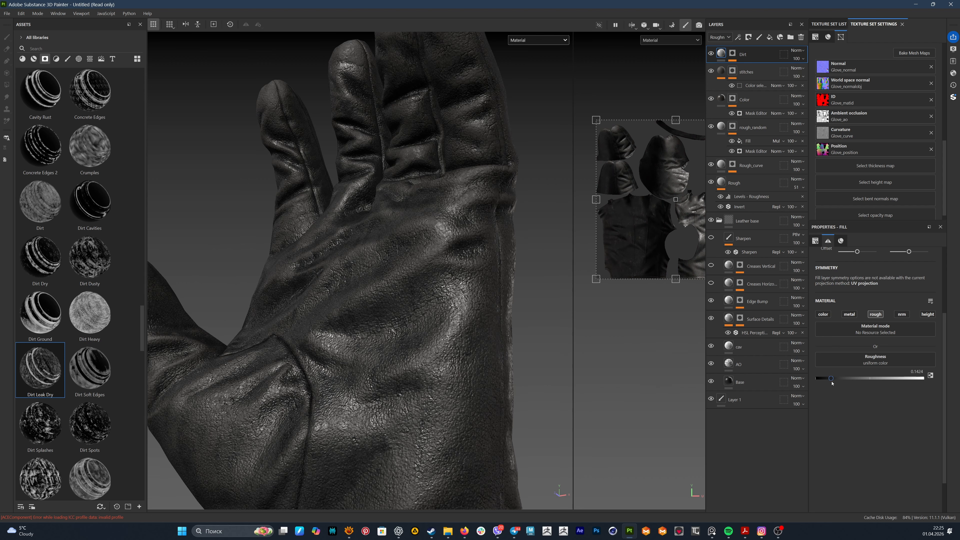
left_click_drag(832, 383, 832, 383)
scroll(510, 340, "down", 3)
left_click_drag(510, 333, 401, 340, "alt+shift")
right_click_drag(415, 352, 525, 361, "shift")
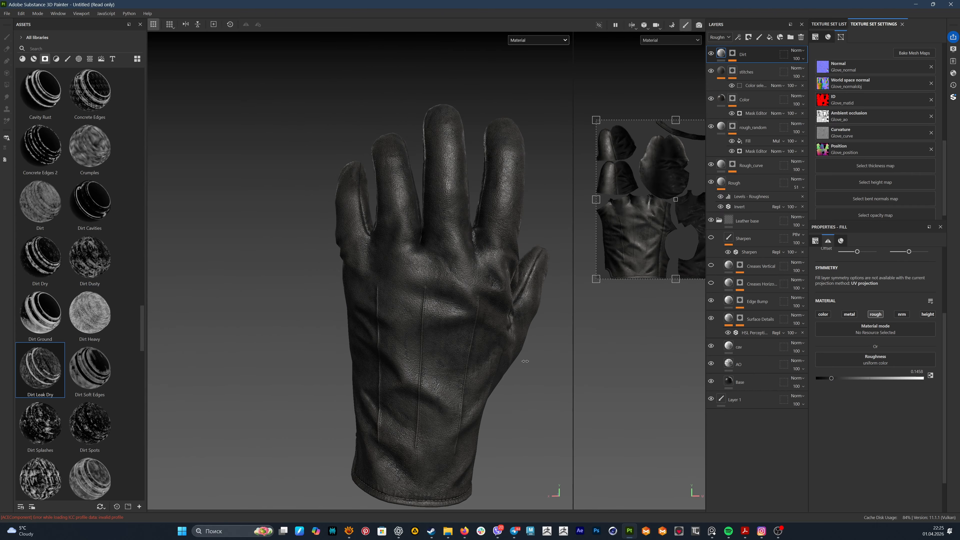
left_click_drag(525, 361, 384, 297, "alt")
- Replace the texture of the grunge leak fill in the Dirt layer's mask with Grunge Concrete Spots
left_click(732, 53)
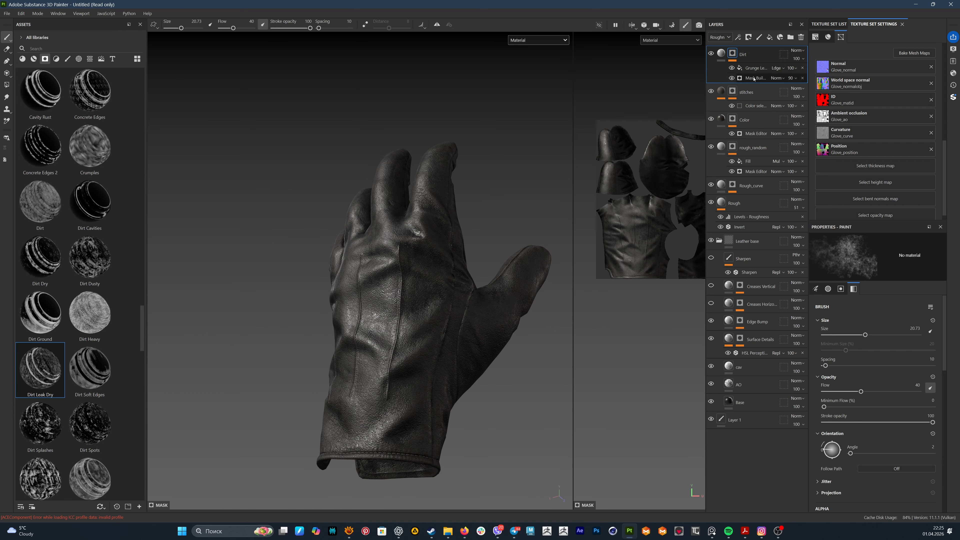
left_click(755, 68)
left_click(867, 325)
left_click_drag(873, 344, 820, 342)
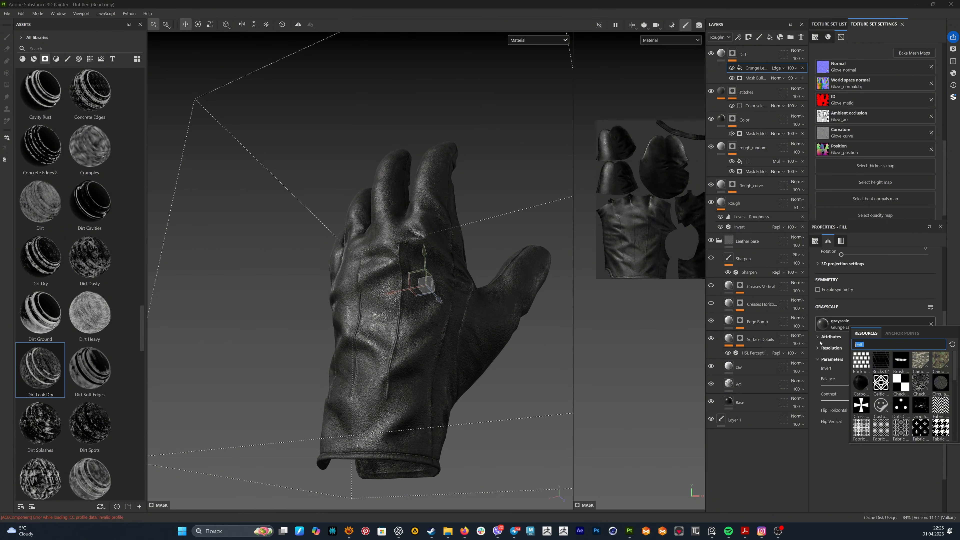
type("grung")
mouse_move(899, 404)
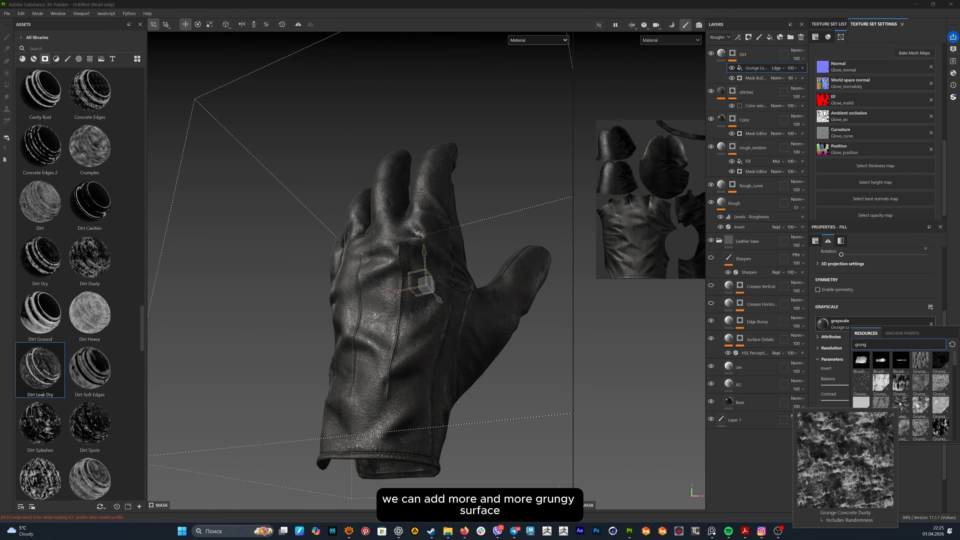
scroll(943, 367, "down", 2)
left_click(941, 358)
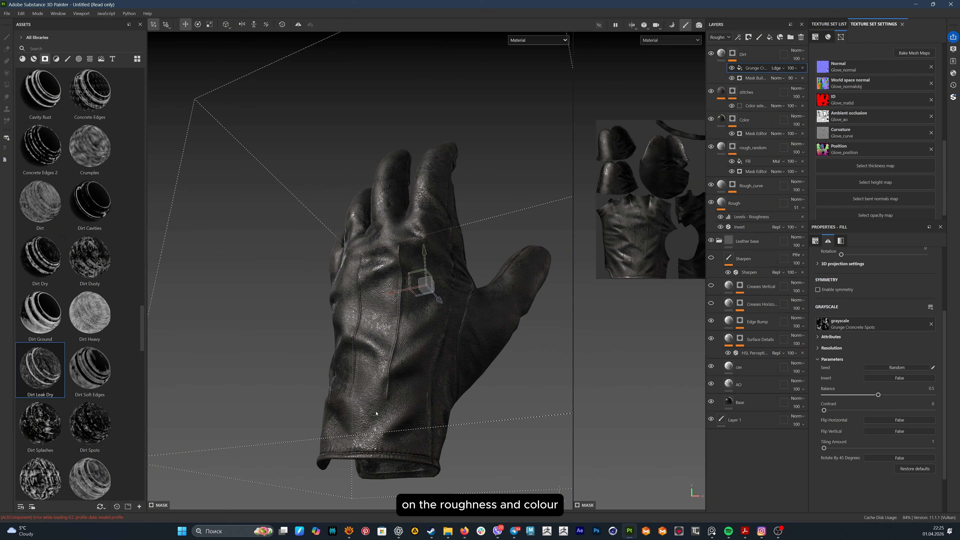
- Set the Balance of the Grunge Concrete Spots fill to 0.94 and check the side of the glove
key("r")
mouse_move(425, 283)
left_mouse_down("alt")
mouse_move(404, 274)
mouse_move(449, 272)
mouse_move(439, 274)
left_mouse_up("alt")
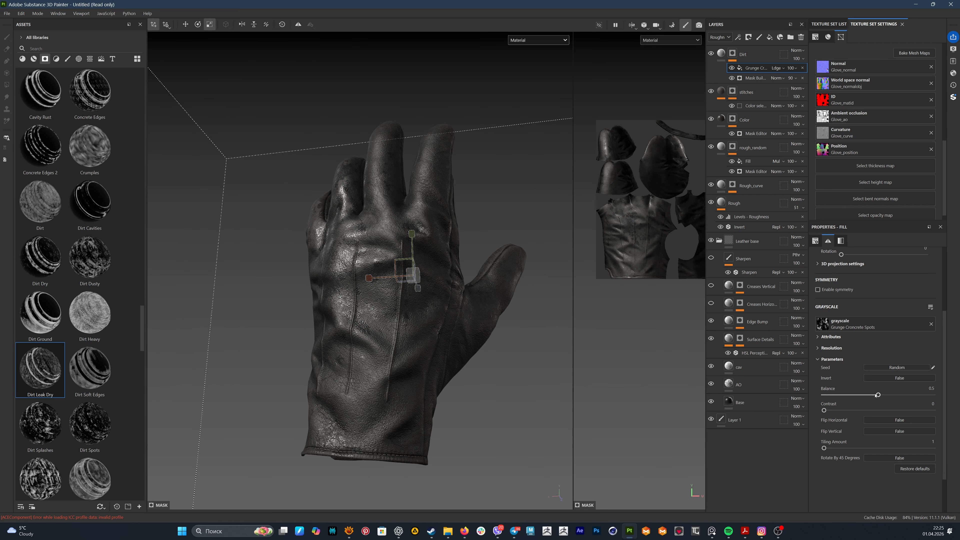
left_click_drag(877, 395, 925, 404)
left_click_drag(362, 302, 415, 313, "alt")
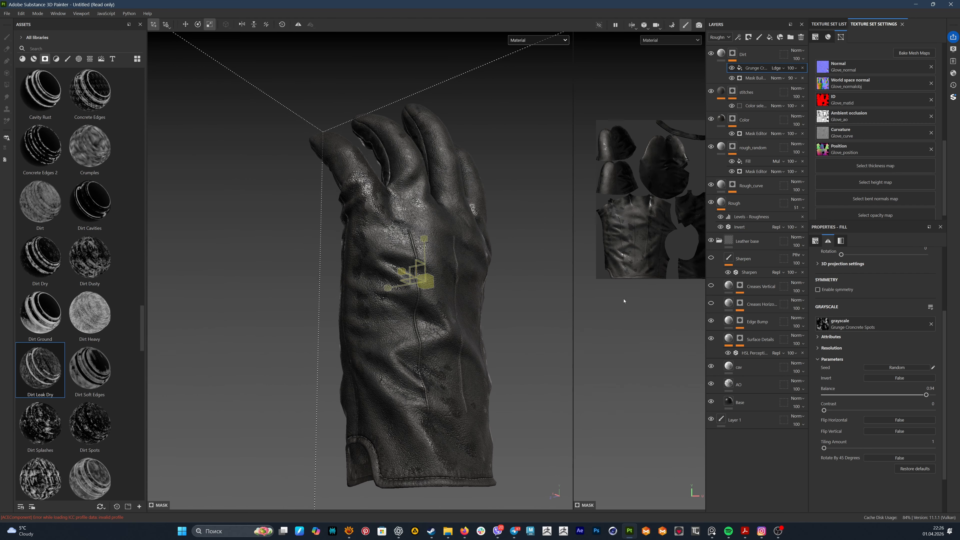
- Change the projection of the Grunge Concrete Spots fill to UV projection
scroll(869, 288, "up", 3)
left_click(866, 268)
left_click(860, 286)
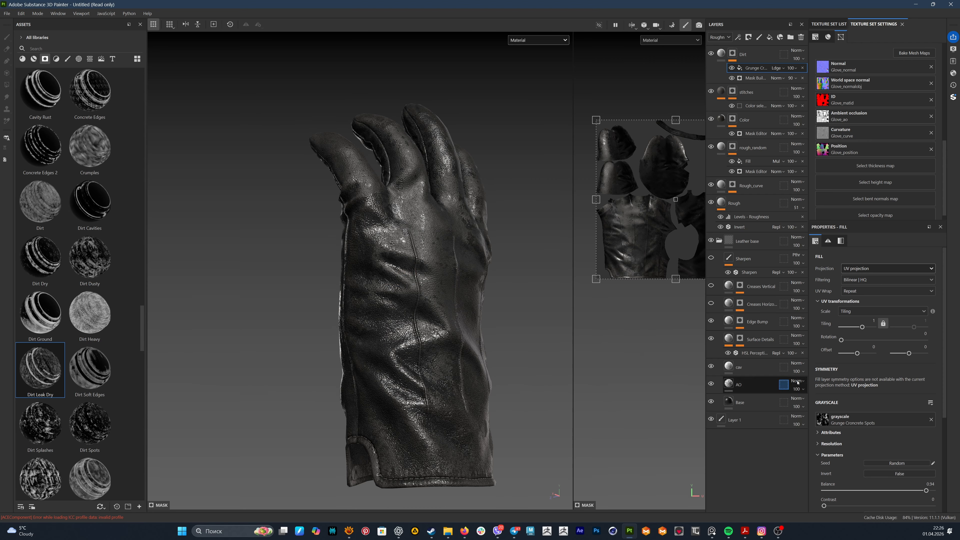
- Scale the UV tiling of the dirt mask's Grunge Concrete Spots fill to 1.151477 and lower its Balance
scroll(491, 261, "down", 1)
left_click_drag(597, 279, 617, 258)
scroll(916, 427, "down", 3)
left_click_drag(915, 426, 770, 418)
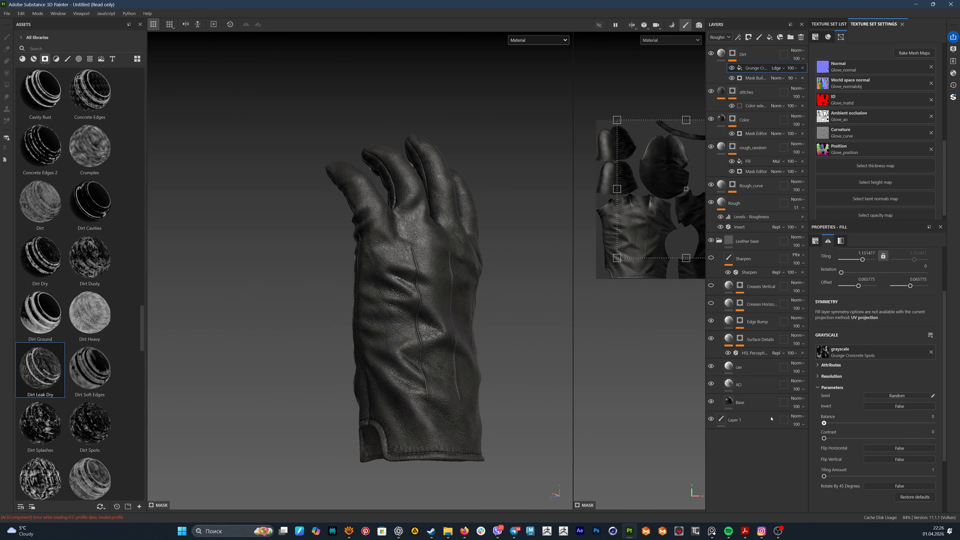
left_click_drag(854, 417, 855, 417)
left_click_drag(514, 303, 362, 344, "alt")
right_click_drag(362, 344, 473, 333, "shift")
left_click_drag(472, 333, 630, 237, "alt")
- Set the dirt layer's roughness to 0.7257 and reduce its opacity in the roughness channel
left_click(721, 54)
left_click_drag(832, 413, 870, 411)
left_click_drag(396, 354, 518, 342, "alt")
right_click_drag(519, 342, 461, 343, "shift")
key("c")
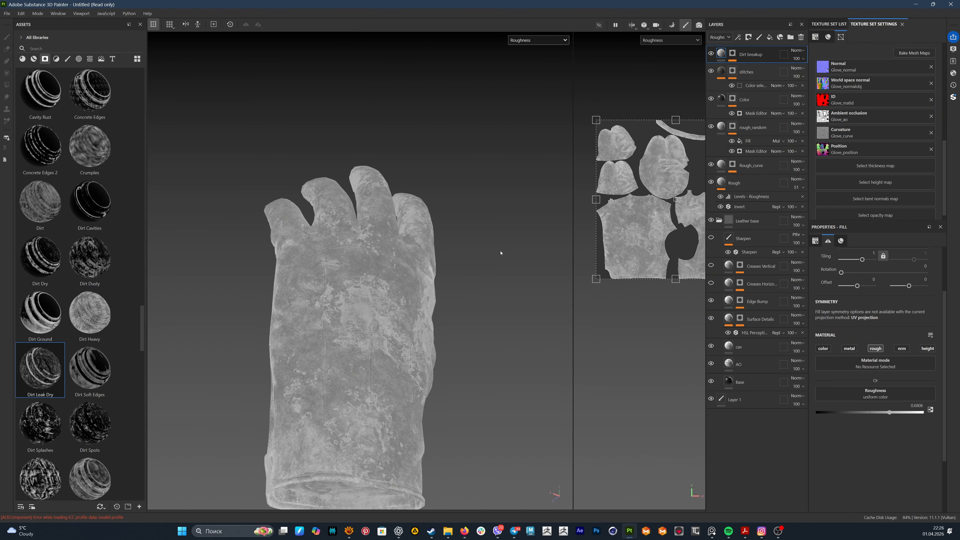
scroll(500, 253, "up", 6)
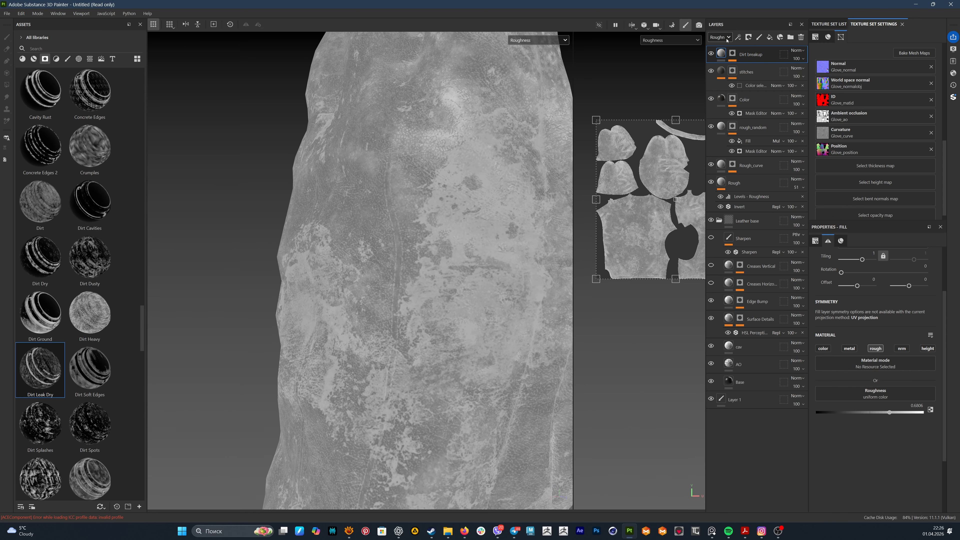
left_click_drag(823, 73, 817, 72)
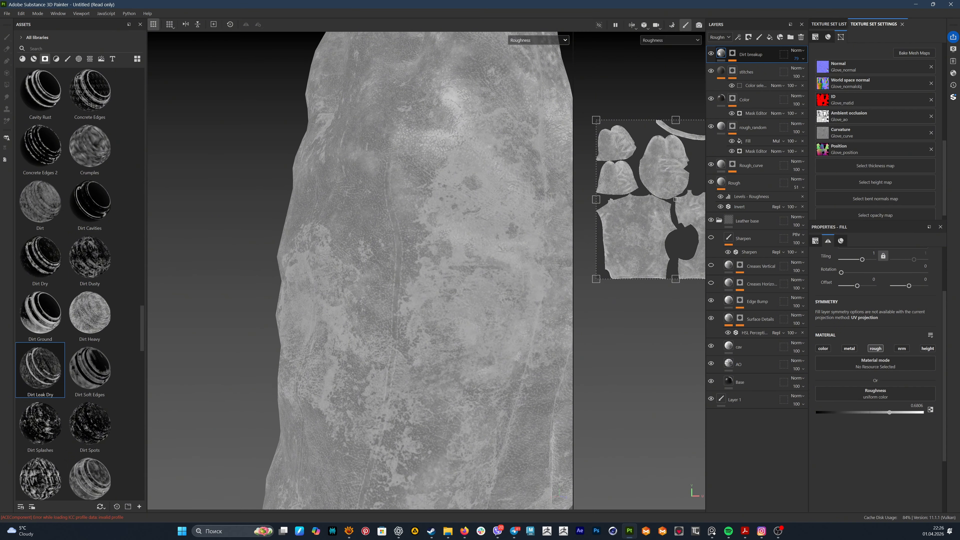
mouse_move(889, 412)
left_mouse_down()
mouse_move(906, 412)
mouse_move(893, 412)
left_mouse_up()
- Inspect the back and palm of the glove in Material view, toggling the Dirt breakup layer for comparison under rotated lighting
left_click(543, 40)
left_click(537, 57)
right_click_drag(445, 211, 325, 231, "alt")
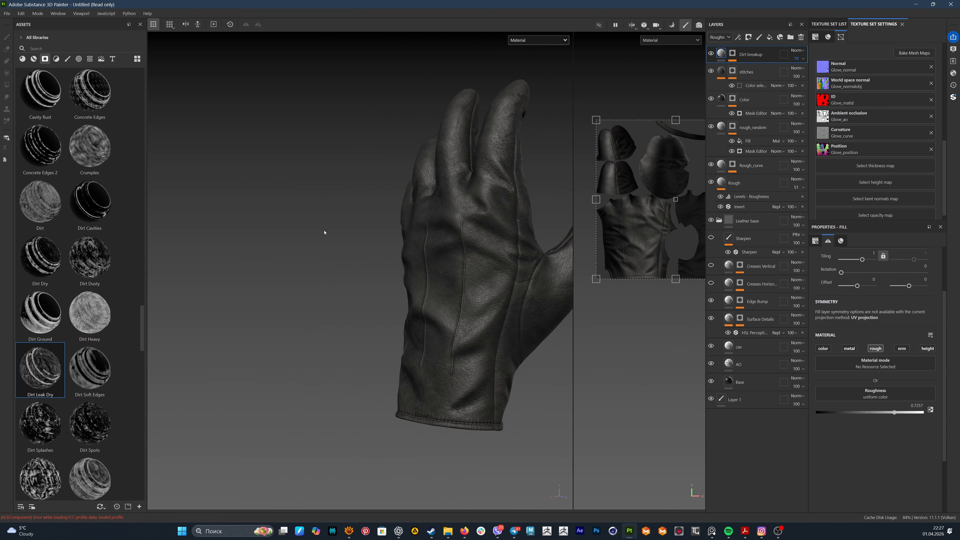
left_click_drag(326, 231, 362, 261, "alt")
right_click_drag(362, 260, 454, 262, "alt")
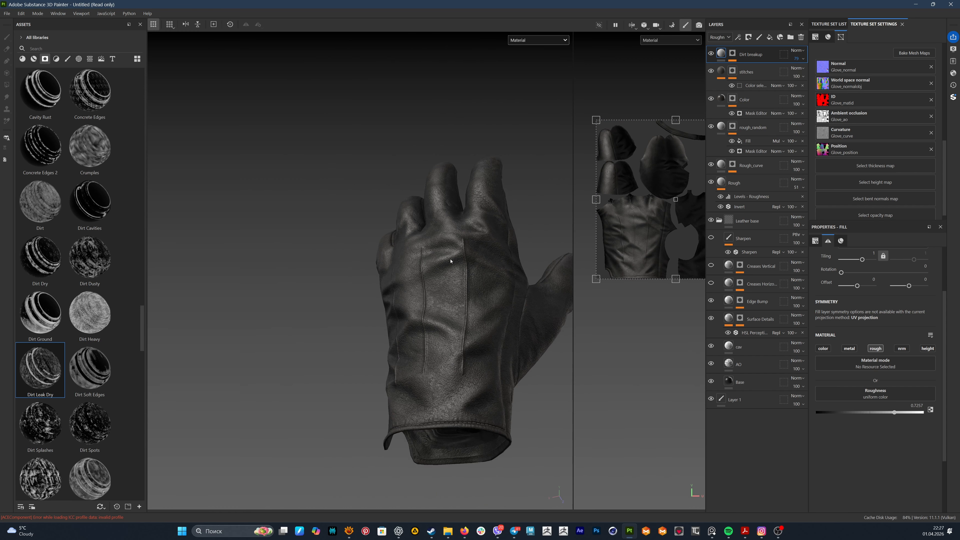
left_click_drag(454, 262, 89, 331, "alt")
left_click(709, 56)
left_click_drag(351, 276, 401, 285, "alt")
right_click_drag(468, 264, 394, 244, "shift")
middle_click_drag(394, 244, 422, 300, "alt")
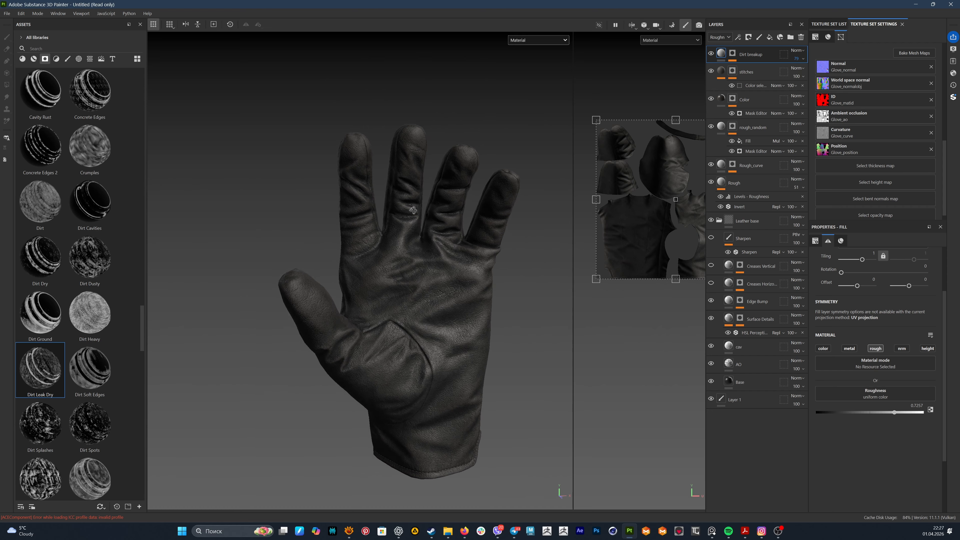
right_click_drag(381, 299, 314, 258, "alt")
mouse_move(314, 257)
middle_mouse_down("alt")
mouse_move(368, 283)
mouse_move(322, 243)
middle_mouse_up("alt")
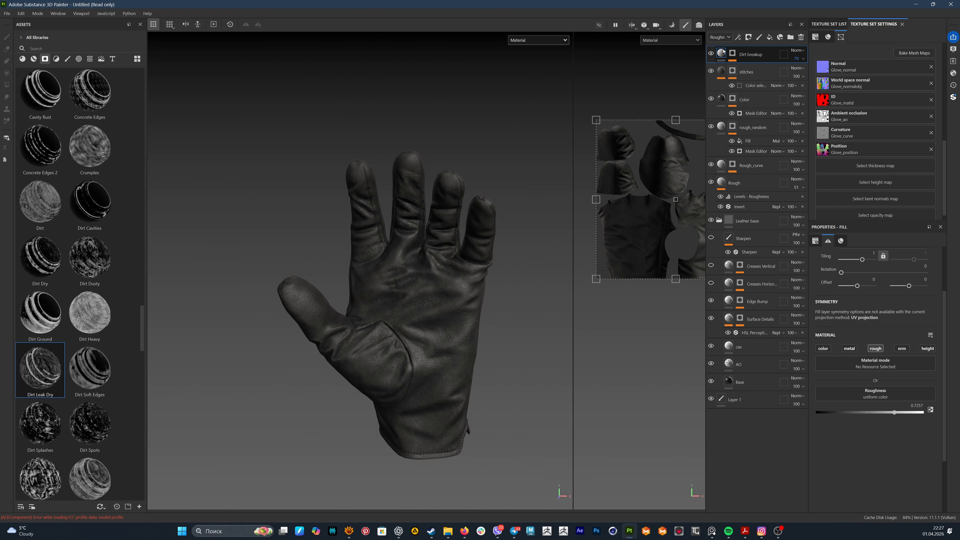
- Enable the color channel on the Dirt breakup layer and set its base color to dark grey 222222 in Base color view
left_click(822, 348)
left_click(541, 40)
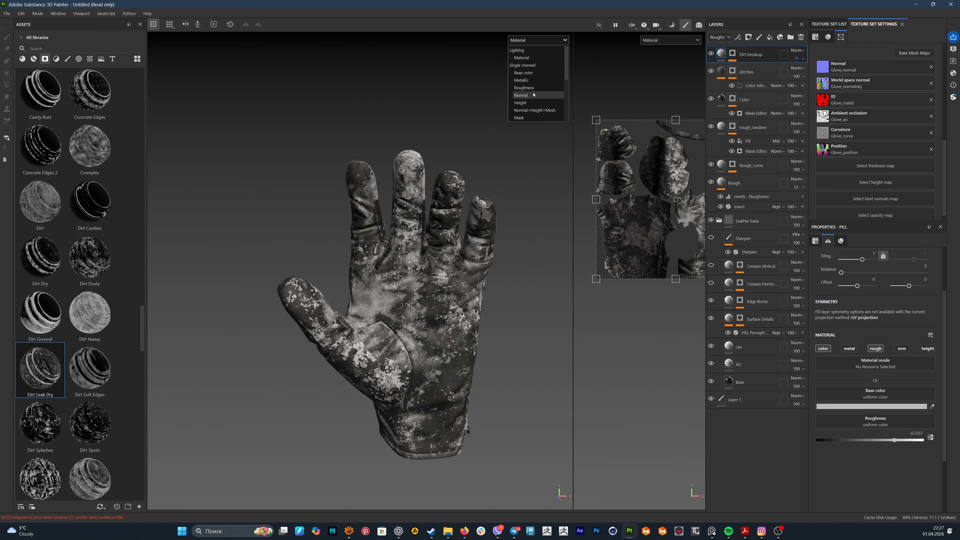
left_click(529, 72)
left_click(891, 406)
left_click_drag(812, 373, 771, 372)
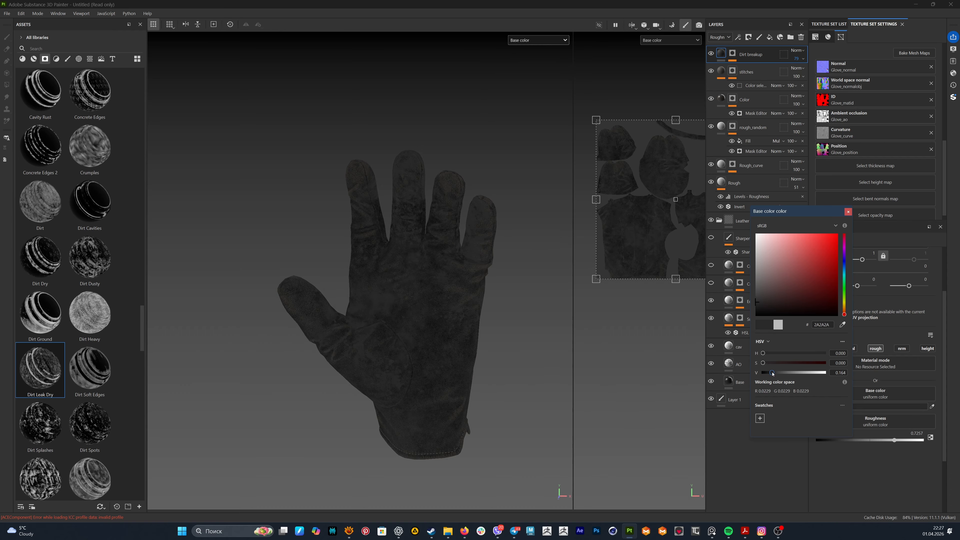
left_click_drag(764, 374, 770, 375)
- Tint the Dirt breakup base color dark brown 25211F while checking the fingers up close
right_click_drag(378, 322, 461, 321, "alt")
left_click_drag(461, 321, 435, 325, "alt")
middle_click_drag(435, 326, 242, 439, "alt")
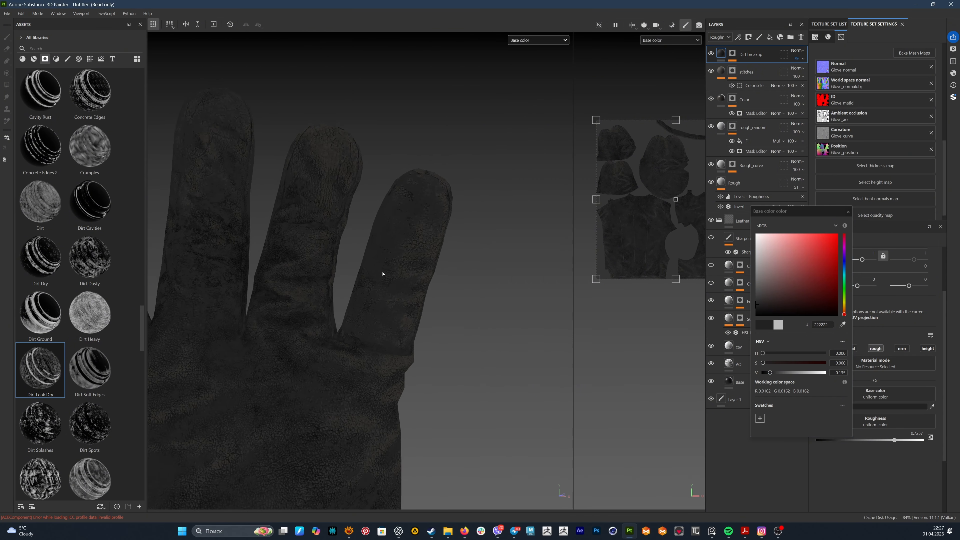
right_click_drag(383, 274, 446, 276, "alt")
left_click(845, 311)
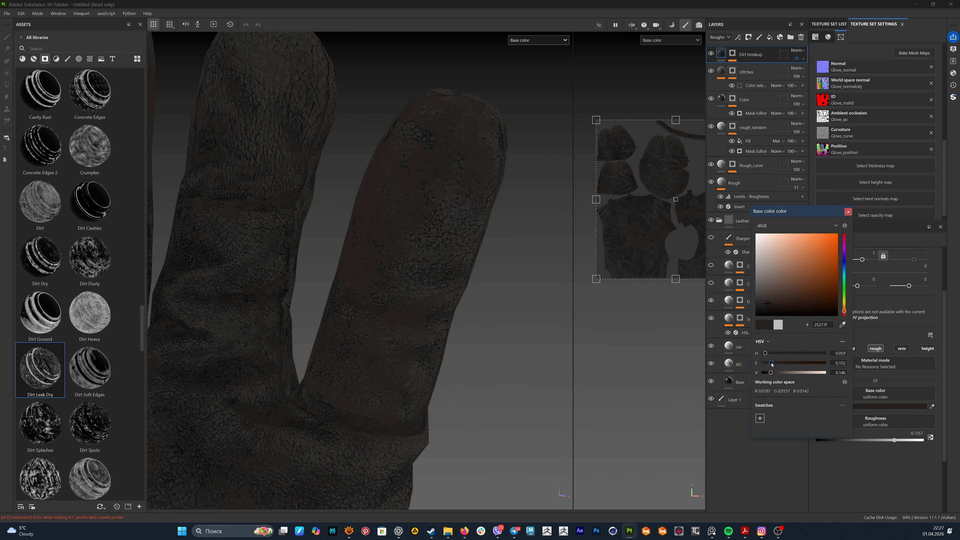
left_click(848, 212)
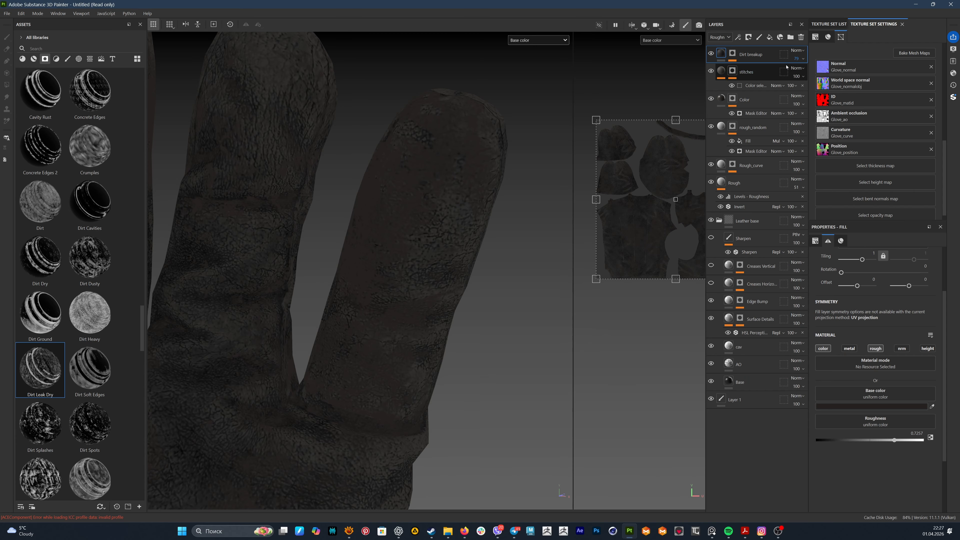
- Lower the Dirt breakup layer's opacity in the base color channel to 60
left_click(721, 38)
left_click(718, 46)
left_click(802, 59)
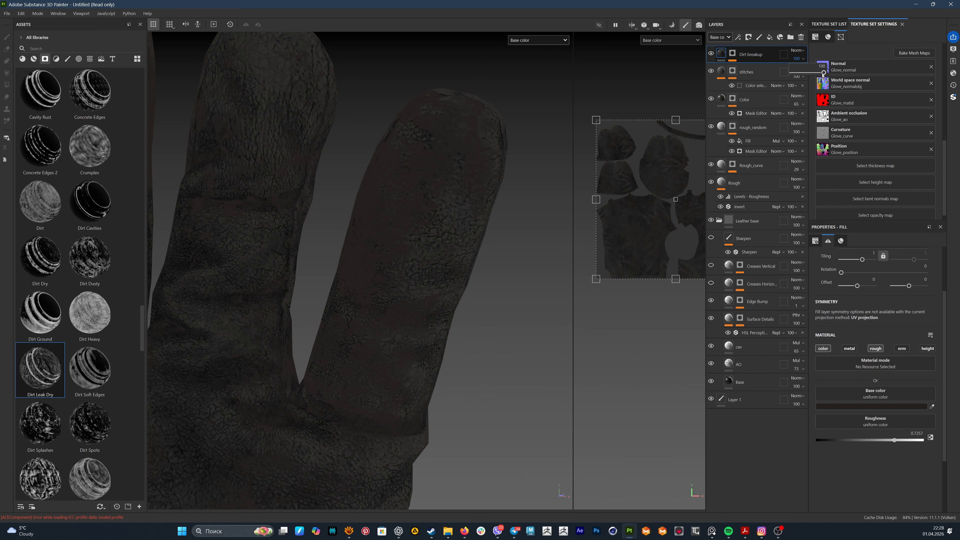
left_click_drag(823, 72, 815, 78)
scroll(403, 336, "down", 8)
middle_click_drag(403, 336, 470, 248, "alt")
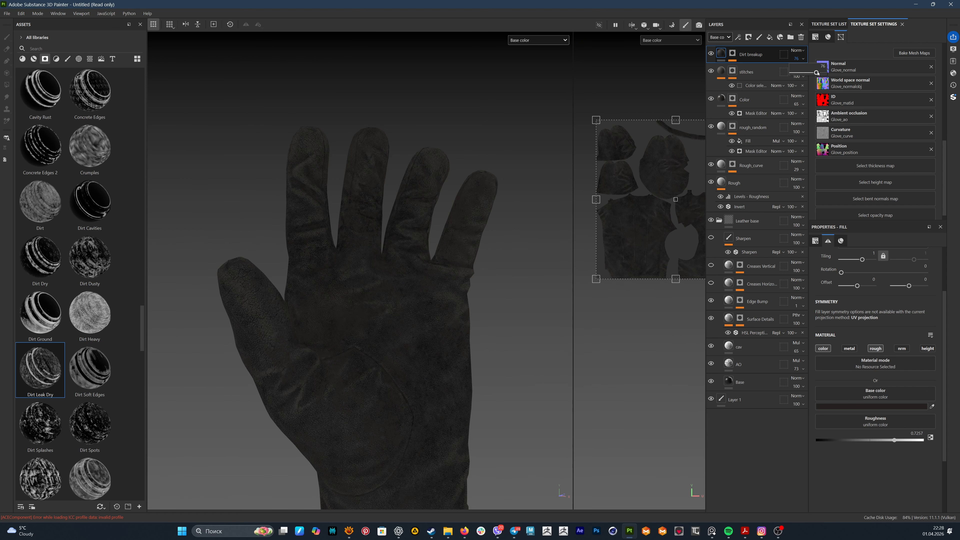
left_click_drag(817, 72, 811, 77)
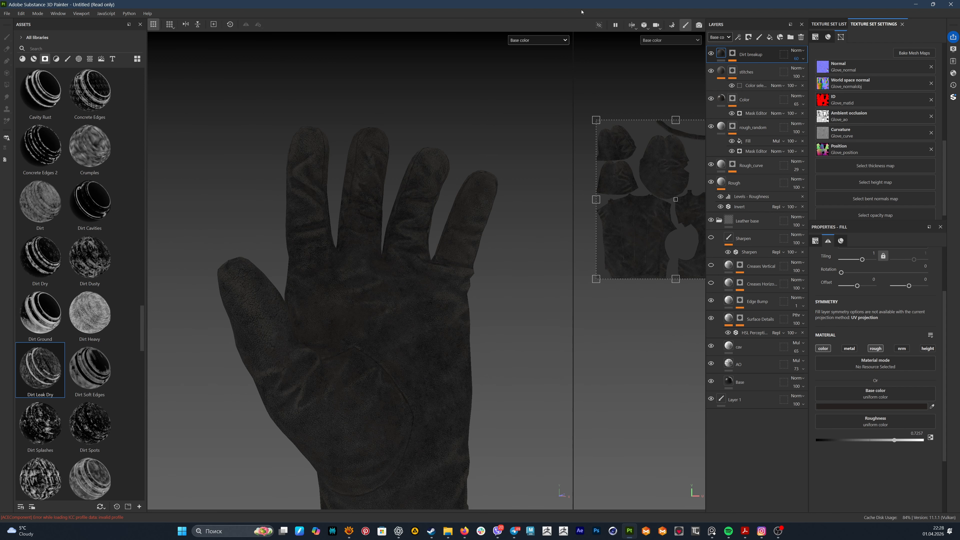
- Return to Material view and adjust the Dirt breakup layer's roughness to 0.7396, checking the palm and back under rotated lighting
left_click(528, 40)
left_click(523, 58)
right_click_drag(480, 276, 680, 367, "alt")
right_click_drag(546, 377, 480, 308, "shift")
left_click_drag(480, 309, 510, 281, "alt")
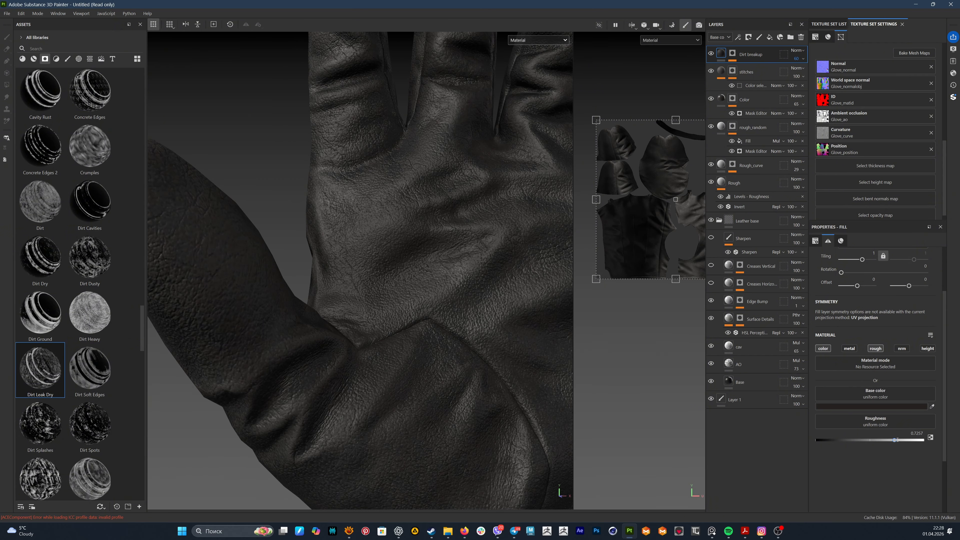
mouse_move(895, 440)
left_mouse_down()
mouse_move(957, 440)
mouse_move(881, 440)
mouse_move(922, 440)
mouse_move(911, 440)
left_mouse_up()
scroll(362, 235, "down", 5)
left_click_drag(362, 235, 368, 308, "alt")
right_click_drag(368, 308, 394, 313, "shift")
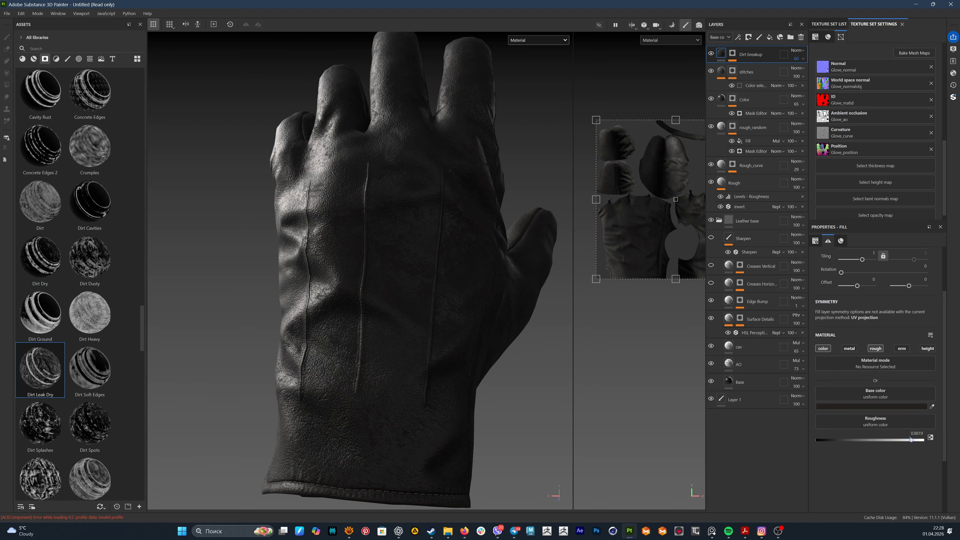
left_click_drag(910, 440, 883, 440)
right_click_drag(419, 352, 512, 362, "shift")
- Darken the Dirt breakup base color to 211D1B and further reduce the layer's opacity in the base color channel
key("c")
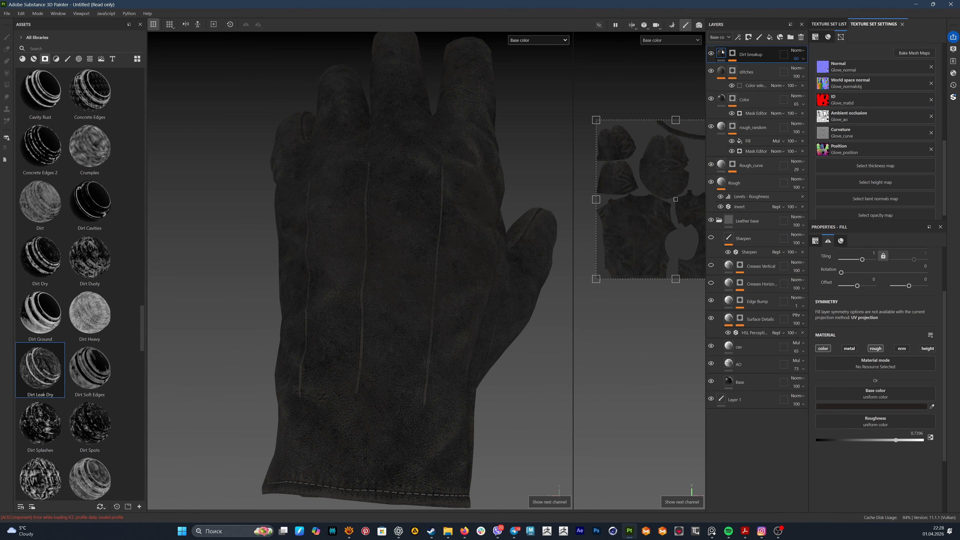
left_click(869, 406)
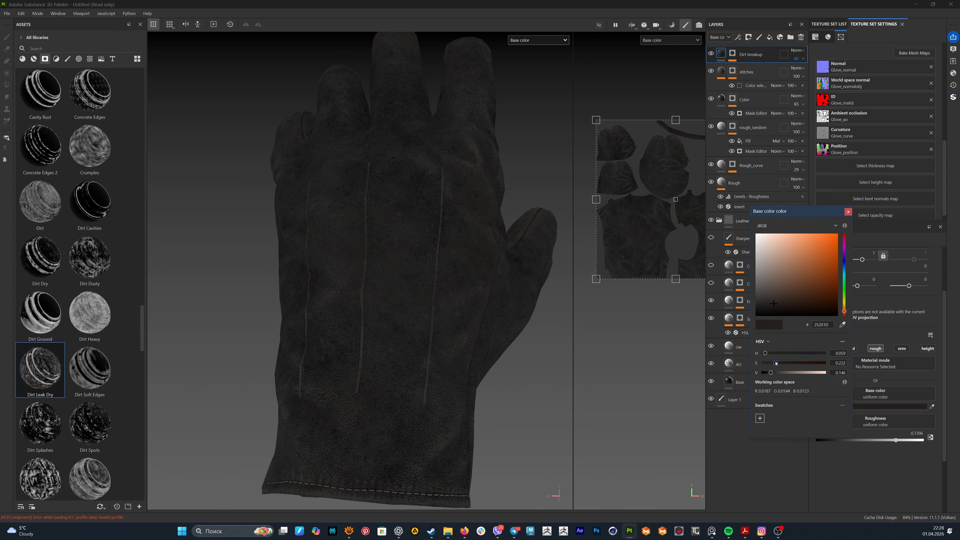
left_click_drag(853, 363, 763, 361)
left_click_drag(772, 373, 770, 374)
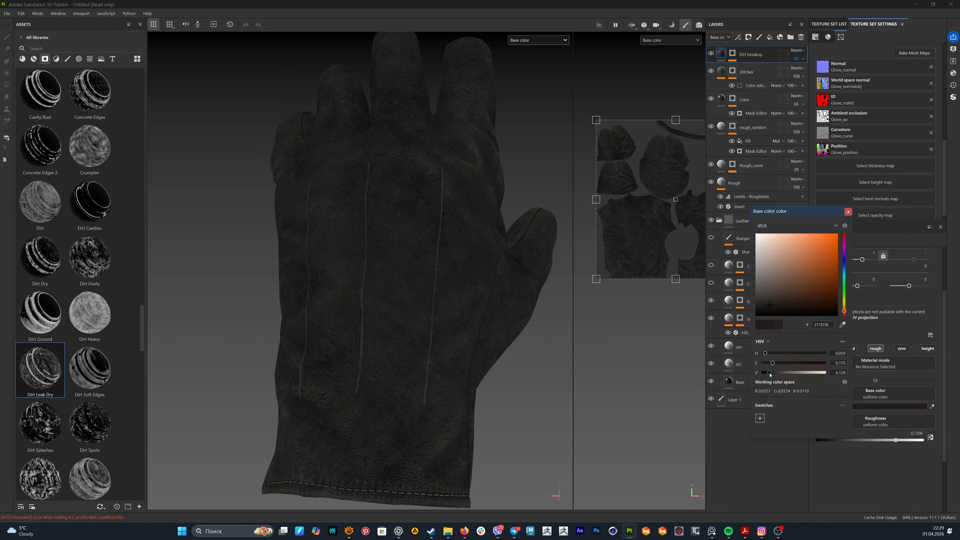
left_click(848, 211)
left_click_drag(810, 73, 801, 73)
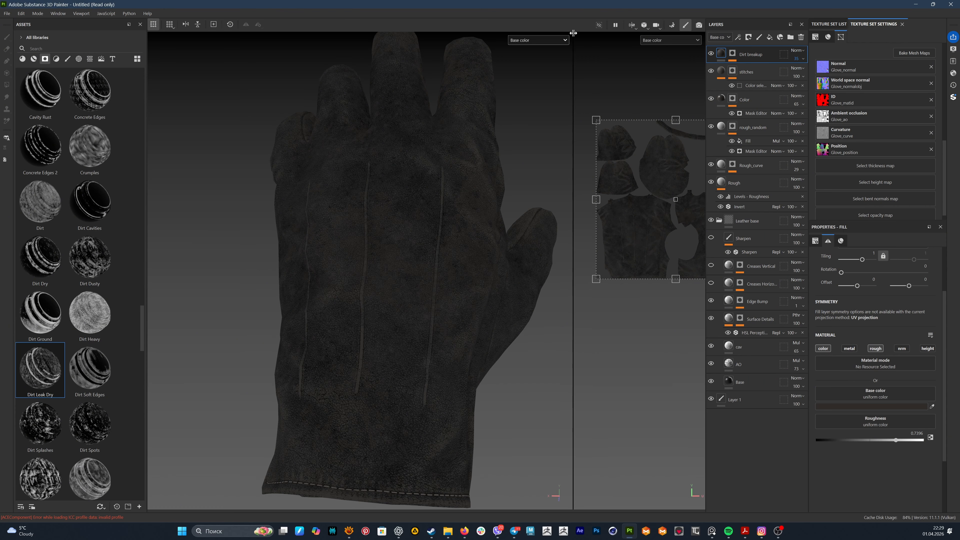
- Check the glove's palm and fingers in Material view under rotated lighting
left_click(538, 40)
left_click(525, 49)
right_click_drag(388, 316, 388, 340, "alt")
left_click_drag(389, 340, 381, 304, "alt")
right_click_drag(381, 304, 487, 298, "shift")
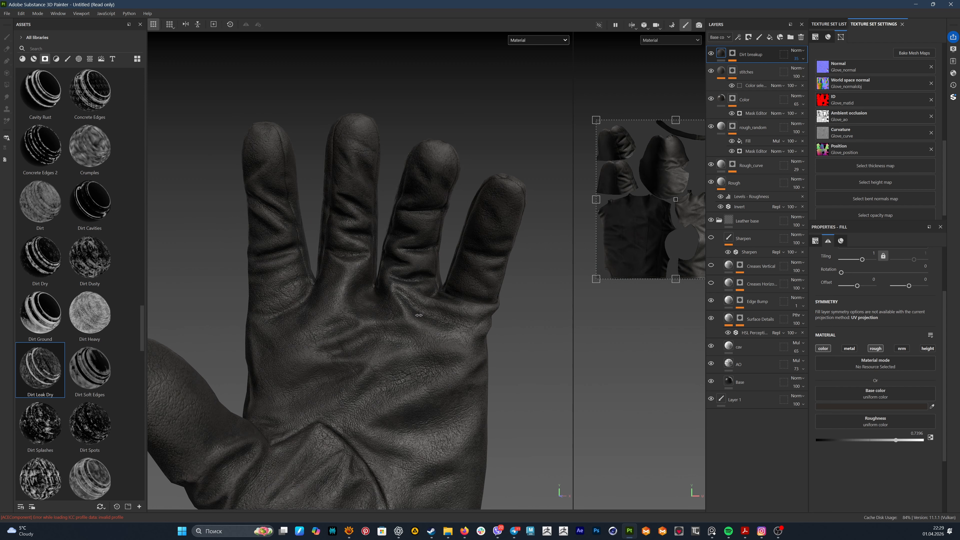
- Add a fill layer named Curve and assign the Glove_curve texture to its base color
left_click(769, 37)
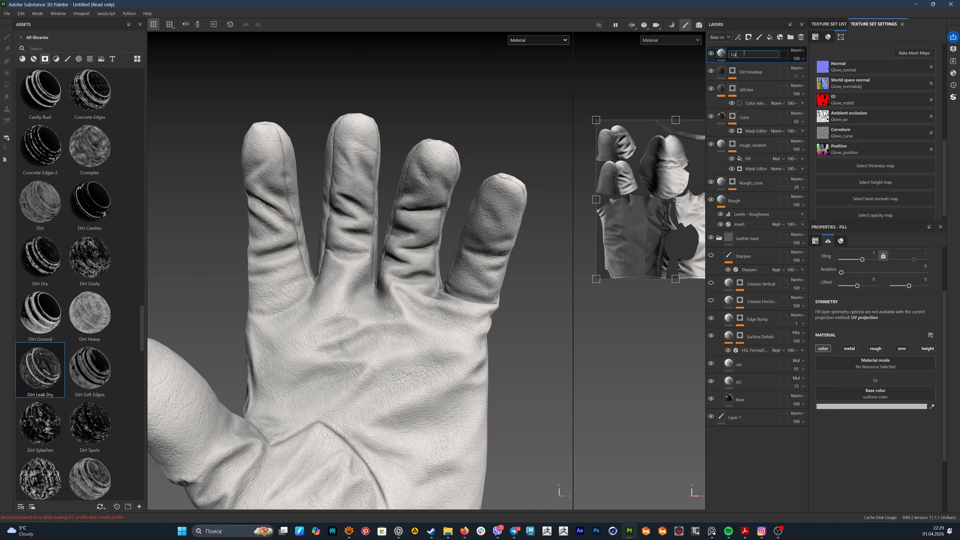
left_click(90, 59)
left_click(64, 51)
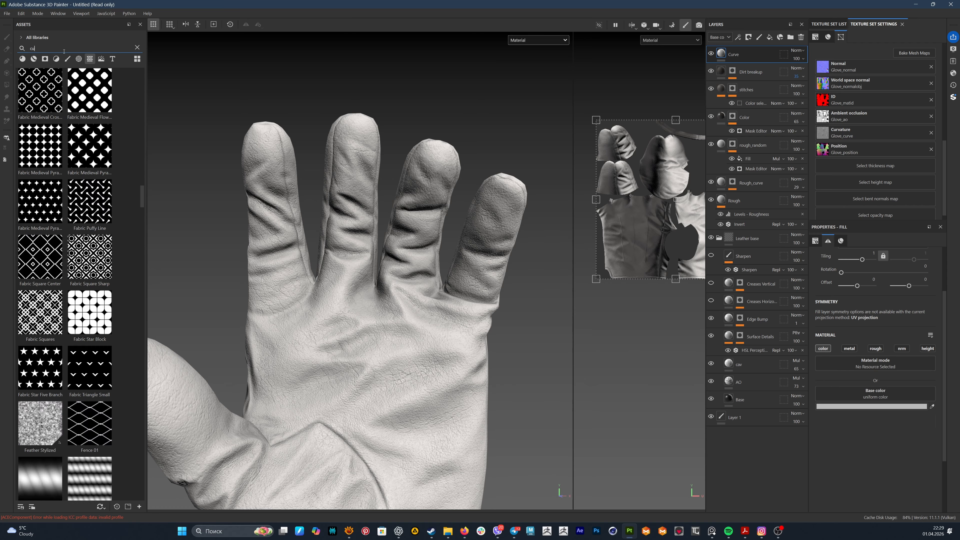
type("curv")
left_click_drag(40, 206, 838, 395)
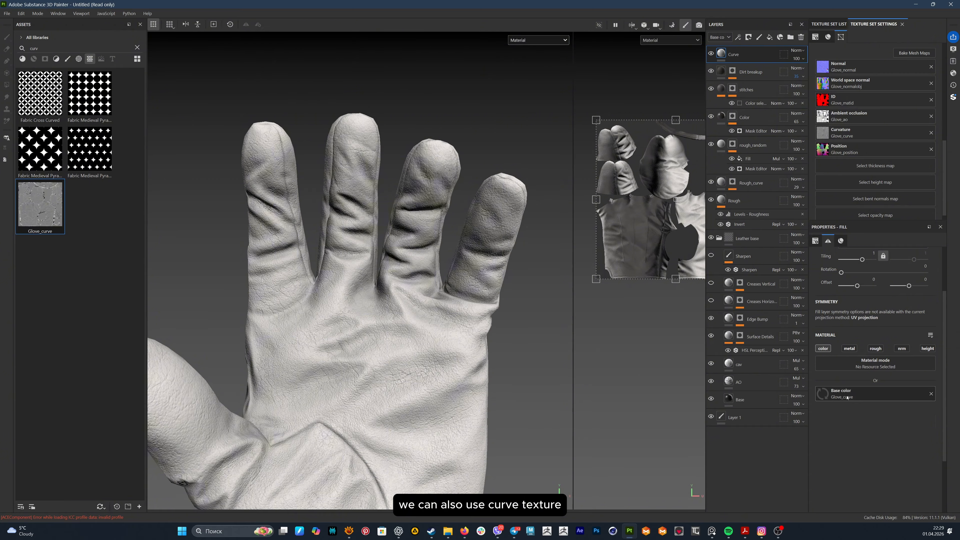
- Show the base color channel and move the Curve layer directly above the collapsed Leather base folder
left_click_drag(362, 340, 592, 349, "alt")
right_click_drag(427, 367, 388, 303, "alt")
left_click_drag(388, 302, 419, 308, "alt")
right_click_drag(420, 308, 529, 314, "shift")
left_click(550, 42)
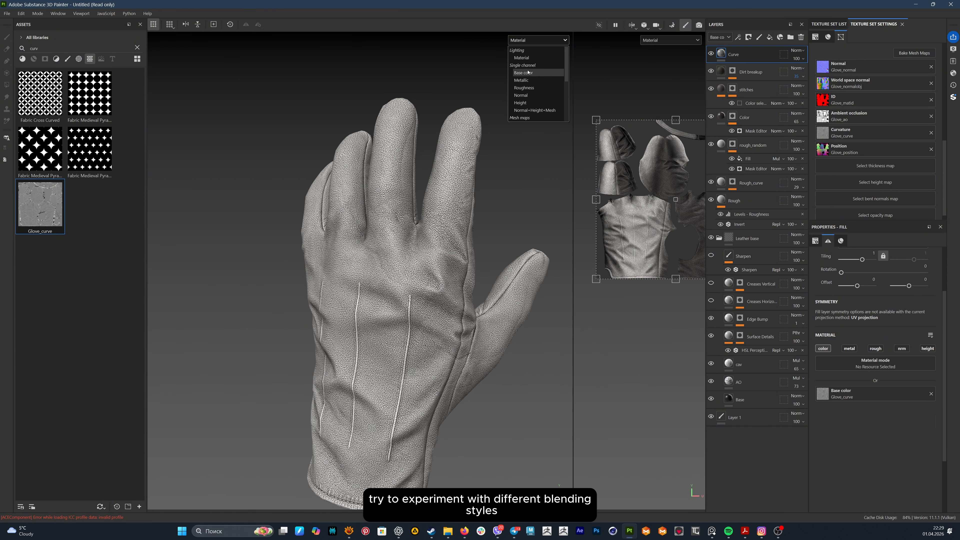
left_click(530, 72)
left_click(719, 238)
left_click_drag(735, 54, 735, 228)
- Try successive blending modes on the Curve layer's base color and compare the glove with the layer hidden
left_click(797, 217)
left_click(802, 218)
key("Down")
key("Down")
key("Down")
key("Down")
key("Down")
key("Down")
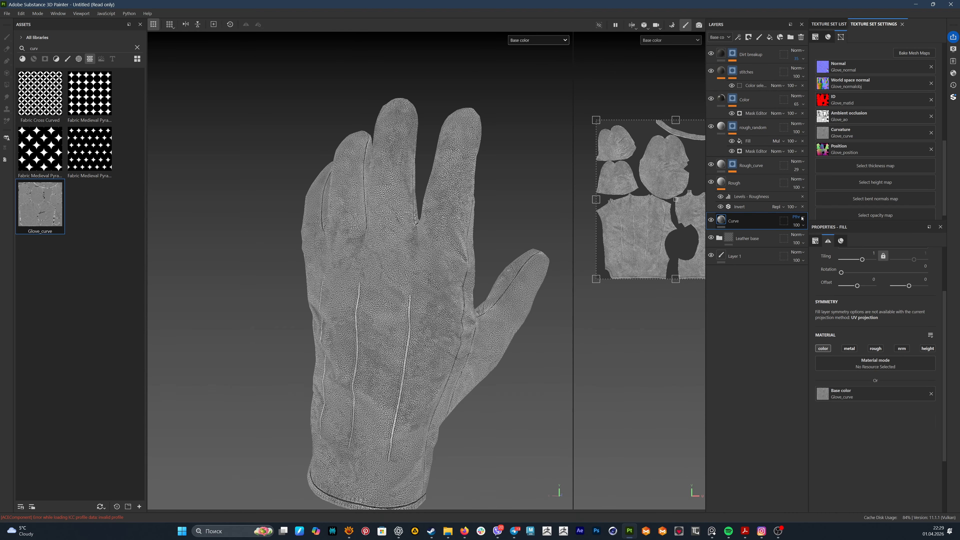
key("Down")
key("Down")
left_click(711, 220)
left_click(711, 220)
- Set the Curve layer's base color blending to Difference with an opacity of 2
left_click(801, 217)
left_click(800, 217)
key("Down")
key("Down")
key("Down")
key("Down")
left_click_drag(796, 225, 792, 246)
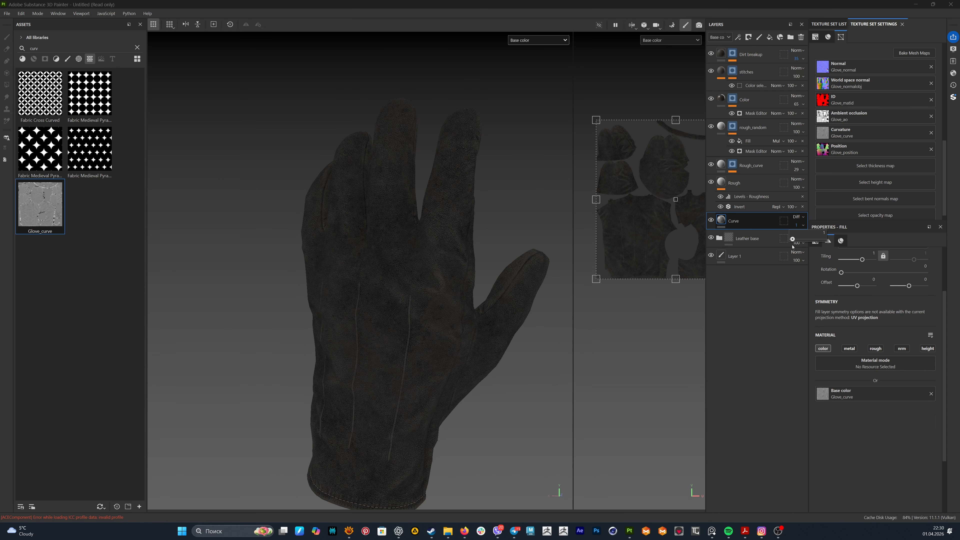
scroll(392, 350, "down", 5)
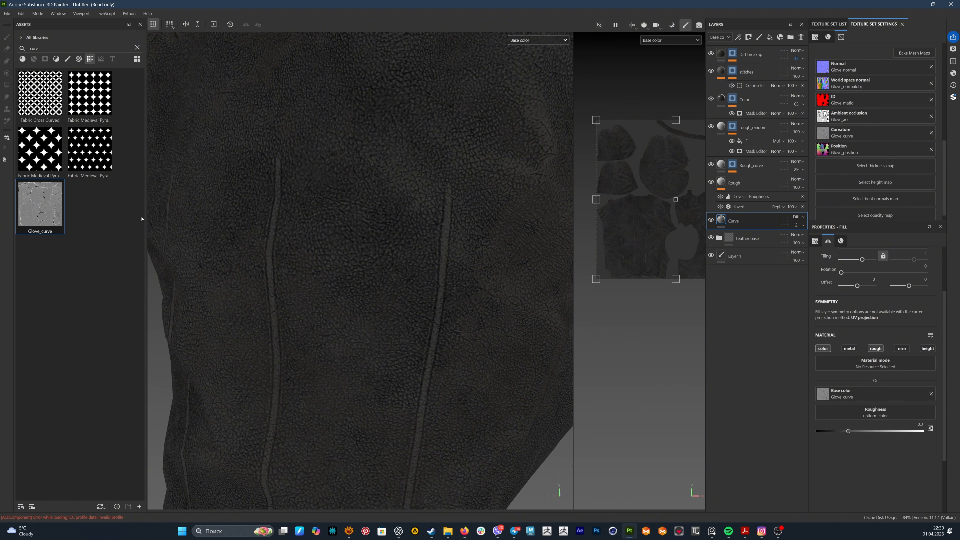
- Assign Glove_curve to the Curve layer's roughness and lower the layer's opacity in the roughness channel
left_click_drag(40, 204, 875, 413)
left_click(538, 41)
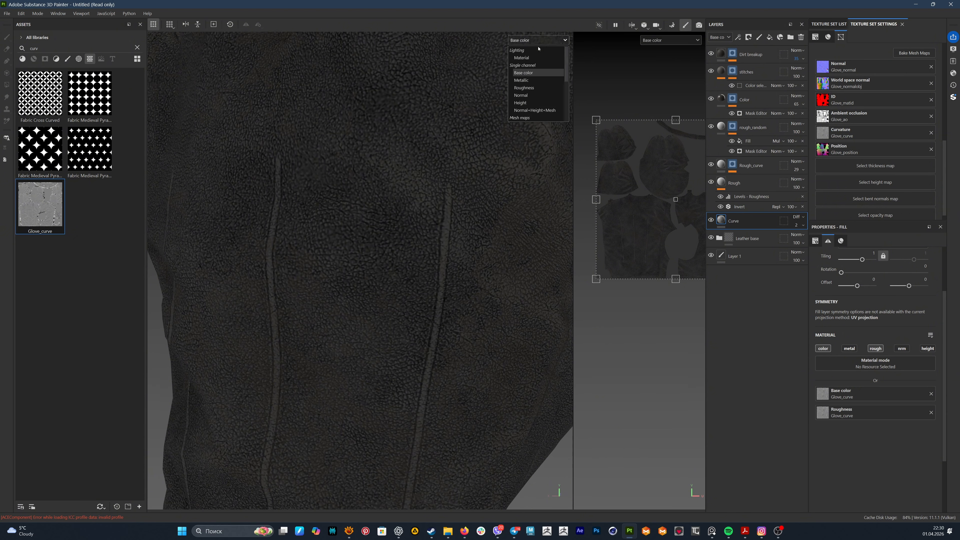
left_click(523, 88)
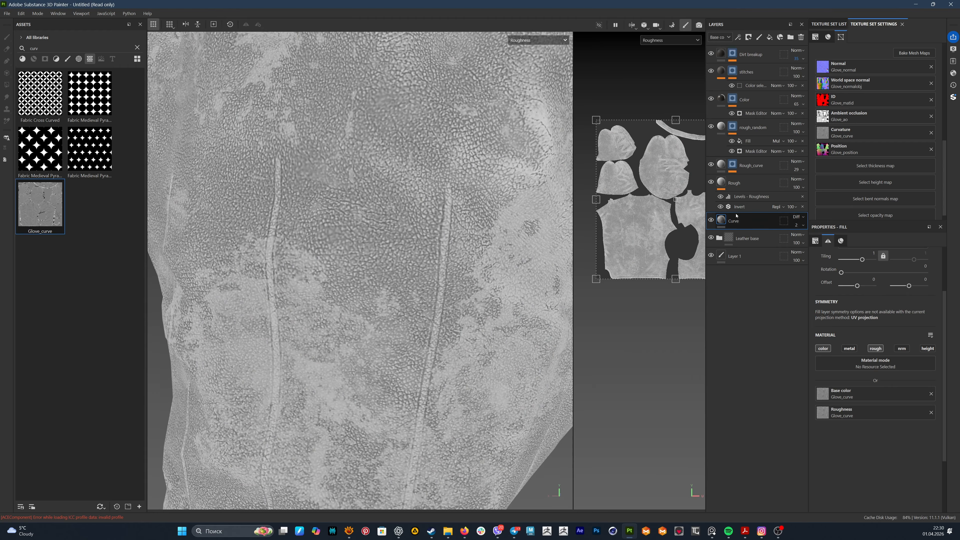
left_click(720, 37)
left_click(719, 63)
left_click(802, 225)
left_click_drag(823, 239, 802, 245)
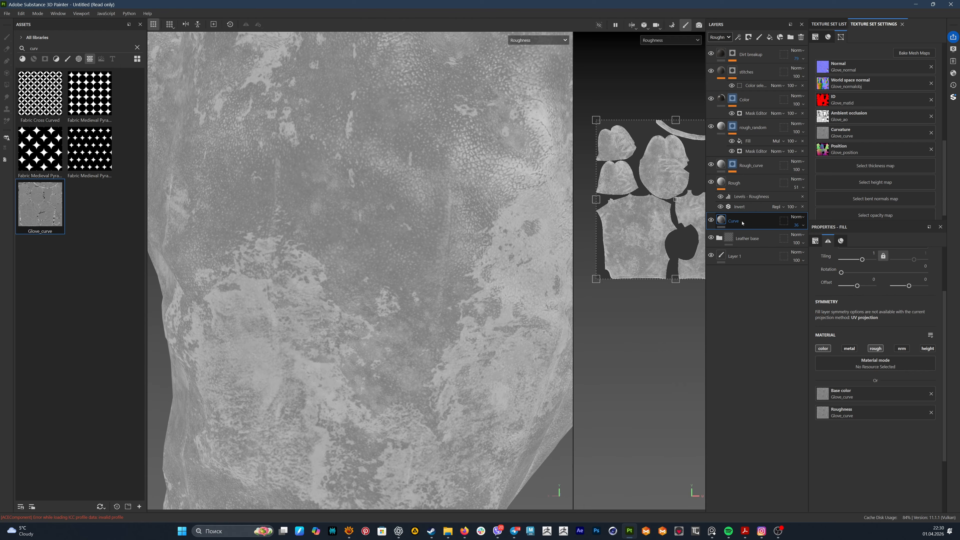
- Add an Invert filter to the Curve layer
right_click(732, 220)
left_click(756, 438)
left_click(879, 268)
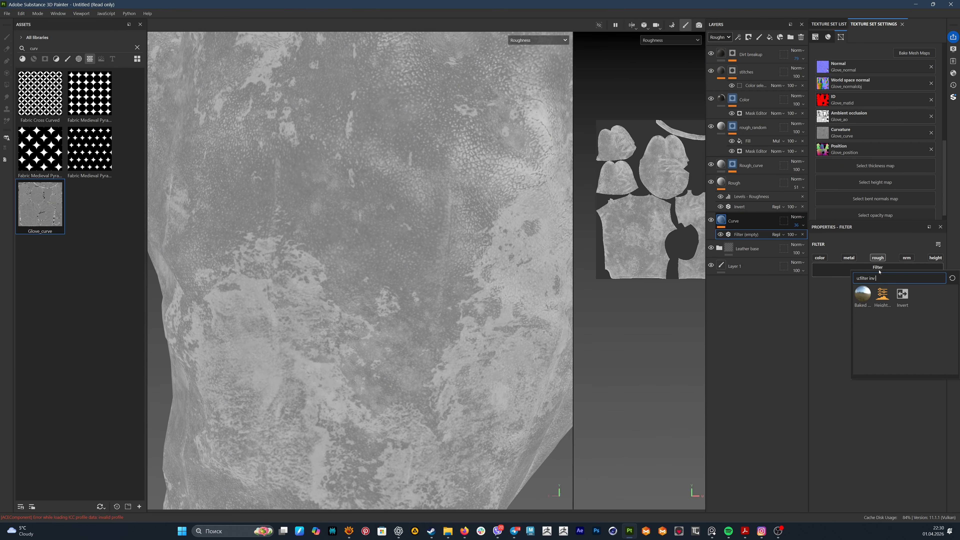
left_click(901, 294)
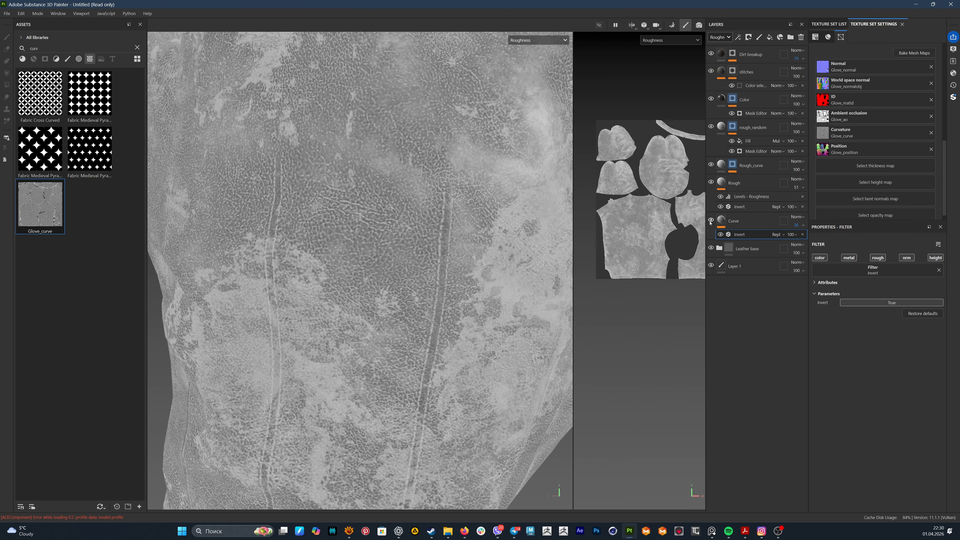
- Display the glove with its full material and examine the surface from several angles
key("f")
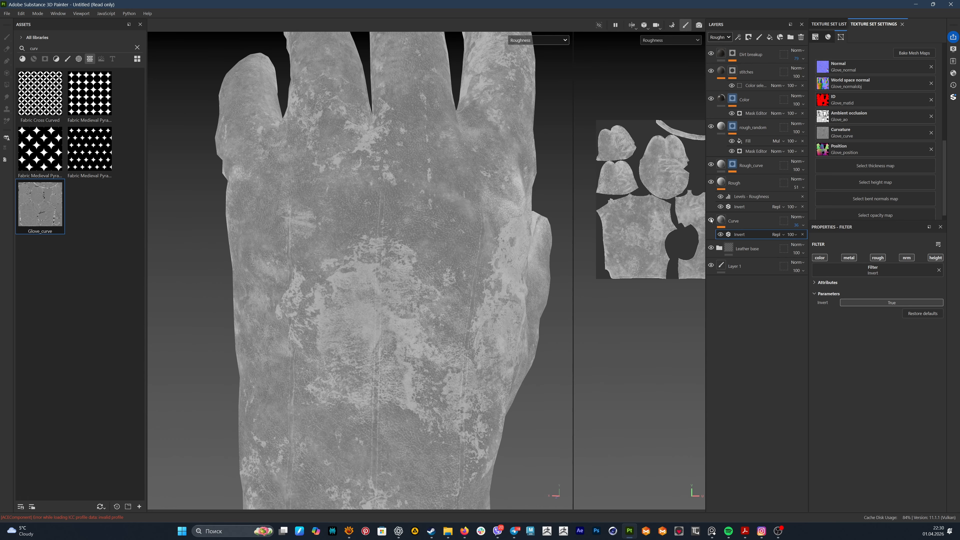
left_click(539, 40)
left_click(537, 61)
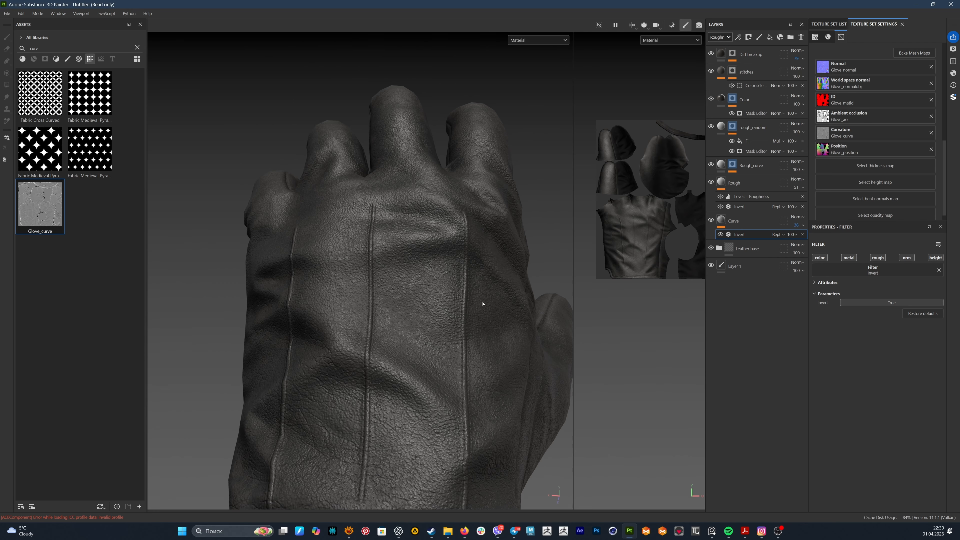
left_click_drag(489, 307, 434, 322, "alt")
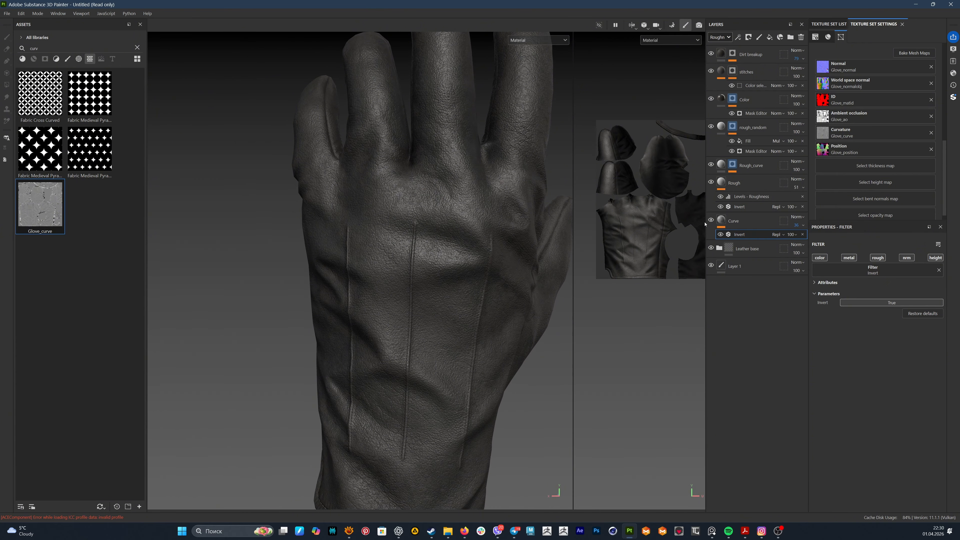
- Display only the roughness channel and set the Rough layer's roughness opacity to 26
left_click(535, 40)
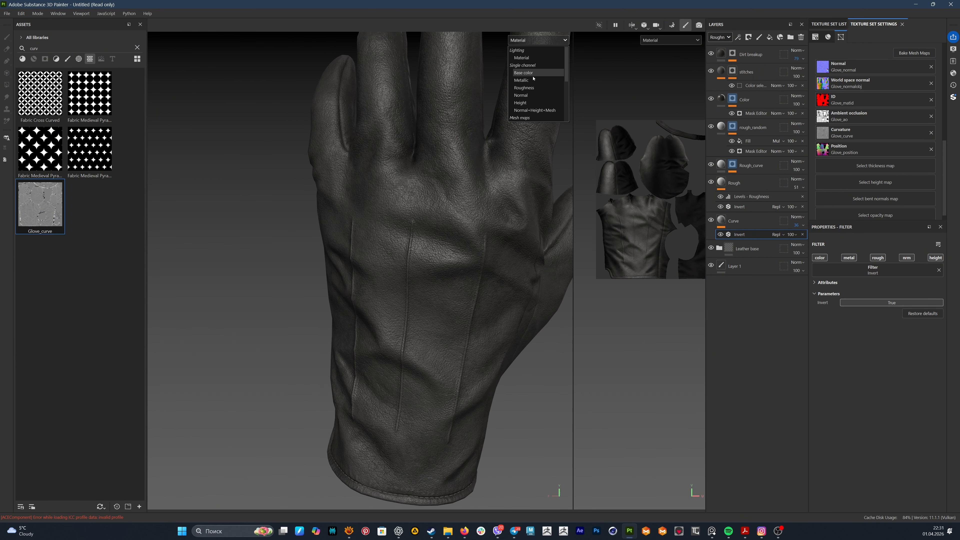
left_click(523, 87)
scroll(336, 193, "up", 10)
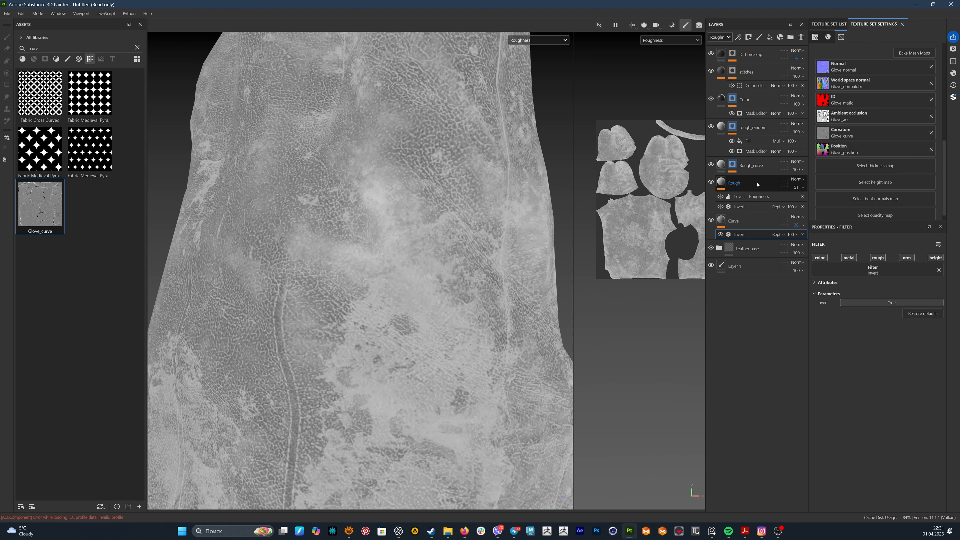
left_click(802, 187)
left_click_drag(808, 201, 798, 201)
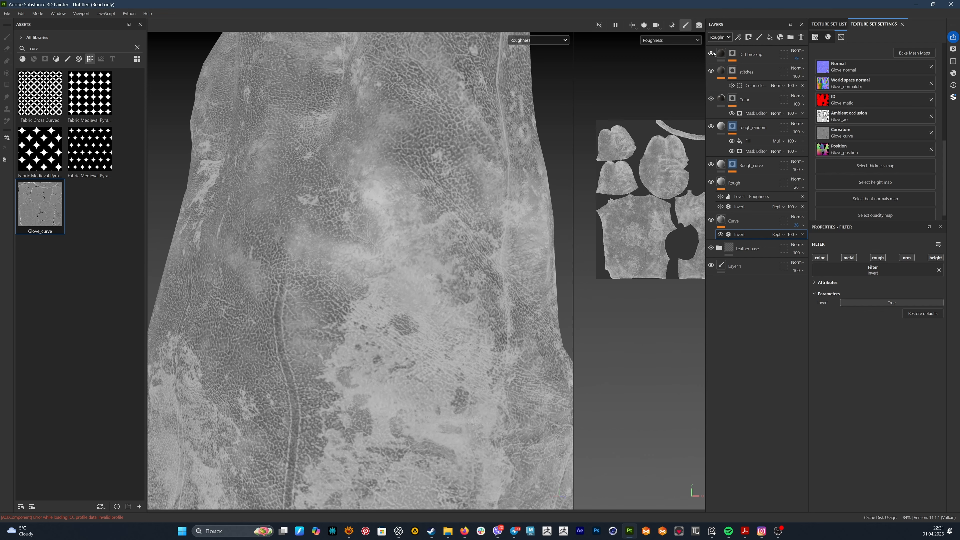
- Lower the Dirt breakup layer's roughness opacity to about 60, judging the result on the whole glove
left_click(750, 55)
left_click_drag(817, 72, 811, 73)
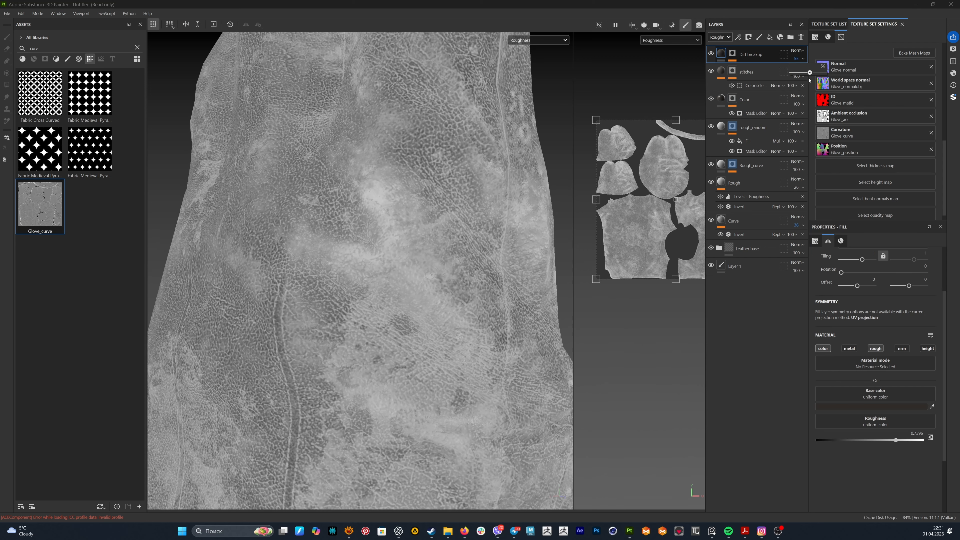
key("f")
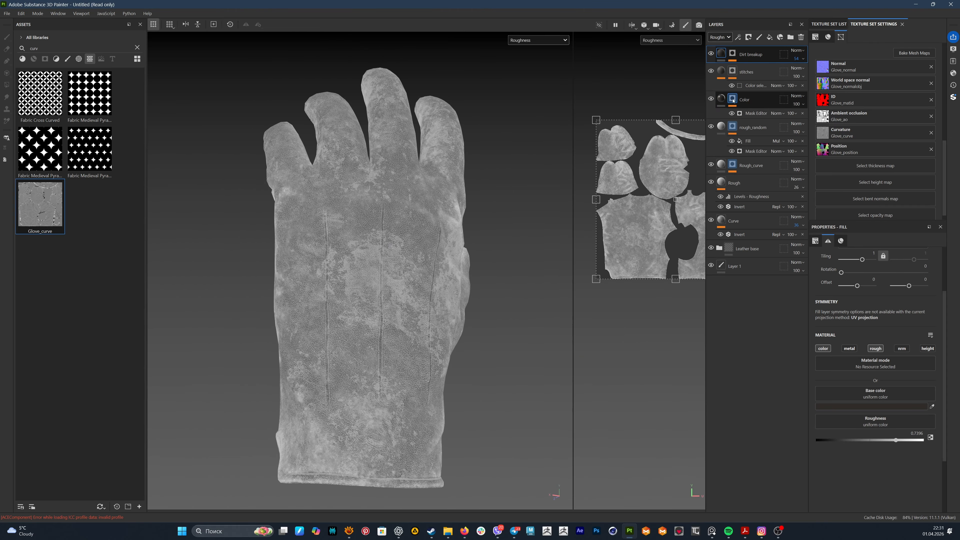
mouse_move(809, 72)
left_mouse_down()
mouse_move(824, 72)
mouse_move(795, 73)
mouse_move(811, 74)
left_mouse_up()
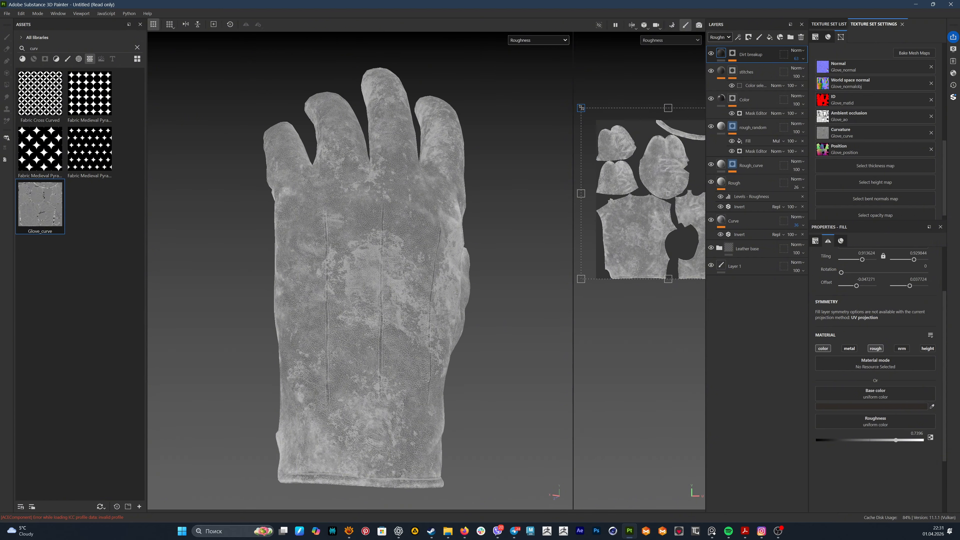
- Try rescaling and rotating the Grunge Concrete Spots fill in the Dirt breakup mask, and undo each change
left_click(732, 53)
left_click(751, 68)
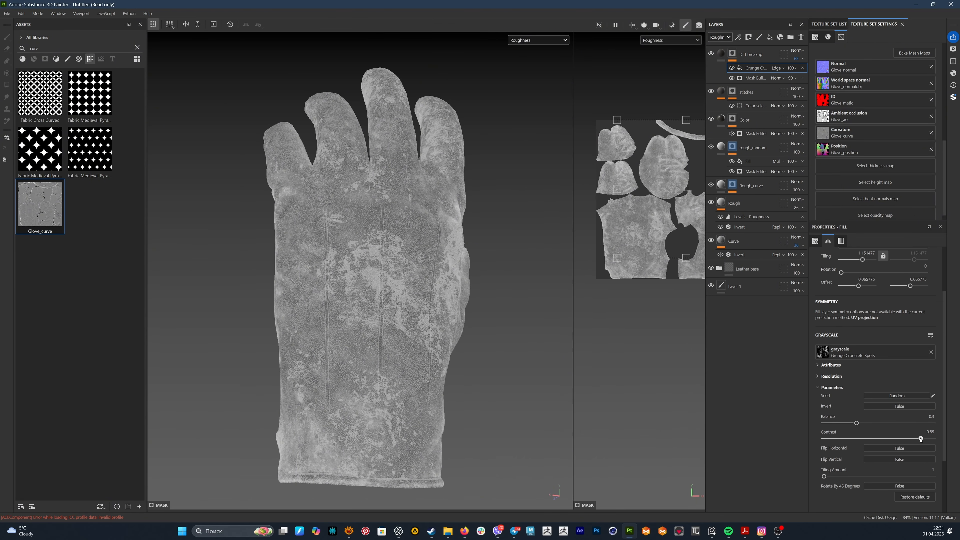
left_click_drag(617, 258, 853, 127)
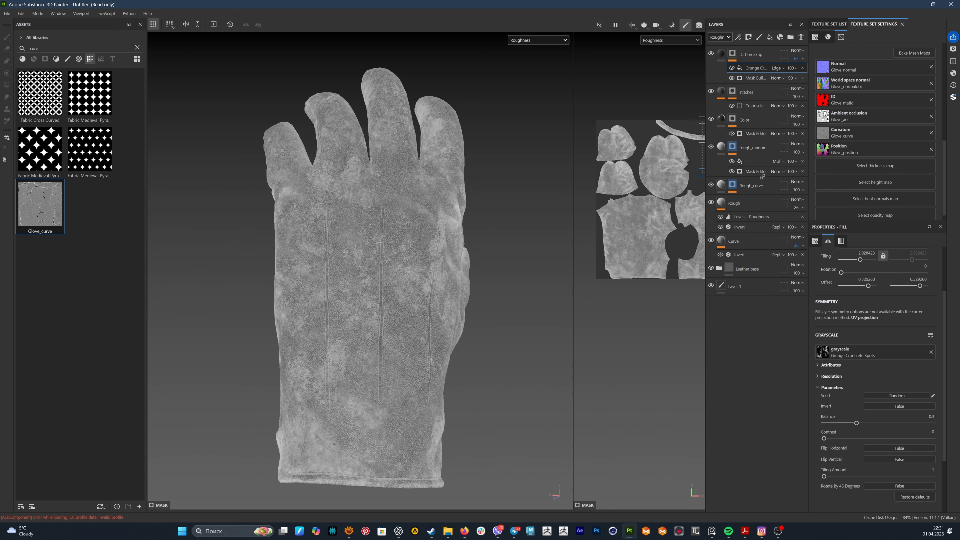
key("ctrl+z")
left_click_drag(617, 260, 571, 207)
key("ctrl+z")
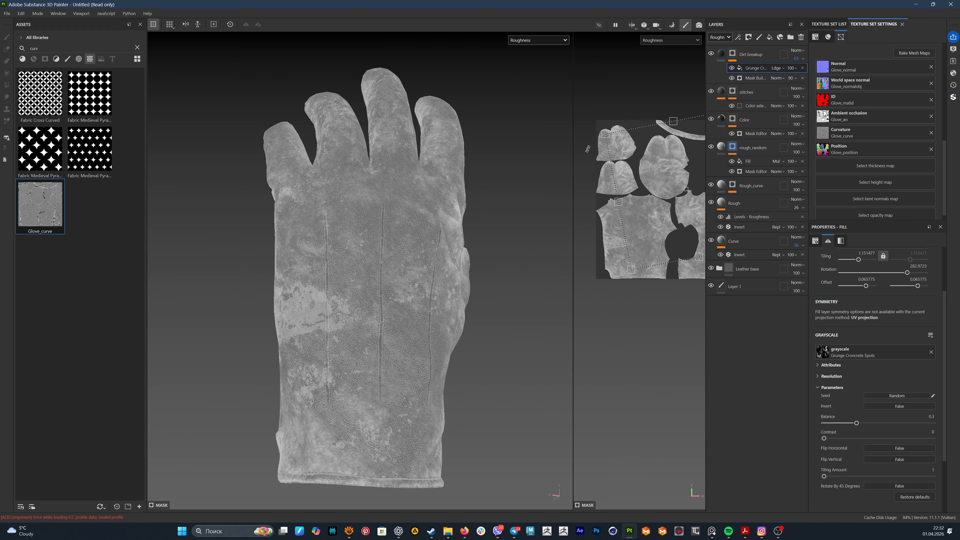
- Return to the full material display and examine the whole glove under different lighting directions
left_click(538, 40)
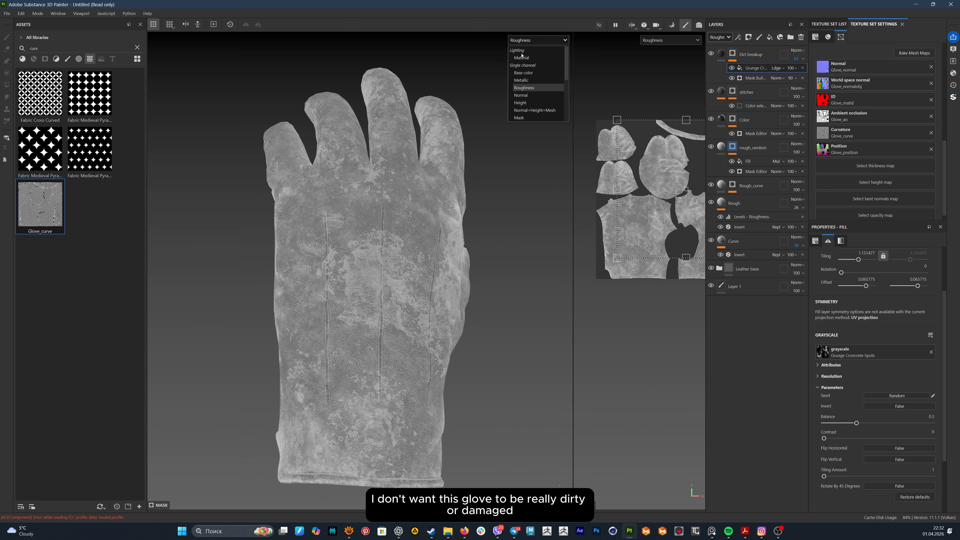
left_click(521, 57)
left_click_drag(488, 227, 88, 255, "alt")
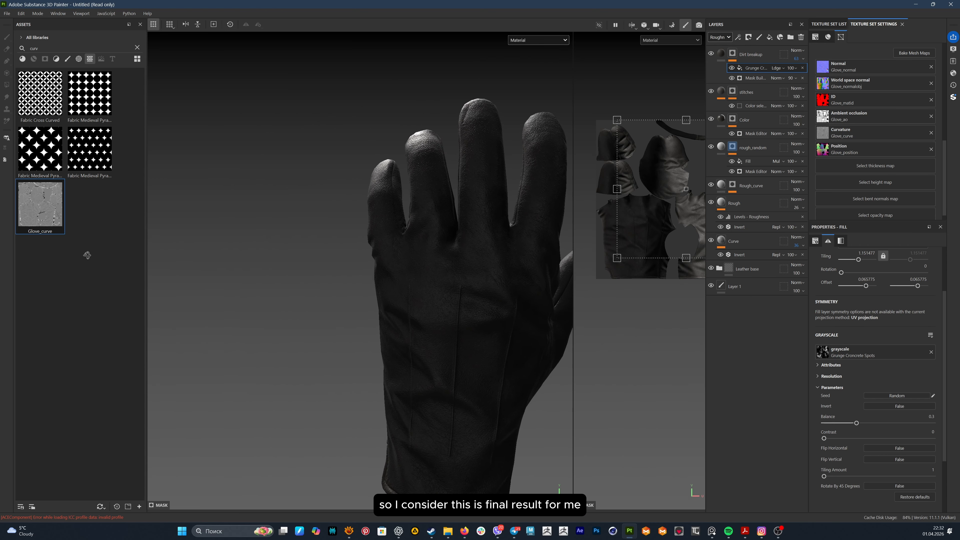
left_click_drag(439, 275, 407, 283, "alt")
right_click_drag(407, 283, 435, 287, "shift")
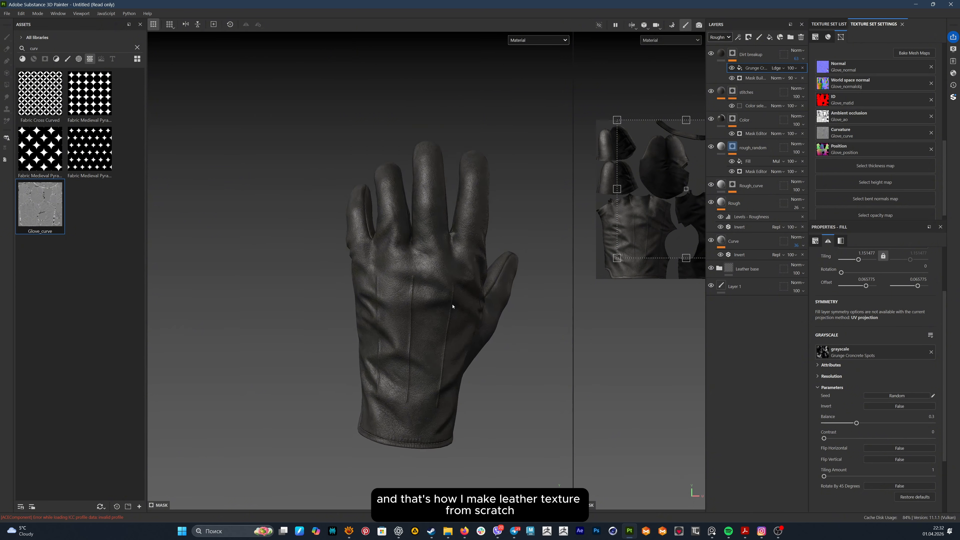
right_click_drag(557, 350, 557, 363, "alt")
middle_click_drag(557, 362, 572, 360, "alt")
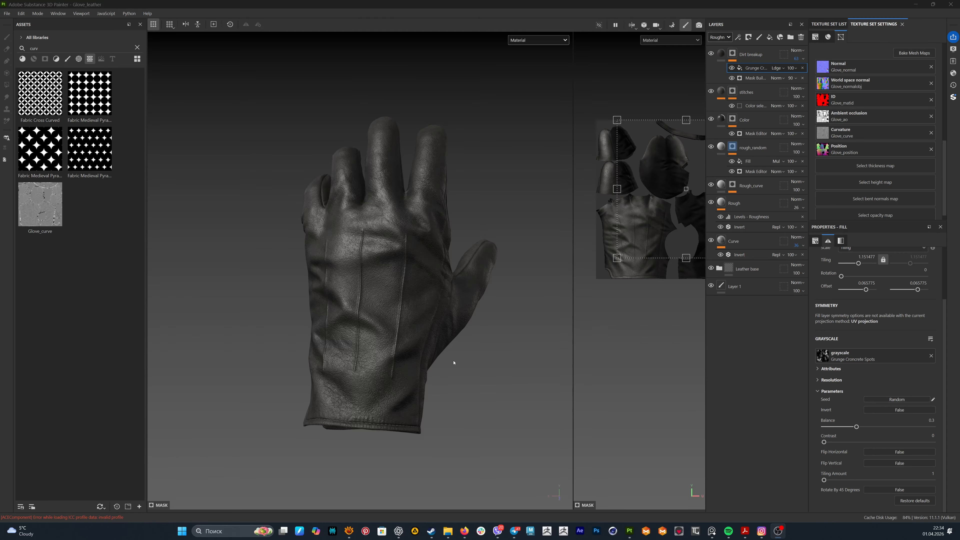
- Inspect the leather grain, seams and folds up close and from the thumb side of the glove
left_click_drag(454, 362, 358, 343, "alt")
right_click_drag(358, 343, 441, 410, "alt")
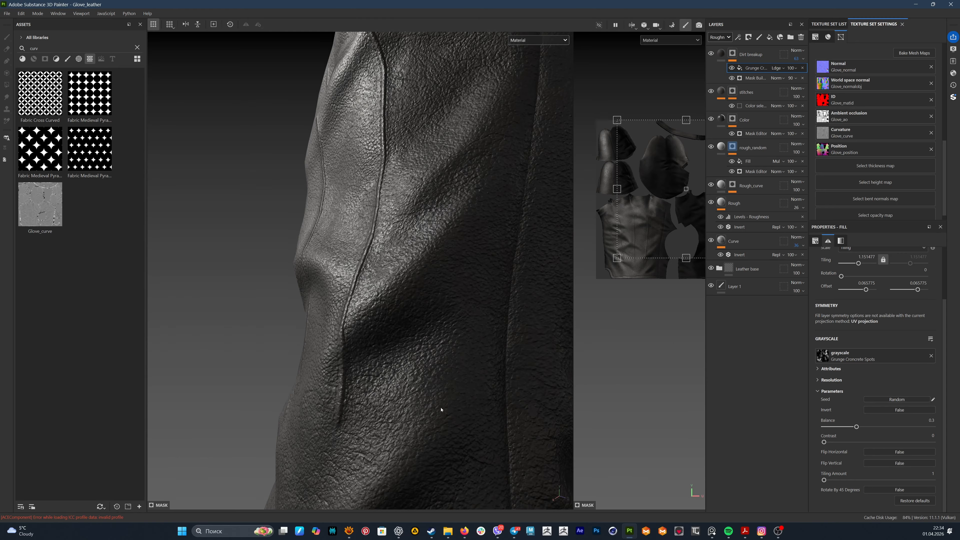
middle_click_drag(441, 409, 416, 287, "alt")
right_click_drag(415, 288, 287, 264, "alt")
left_click_drag(288, 263, 330, 315, "alt")
right_click_drag(330, 315, 400, 333, "shift")
right_click_drag(401, 332, 352, 182, "alt")
middle_click_drag(352, 182, 375, 295, "alt")
left_click_drag(374, 295, 402, 292, "alt")
- Open the texture export settings and set the file type to png
left_click(7, 14)
left_click(42, 122)
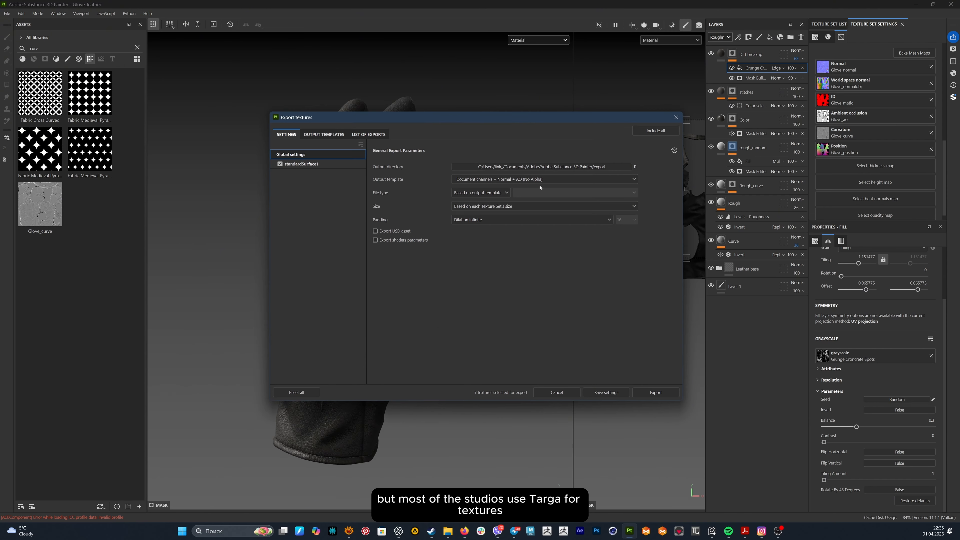
left_click(480, 192)
left_click(472, 246)
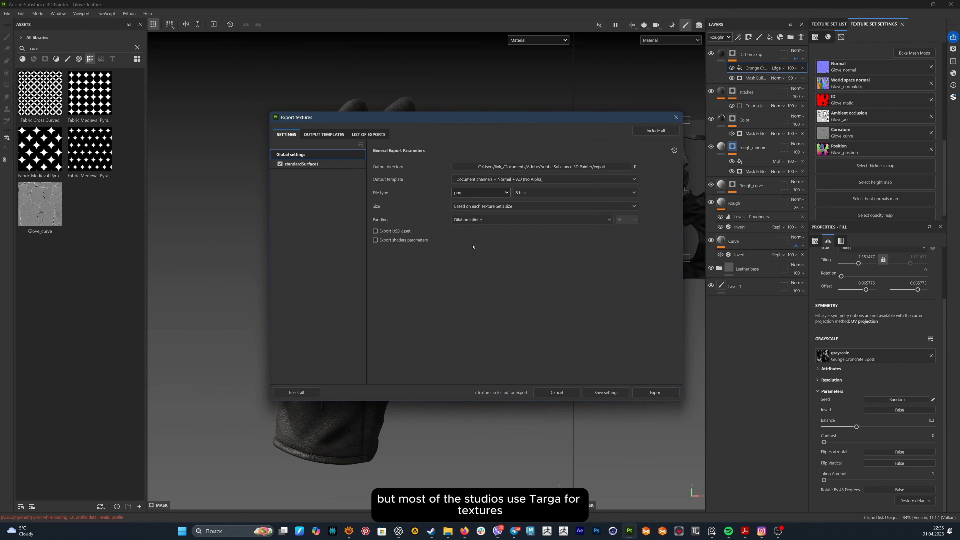
- Exclude the Metallic, Height and Normal_OpenGL maps from the standardSurface1 output maps
left_click(319, 164)
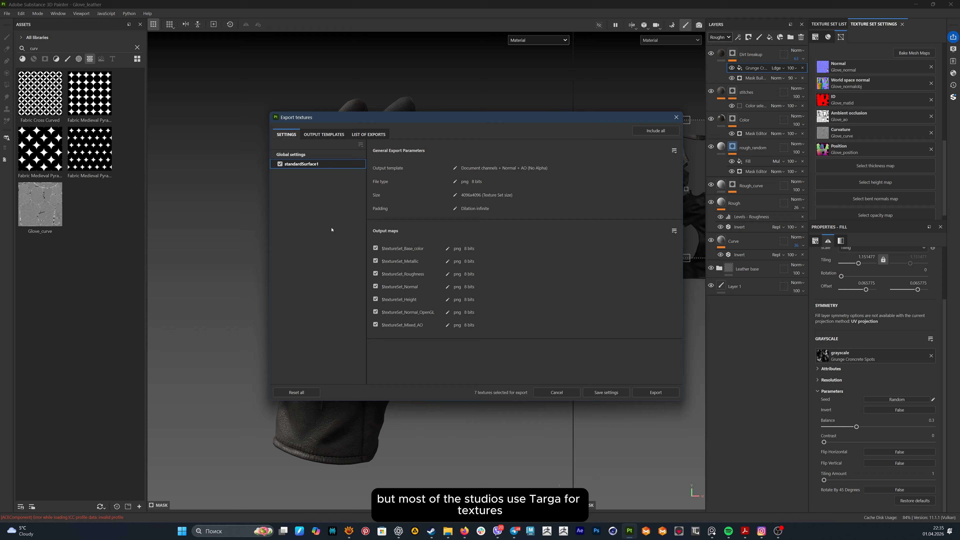
left_click(376, 311)
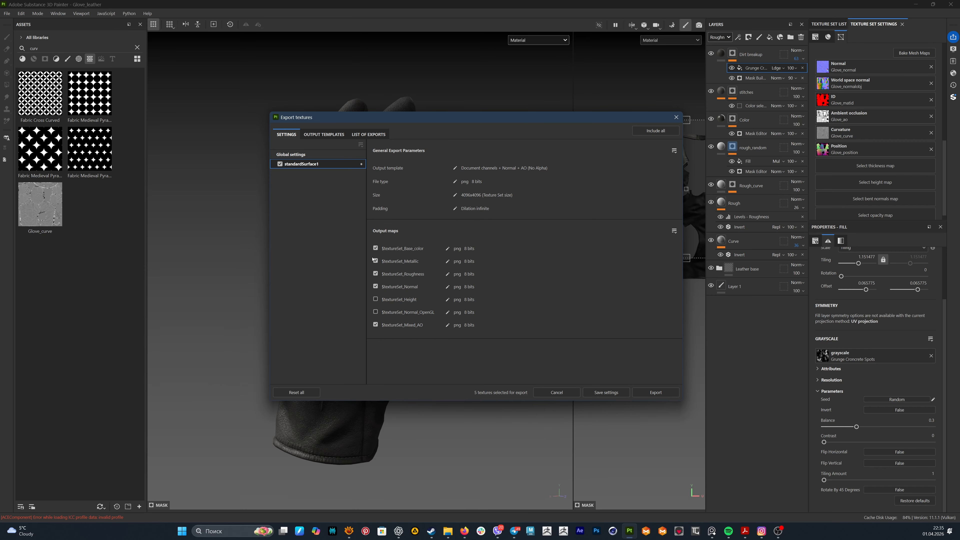
- Set the export size to 8192 in the global export settings
left_click(291, 154)
left_click(491, 206)
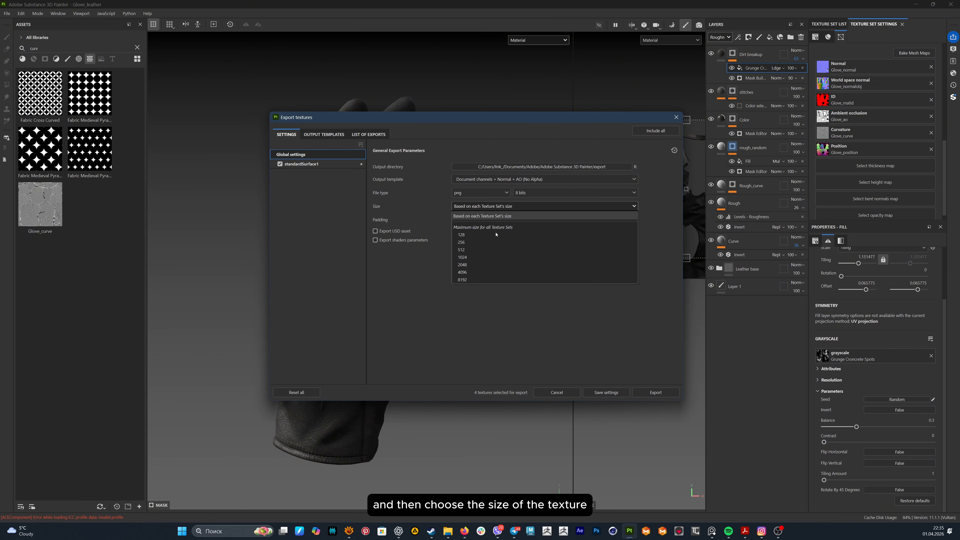
left_click(492, 280)
- Create a folder named Substance inside 3D/Gloves Leather and choose it as the output directory
left_click(541, 166)
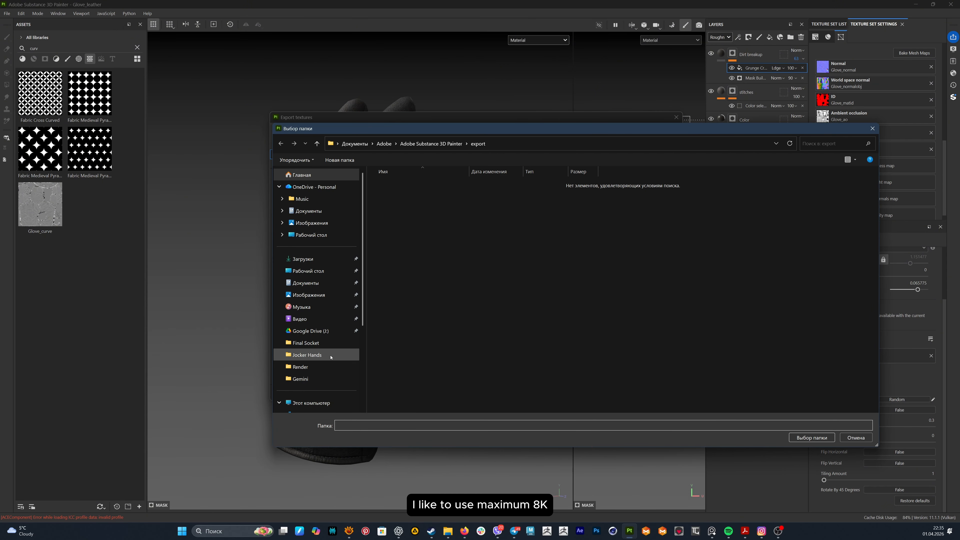
left_click(325, 381)
double_click(393, 189)
double_click(403, 270)
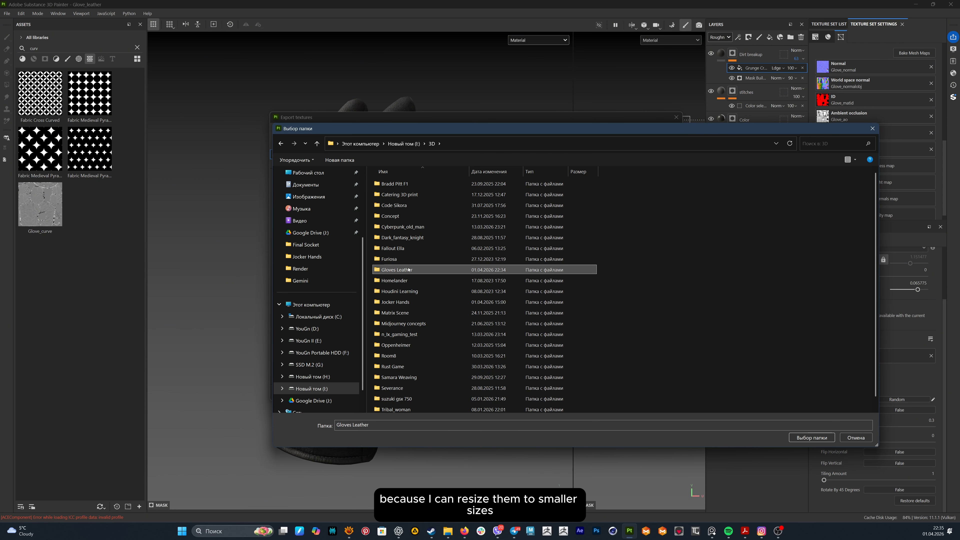
left_click(340, 160)
type("Subs")
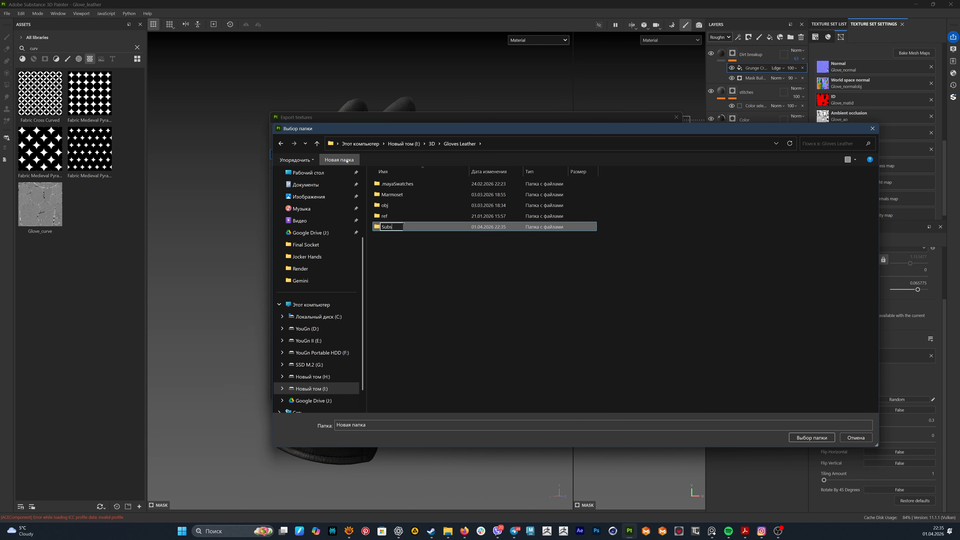
type("tance")
key("Return")
key("Return")
key("Return")
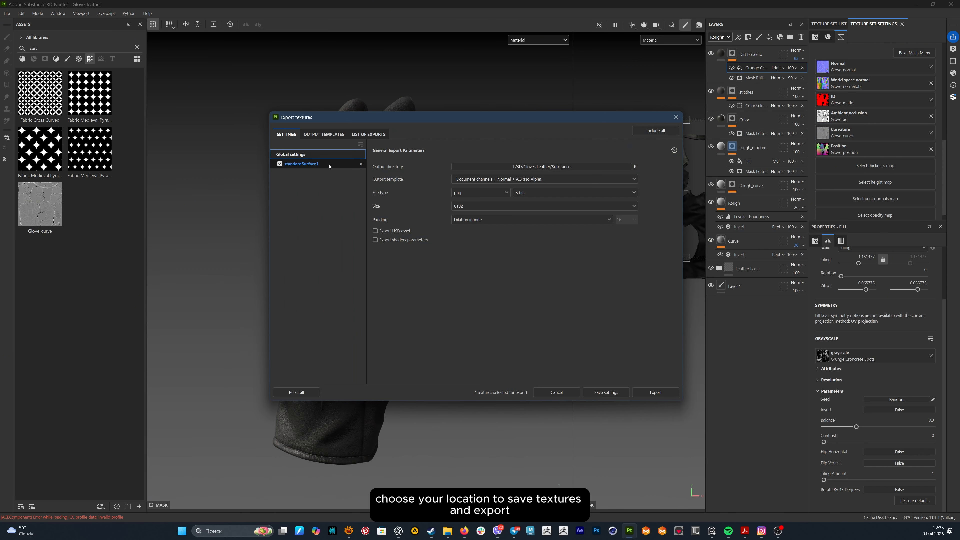
- Check the standardSurface1 output maps, export the textures, and close the export dialog
left_click(329, 165)
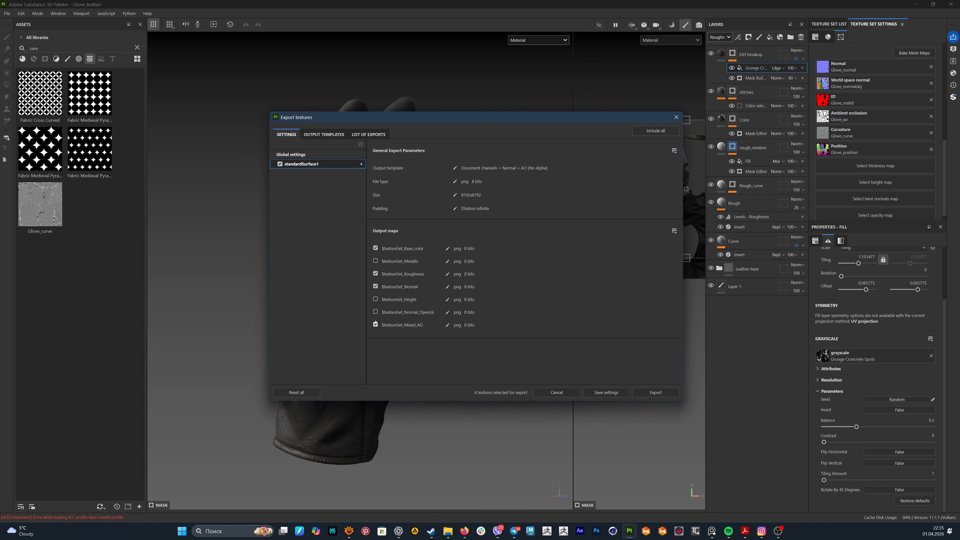
left_click(657, 393)
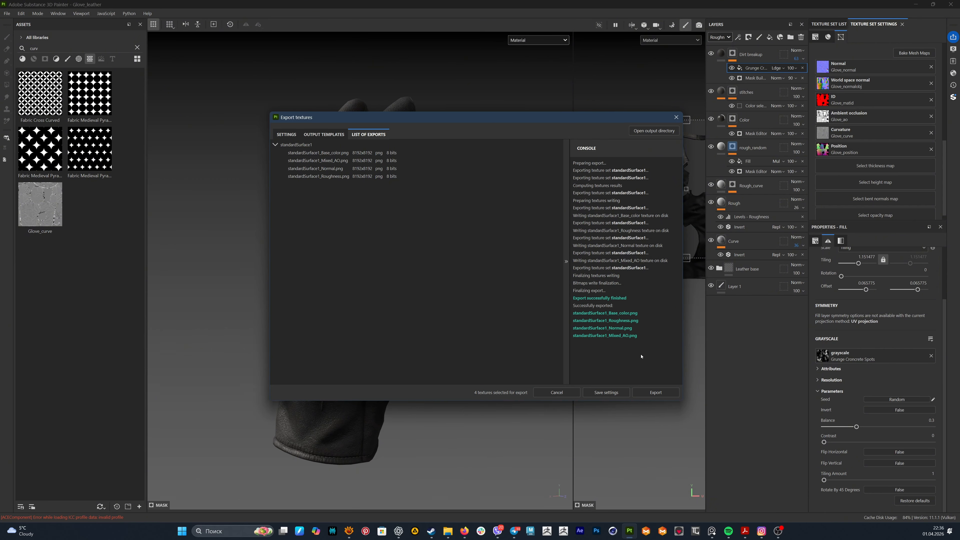
key("Escape")
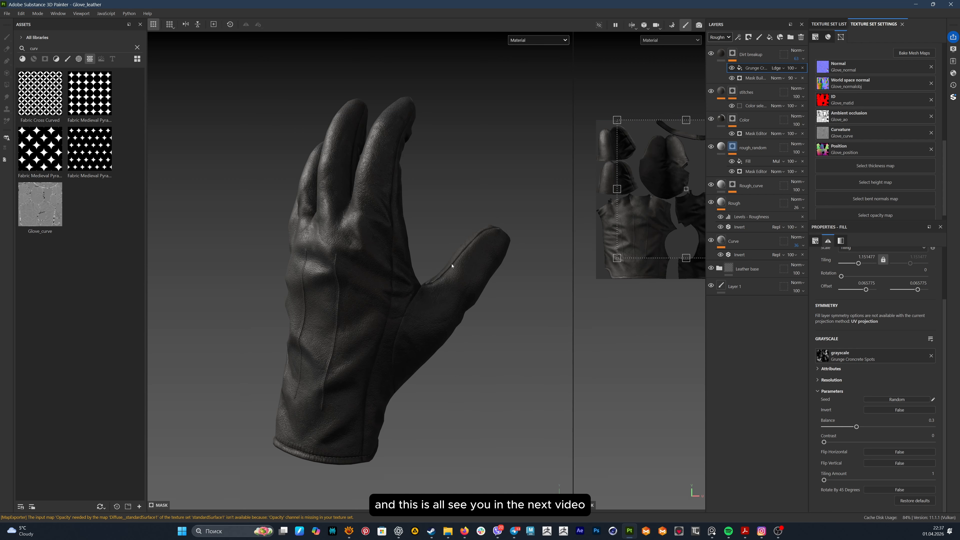
mouse_move(494, 336)
left_mouse_down("alt")
mouse_move(484, 333)
mouse_move(489, 351)
left_mouse_up("alt")
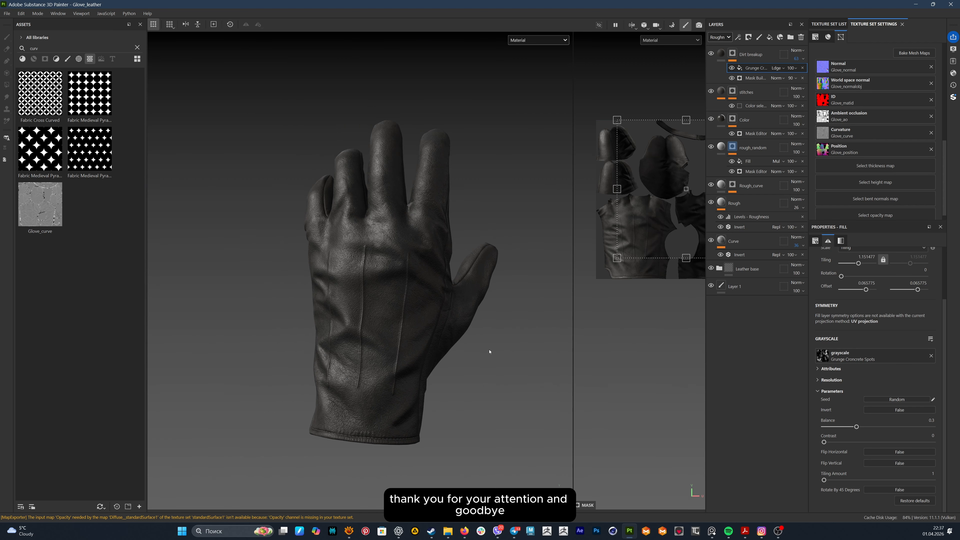